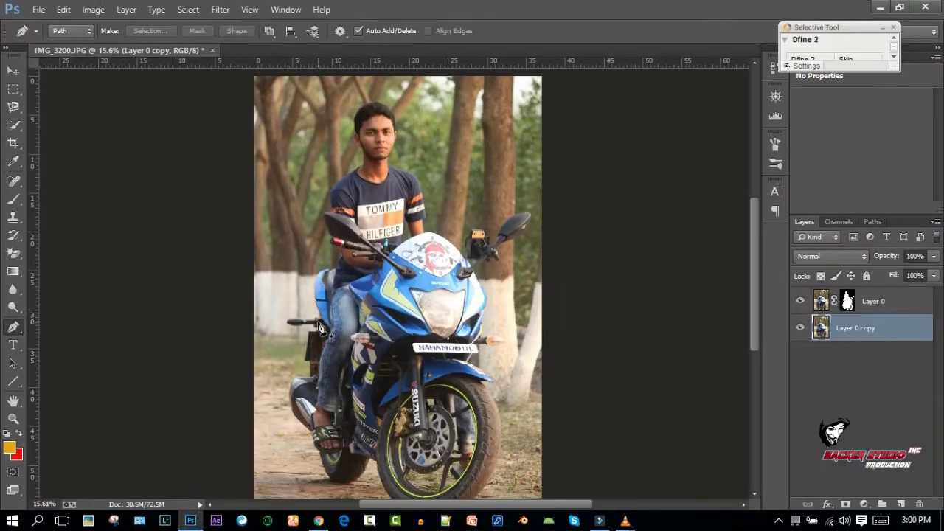
Step: Hide Layer 0 copy and drag the empty-road stock photo from New folder (2) onto the canvas
{"action": "left_click", "coordinate": [802, 327]}
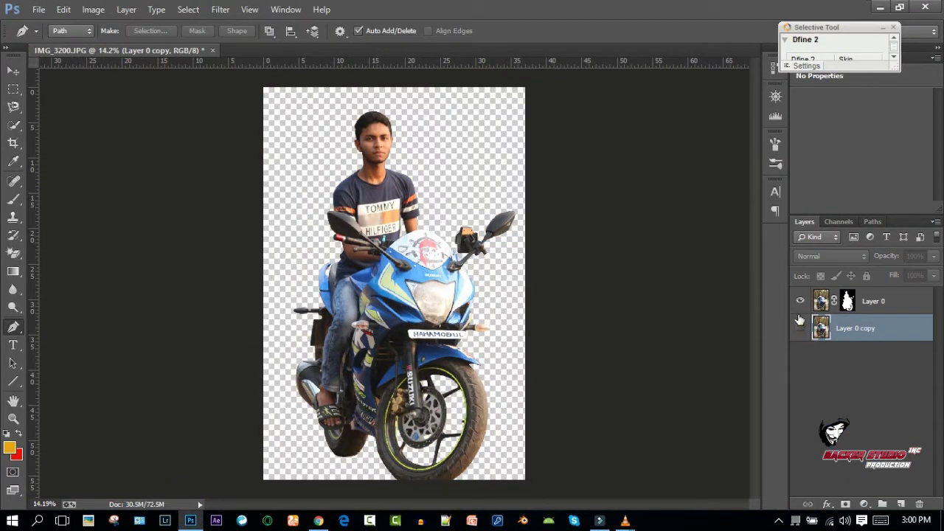
{"action": "left_click", "coordinate": [872, 8]}
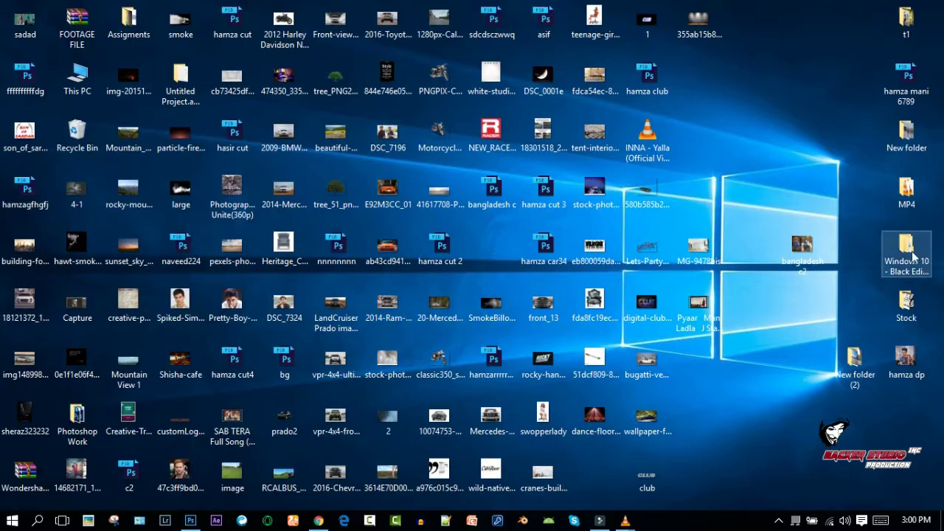
{"action": "double_click", "coordinate": [855, 361]}
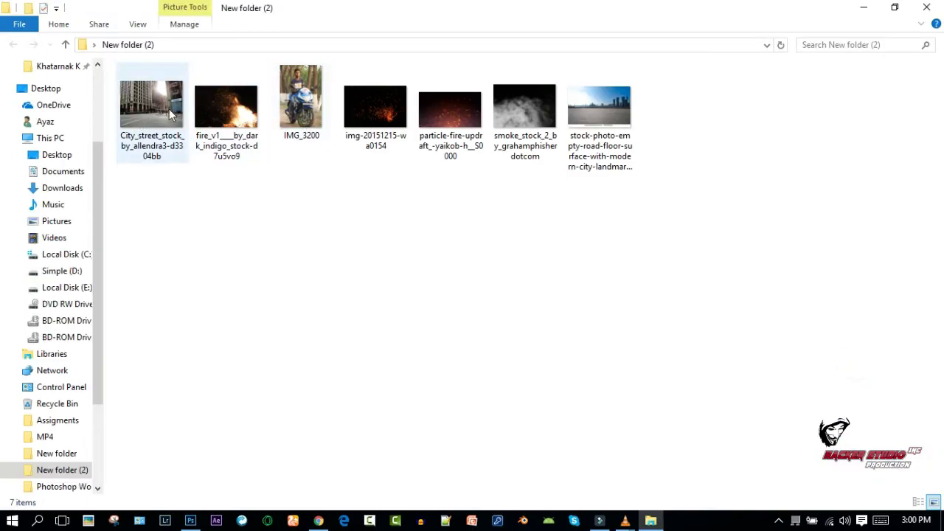
{"action": "left_click_drag", "start_coordinate": [599, 111], "coordinate": [190, 520]}
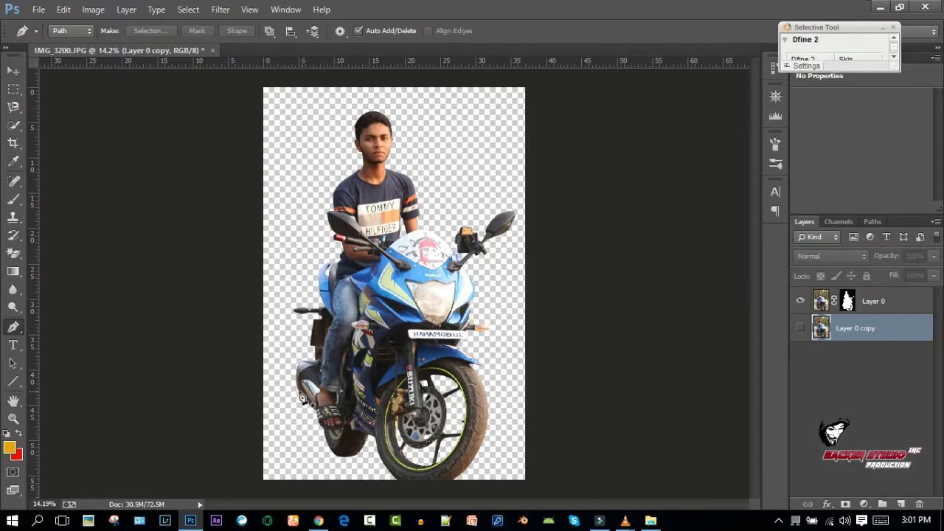
{"action": "left_click_drag", "start_coordinate": [301, 397], "coordinate": [318, 377]}
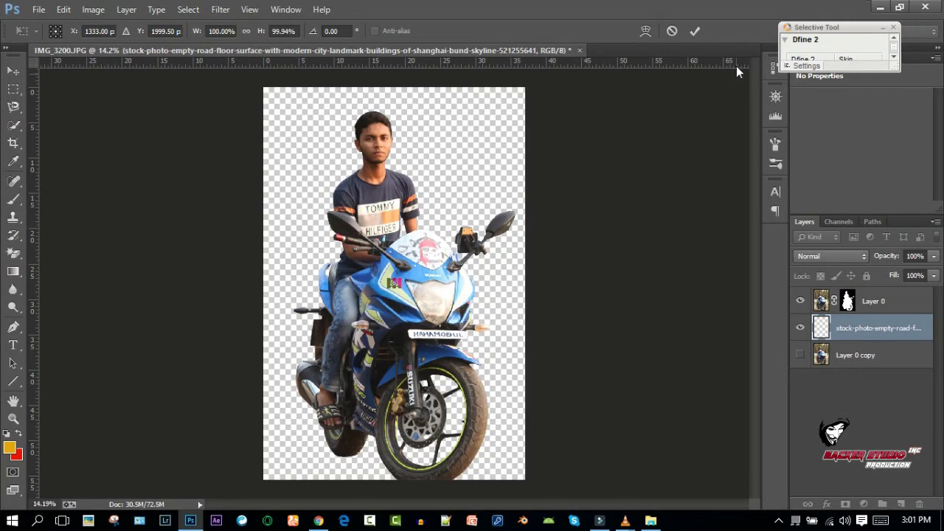
Step: Place the road photo, then enlarge it and move it down behind the motorcycle
{"action": "left_click", "coordinate": [695, 31]}
{"action": "left_click", "coordinate": [13, 71]}
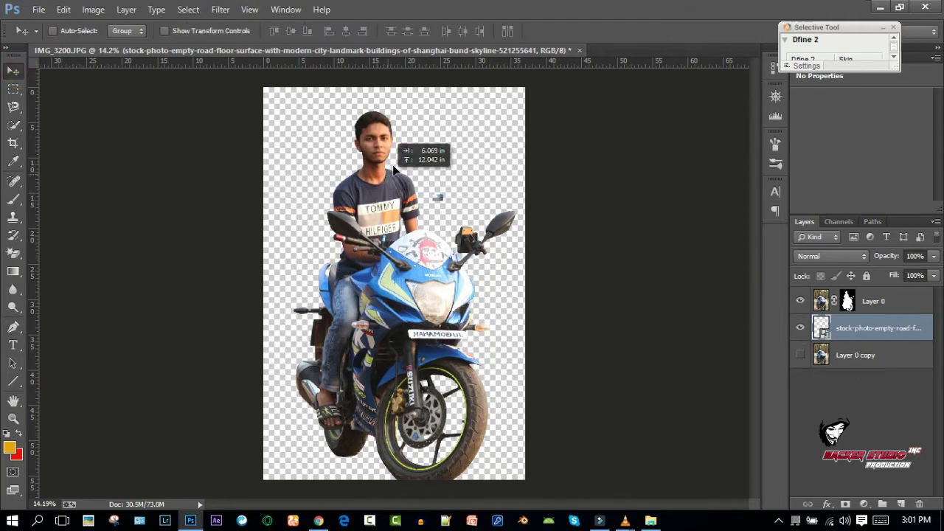
{"action": "key", "text": "ctrl+t"}
{"action": "left_click_drag", "start_coordinate": [531, 195], "coordinate": [472, 408]}
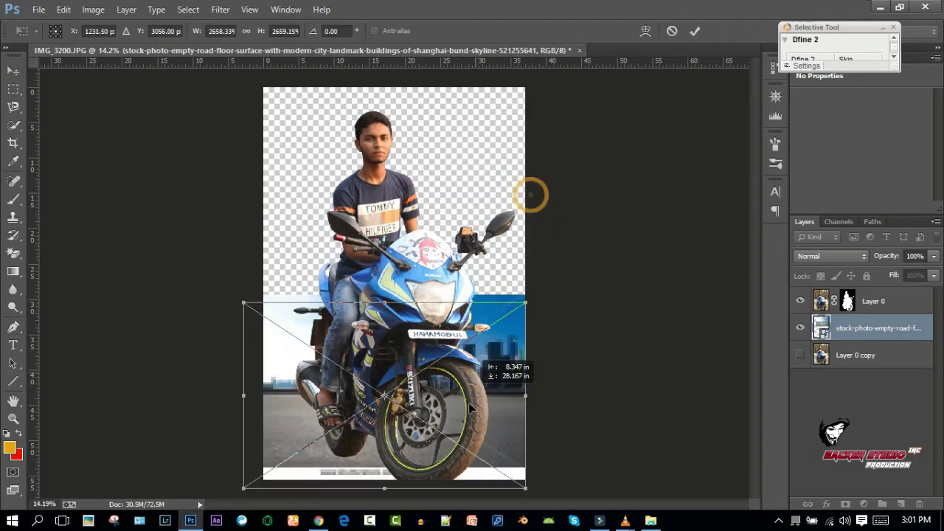
{"action": "left_click_drag", "start_coordinate": [525, 302], "coordinate": [583, 246]}
{"action": "left_click_drag", "start_coordinate": [521, 342], "coordinate": [520, 351]}
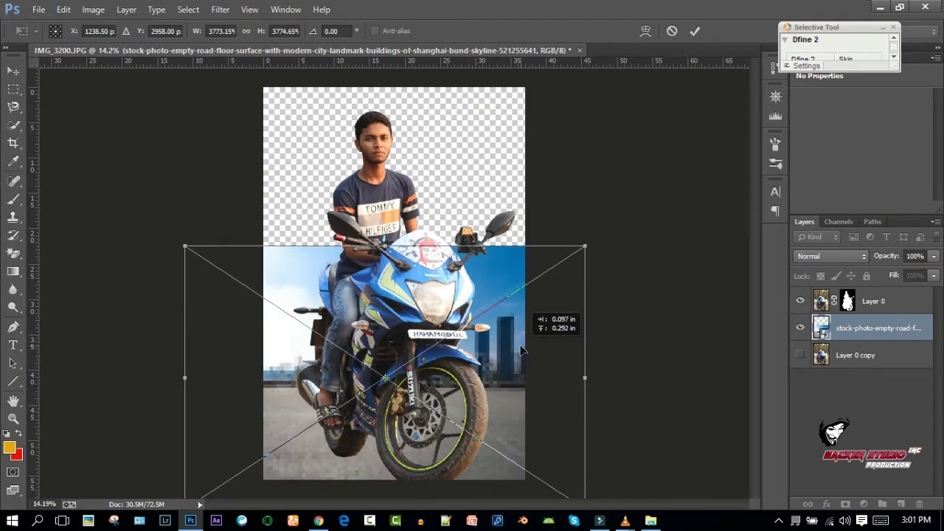
{"action": "left_click_drag", "start_coordinate": [585, 246], "coordinate": [614, 194]}
{"action": "left_click_drag", "start_coordinate": [565, 306], "coordinate": [565, 316]}
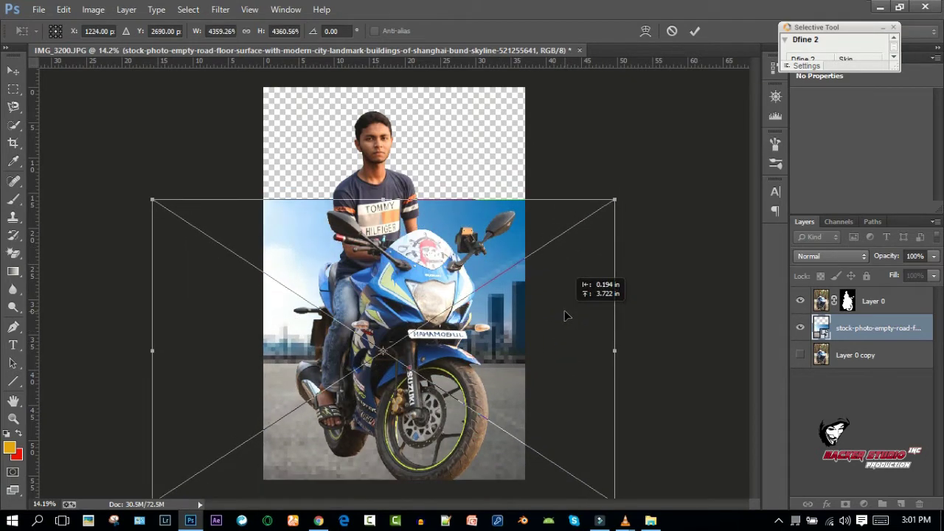
{"action": "left_click", "coordinate": [695, 31]}
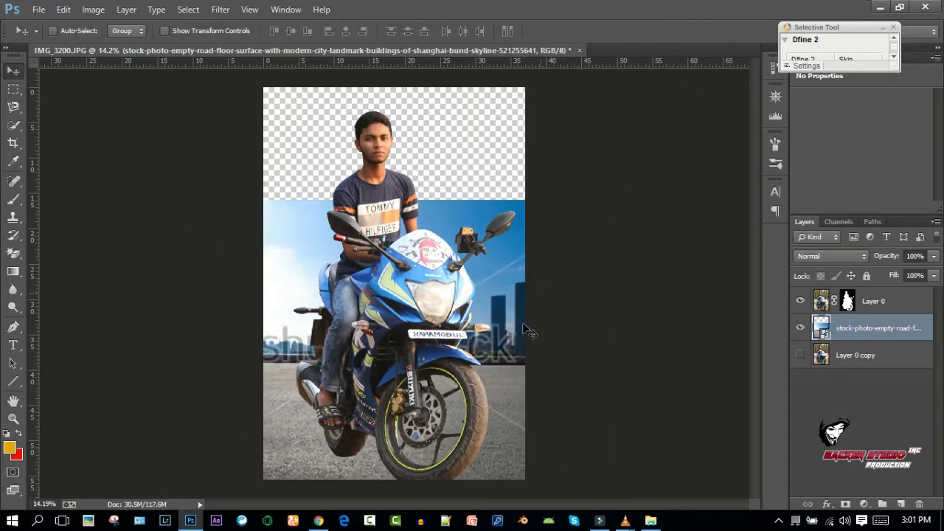
{"action": "left_click_drag", "start_coordinate": [469, 402], "coordinate": [454, 399]}
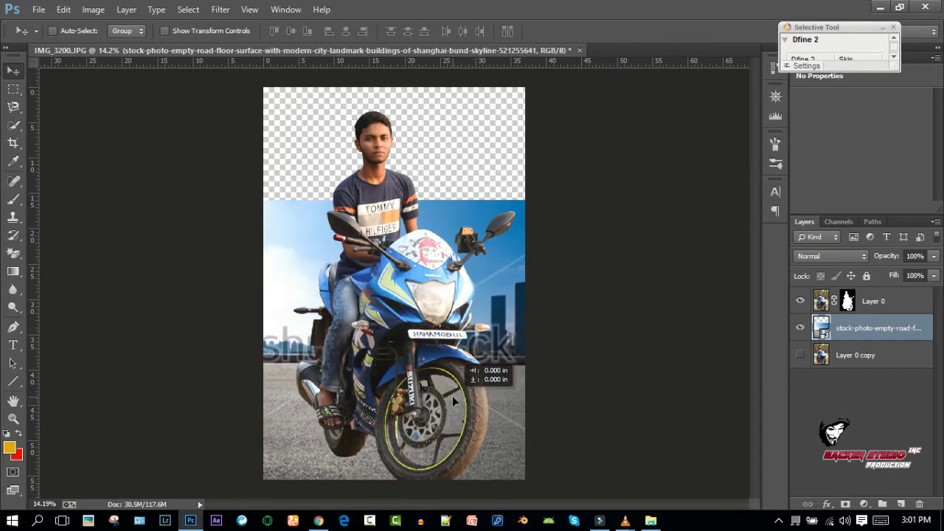
Step: Mask the road photo with a gradient fading out its sky, then scale it to about 114%
{"action": "left_click", "coordinate": [845, 504]}
{"action": "left_click", "coordinate": [13, 270]}
{"action": "left_click_drag", "start_coordinate": [350, 192], "coordinate": [337, 365]}
{"action": "left_click_drag", "start_coordinate": [337, 327], "coordinate": [333, 396]}
{"action": "key", "text": "ctrl+t"}
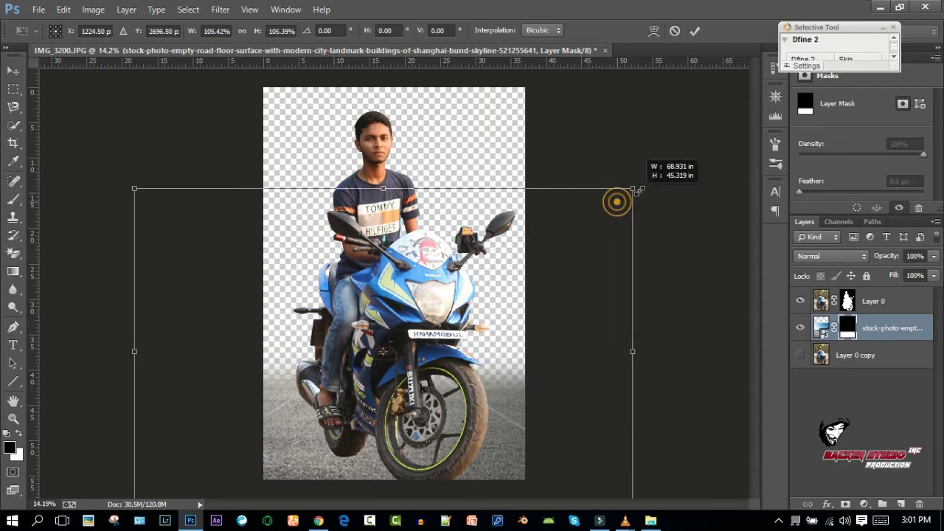
{"action": "left_click_drag", "start_coordinate": [615, 200], "coordinate": [649, 179]}
{"action": "left_click_drag", "start_coordinate": [584, 280], "coordinate": [553, 305]}
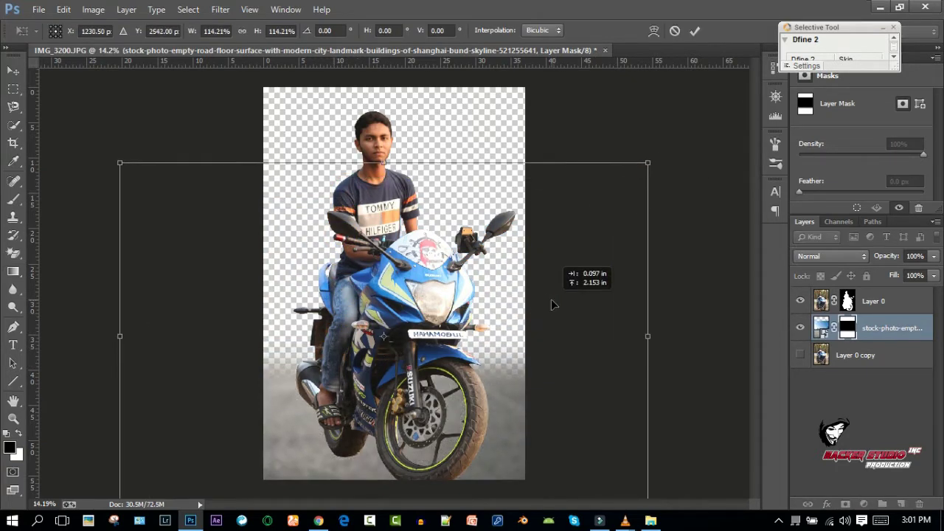
{"action": "left_click", "coordinate": [695, 31]}
{"action": "left_click", "coordinate": [190, 520]}
Step: Place the City_street photo beneath the road layer and position it as the backdrop
{"action": "left_click_drag", "start_coordinate": [152, 110], "coordinate": [321, 407]}
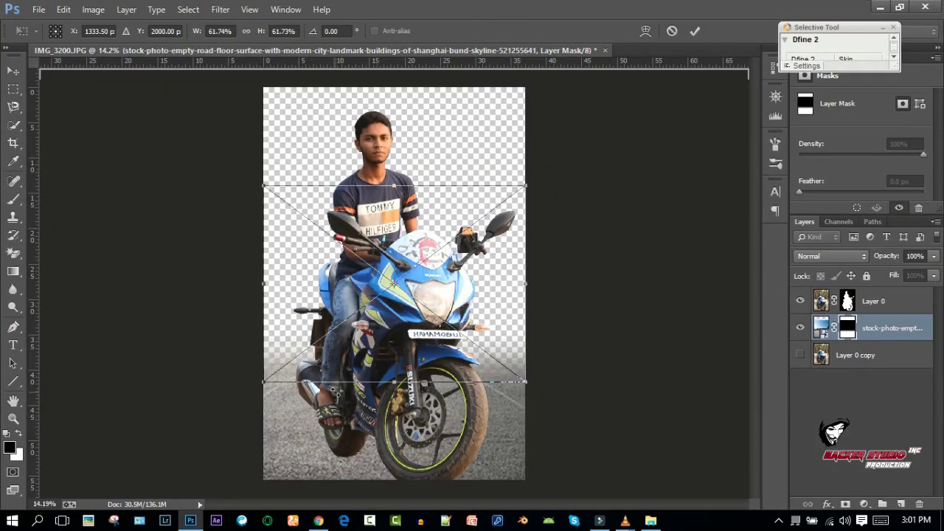
{"action": "left_click_drag", "start_coordinate": [558, 324], "coordinate": [559, 304]}
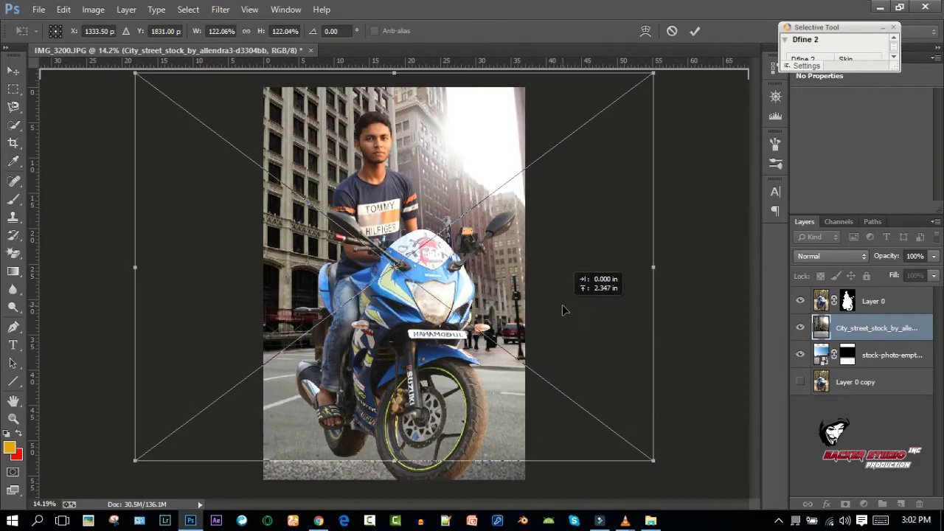
{"action": "left_click", "coordinate": [695, 31]}
{"action": "left_click_drag", "start_coordinate": [868, 332], "coordinate": [868, 370]}
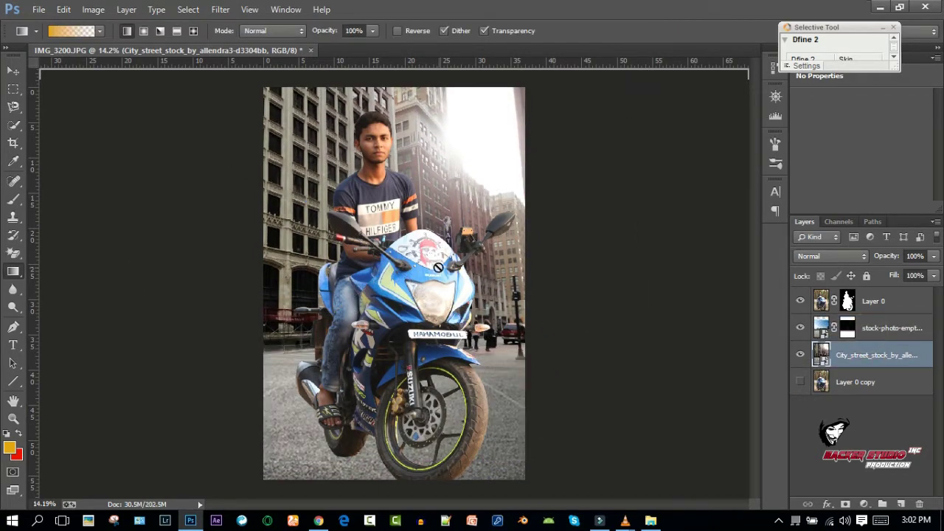
{"action": "left_click", "coordinate": [10, 72]}
{"action": "left_click_drag", "start_coordinate": [487, 184], "coordinate": [504, 185]}
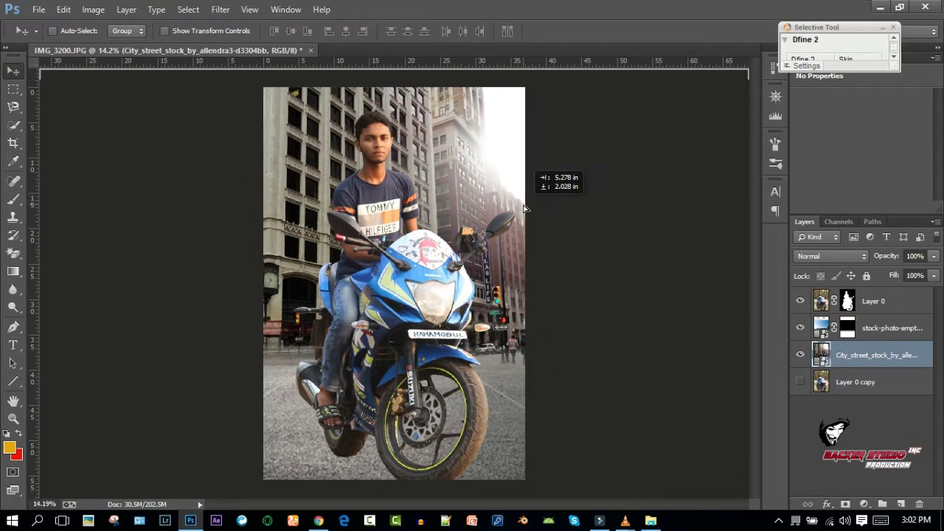
{"action": "left_click_drag", "start_coordinate": [504, 187], "coordinate": [504, 185]}
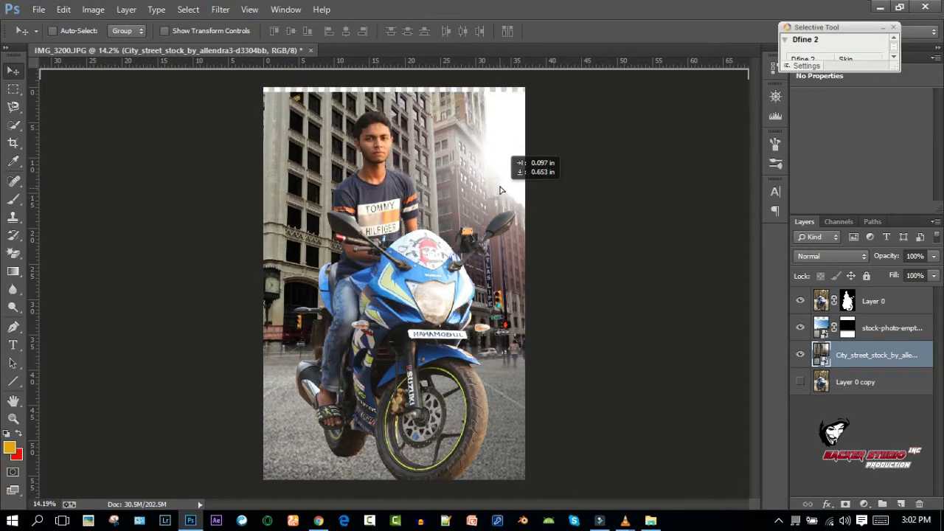
{"action": "left_click_drag", "start_coordinate": [504, 192], "coordinate": [500, 180]}
{"action": "left_click", "coordinate": [869, 330], "text": "ctrl"}
Step: Merge the road and city layers and apply a 78 px Tilt-Shift blur with the focus lowered
{"action": "right_click", "coordinate": [869, 332]}
{"action": "left_click", "coordinate": [716, 390]}
{"action": "left_click", "coordinate": [221, 9]}
{"action": "mouse_move", "coordinate": [227, 162]}
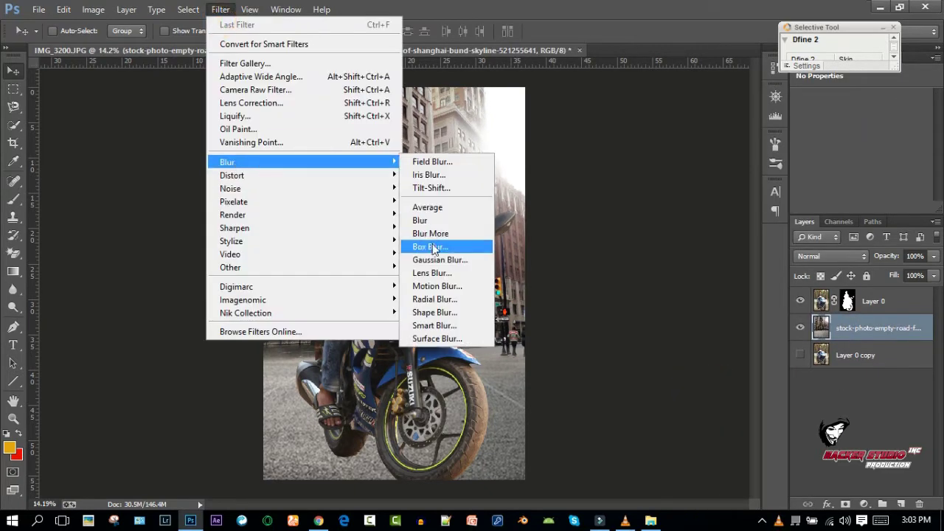
{"action": "left_click", "coordinate": [442, 206]}
{"action": "left_click_drag", "start_coordinate": [465, 440], "coordinate": [466, 451]}
{"action": "left_click_drag", "start_coordinate": [859, 190], "coordinate": [870, 192]}
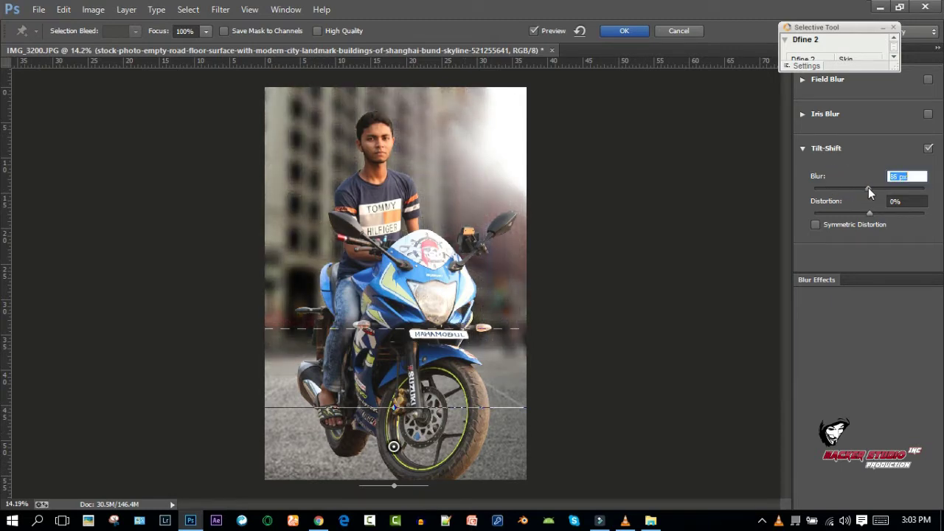
{"action": "left_click_drag", "start_coordinate": [466, 469], "coordinate": [487, 478]}
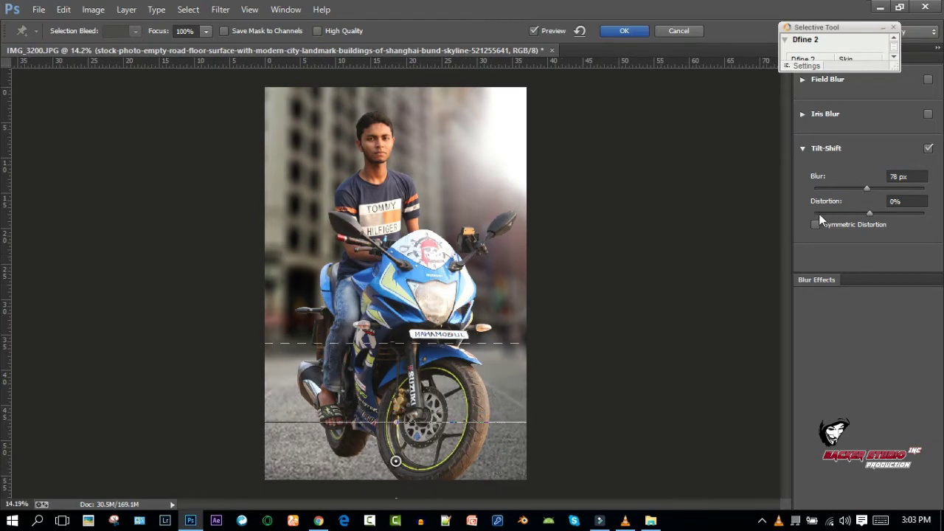
{"action": "left_click", "coordinate": [819, 278]}
{"action": "left_click", "coordinate": [624, 31]}
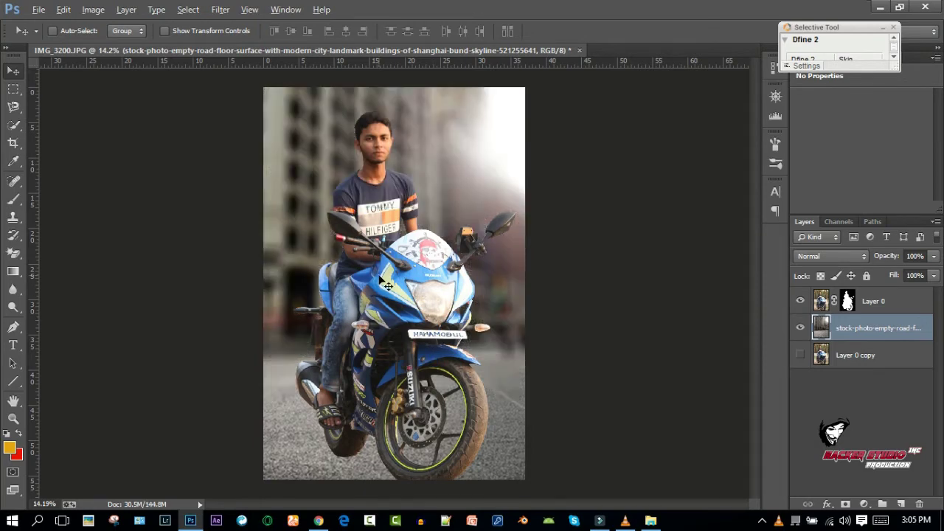
Step: Open the Camera Raw Filter on the background layer and cancel without changes
{"action": "left_click", "coordinate": [870, 328]}
{"action": "left_click", "coordinate": [220, 9]}
{"action": "left_click", "coordinate": [243, 88]}
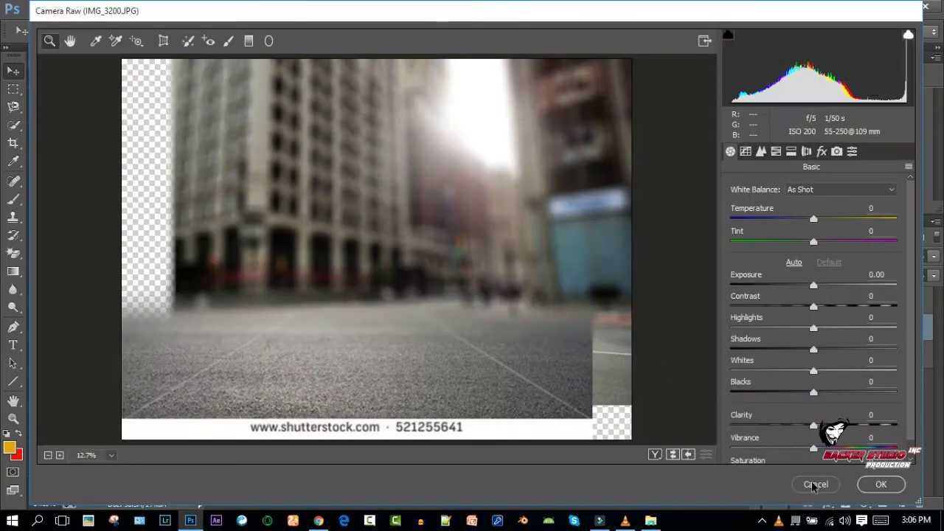
{"action": "left_click", "coordinate": [814, 485]}
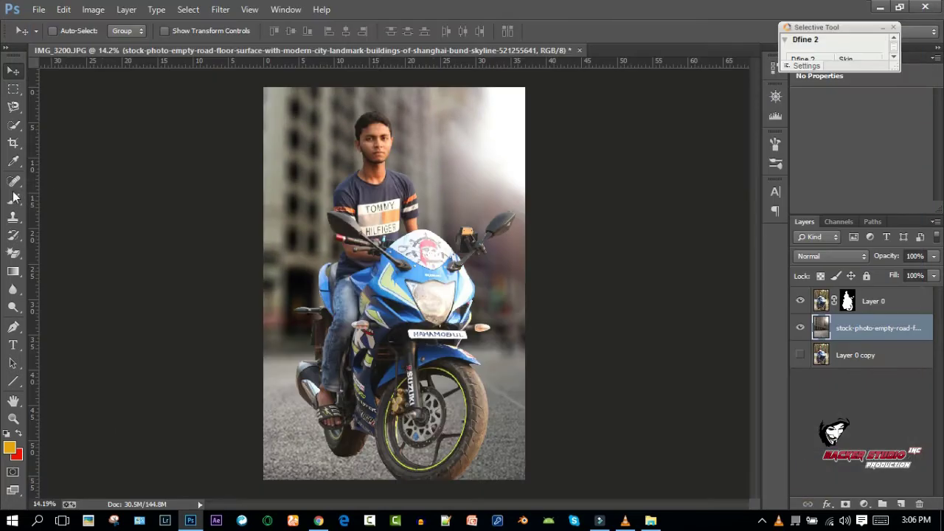
Step: Crop the canvas in horizontally around the image
{"action": "left_click", "coordinate": [13, 143]}
{"action": "left_click_drag", "start_coordinate": [690, 279], "coordinate": [526, 279]}
{"action": "key", "text": "Return"}
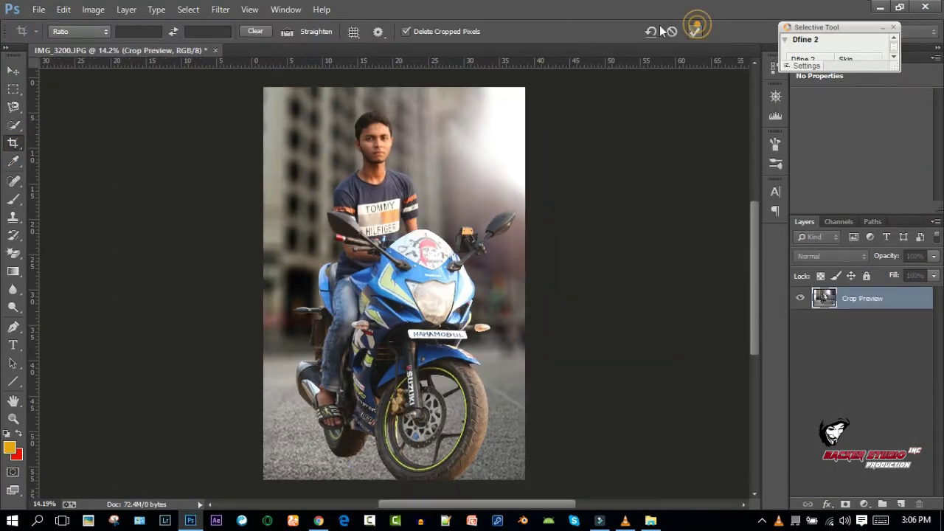
Step: In Camera Raw, give the background more clarity, highlights -100, exposure -0.40, and darker shadows and blacks
{"action": "left_click", "coordinate": [220, 9]}
{"action": "left_click", "coordinate": [244, 89]}
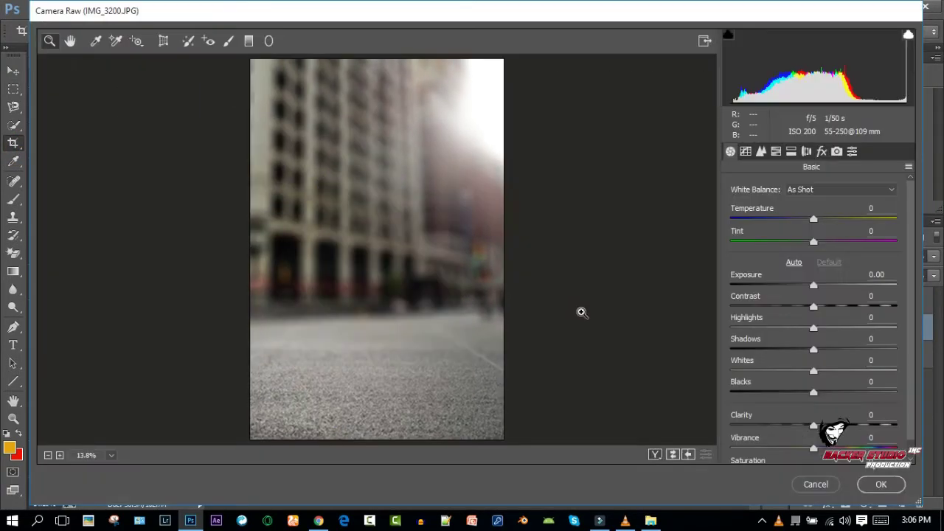
{"action": "left_click_drag", "start_coordinate": [870, 431], "coordinate": [881, 429]}
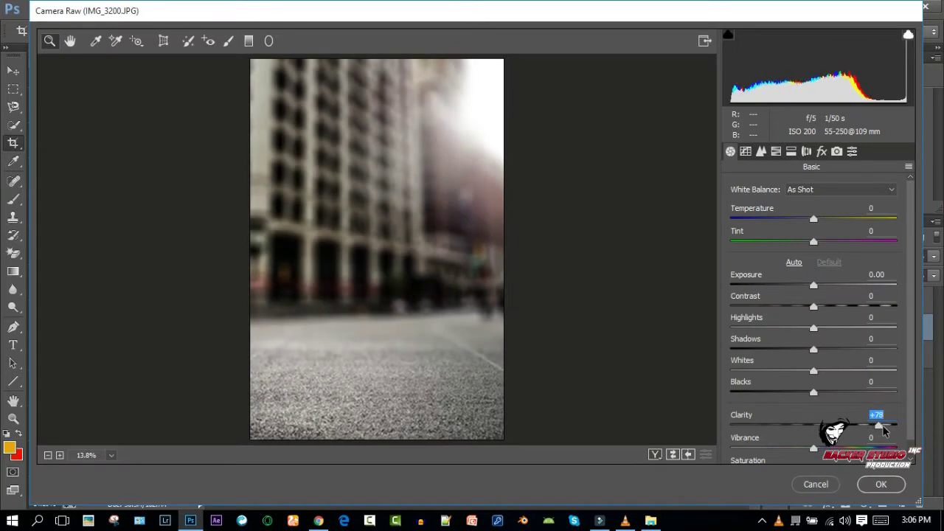
{"action": "left_click_drag", "start_coordinate": [736, 333], "coordinate": [705, 333]}
{"action": "mouse_move", "coordinate": [814, 294]}
{"action": "left_mouse_down"}
{"action": "mouse_move", "coordinate": [807, 289]}
{"action": "mouse_move", "coordinate": [831, 307]}
{"action": "left_mouse_up"}
{"action": "mouse_move", "coordinate": [813, 350]}
{"action": "left_mouse_down"}
{"action": "mouse_move", "coordinate": [788, 351]}
{"action": "mouse_move", "coordinate": [797, 350]}
{"action": "left_mouse_up"}
{"action": "left_click_drag", "start_coordinate": [813, 392], "coordinate": [789, 393]}
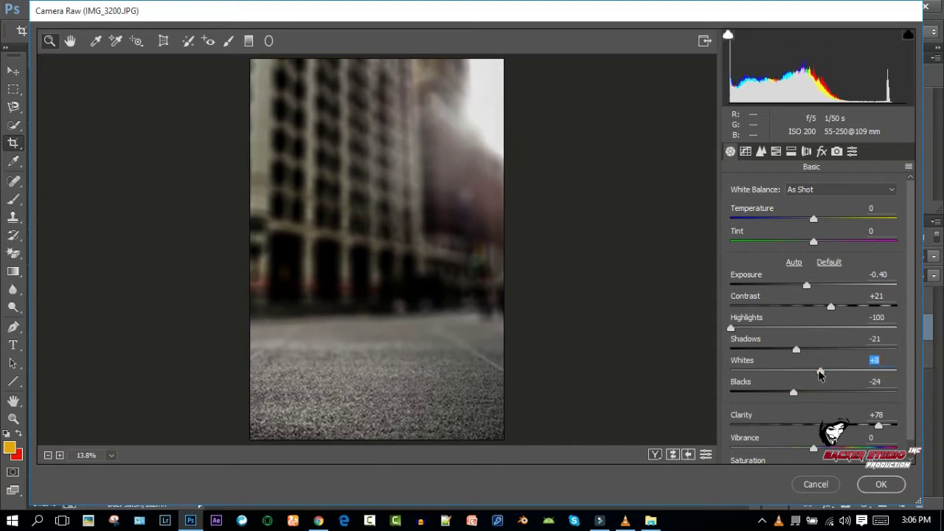
Step: Add a graduated filter over the road: highlights and shadows -100, blacks -16, exposure -0.25
{"action": "left_click", "coordinate": [248, 41]}
{"action": "left_click_drag", "start_coordinate": [354, 438], "coordinate": [355, 329]}
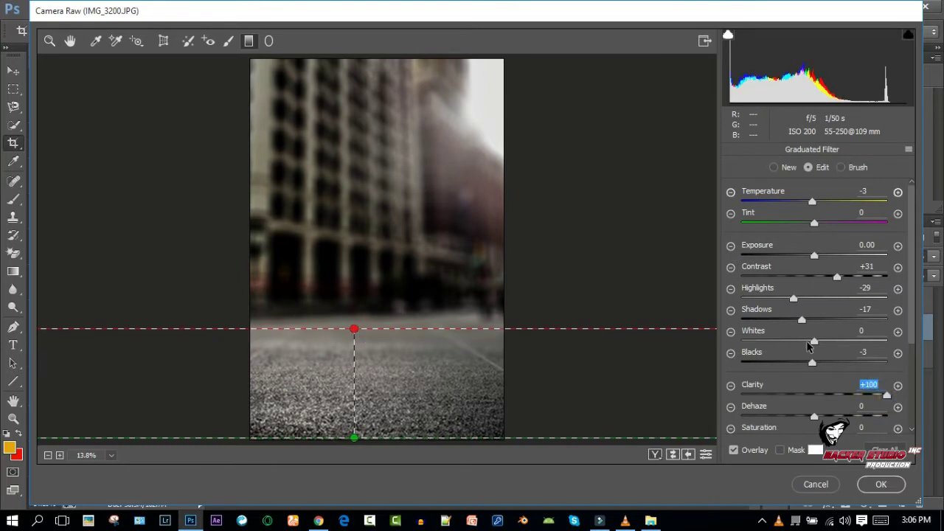
{"action": "left_click_drag", "start_coordinate": [800, 322], "coordinate": [679, 323]}
{"action": "left_click_drag", "start_coordinate": [790, 297], "coordinate": [715, 302]}
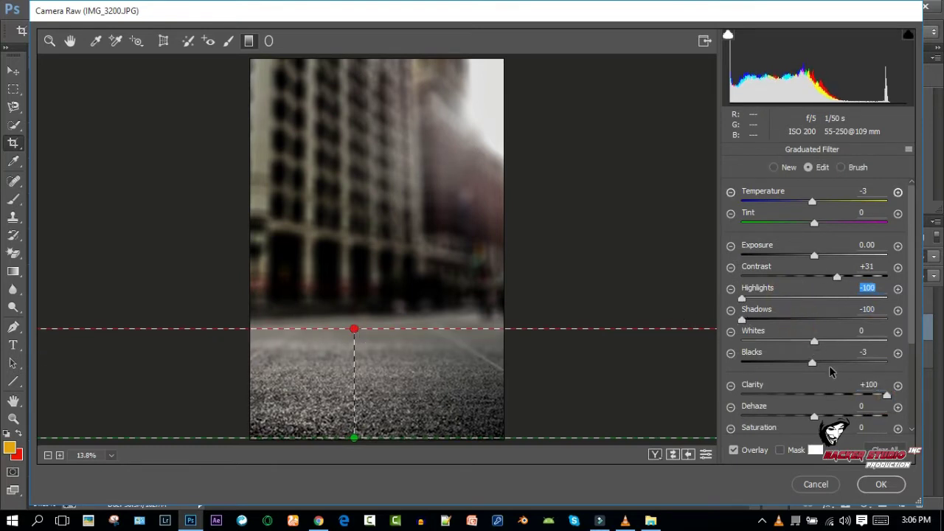
{"action": "left_click_drag", "start_coordinate": [804, 364], "coordinate": [803, 365]}
{"action": "left_click_drag", "start_coordinate": [355, 330], "coordinate": [352, 315]}
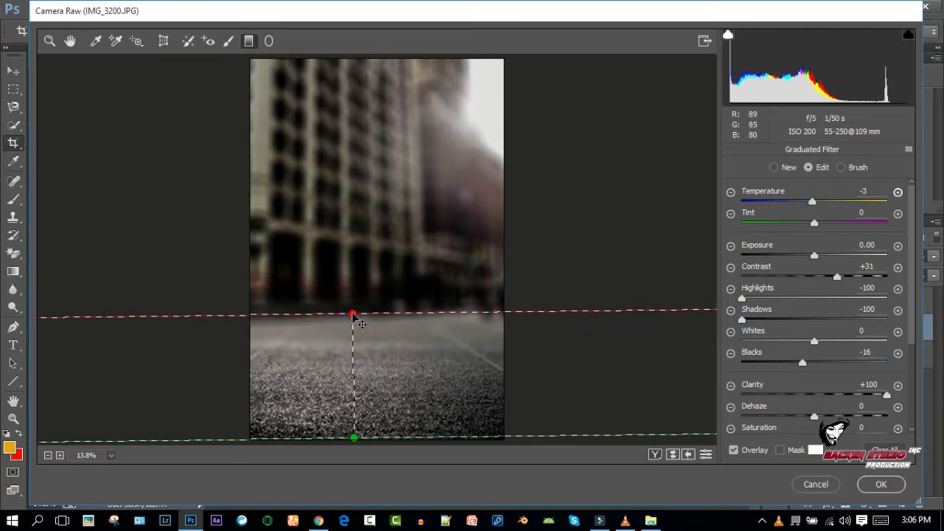
{"action": "left_click_drag", "start_coordinate": [815, 257], "coordinate": [809, 257]}
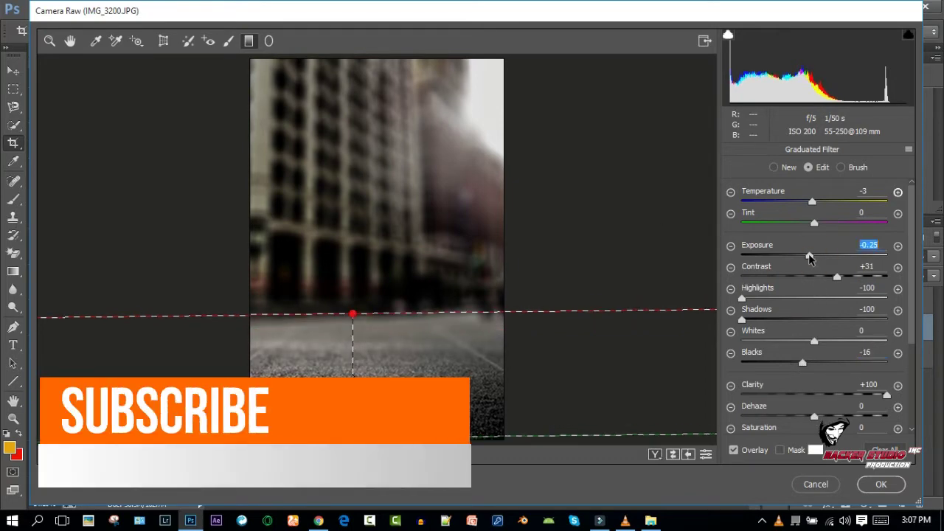
{"action": "left_click", "coordinate": [891, 487]}
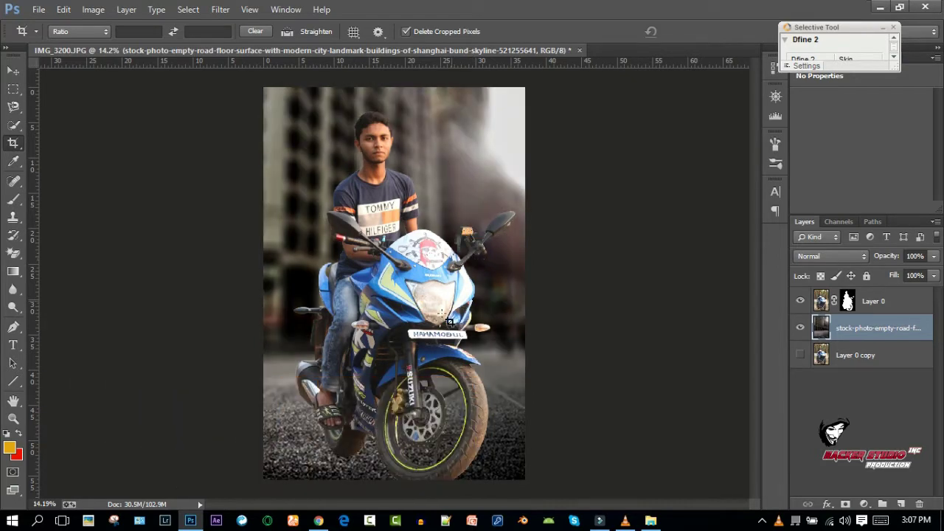
Step: Convert the rider layer, Layer 0, to a Smart Object
{"action": "left_click", "coordinate": [863, 301]}
{"action": "right_click", "coordinate": [885, 301]}
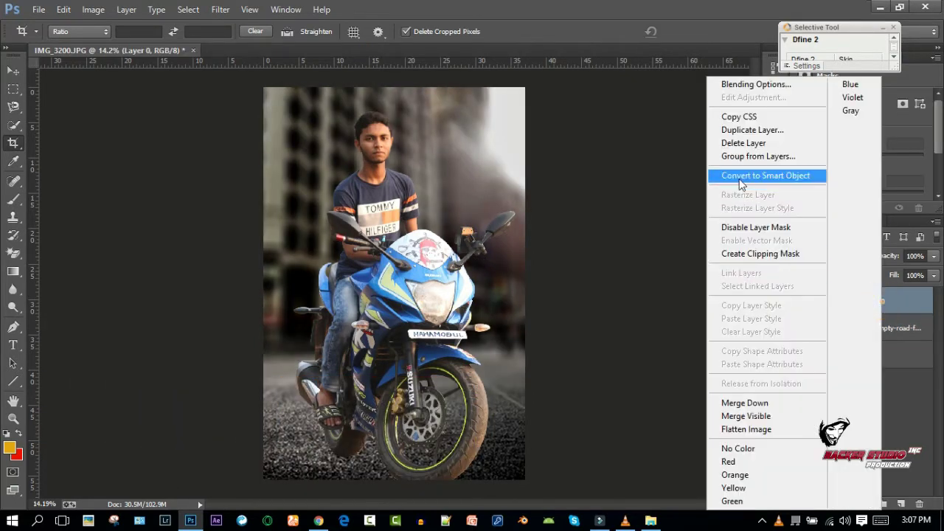
{"action": "left_click", "coordinate": [769, 177]}
{"action": "left_click", "coordinate": [856, 328]}
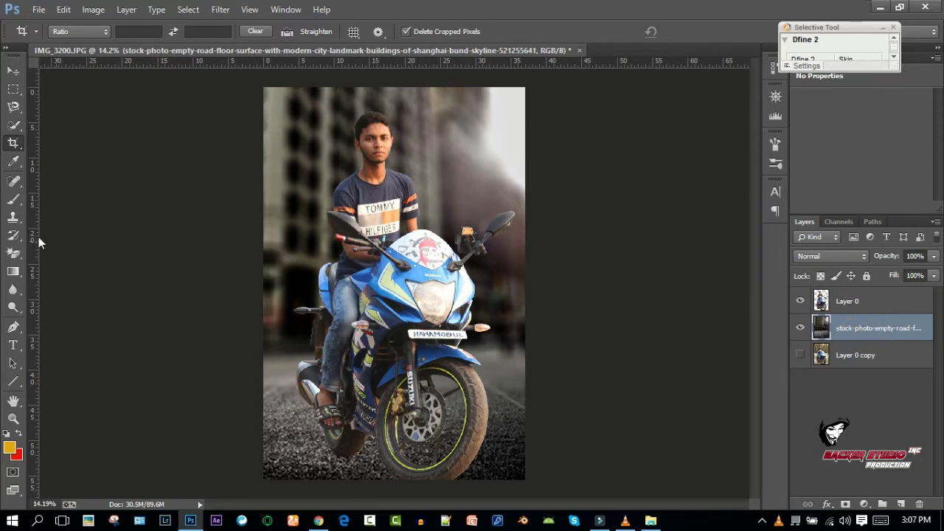
{"action": "left_click", "coordinate": [848, 301]}
Step: In Camera Raw, set the rider's highlights -100, shadows +100, plus clarity, darker blacks, adjusted whites and vibrance
{"action": "left_click", "coordinate": [220, 8]}
{"action": "left_click", "coordinate": [244, 84]}
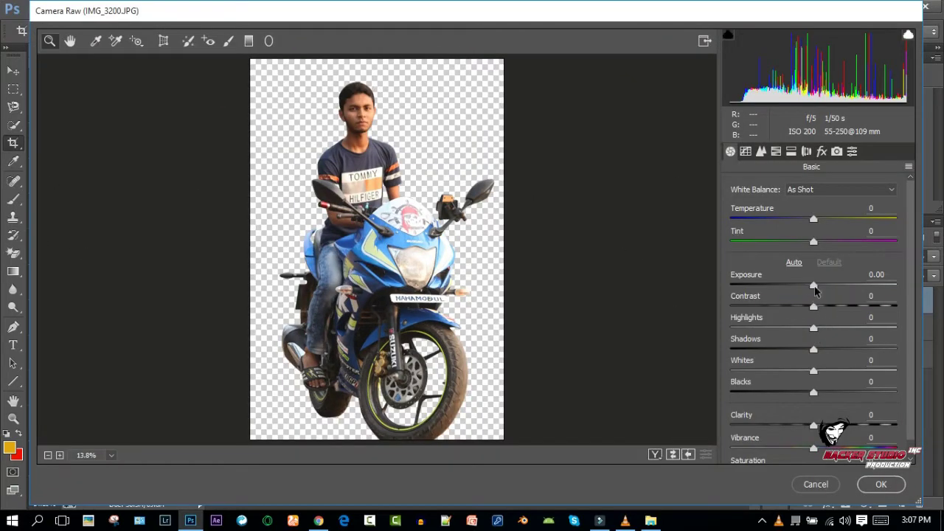
{"action": "left_click_drag", "start_coordinate": [825, 420], "coordinate": [841, 424]}
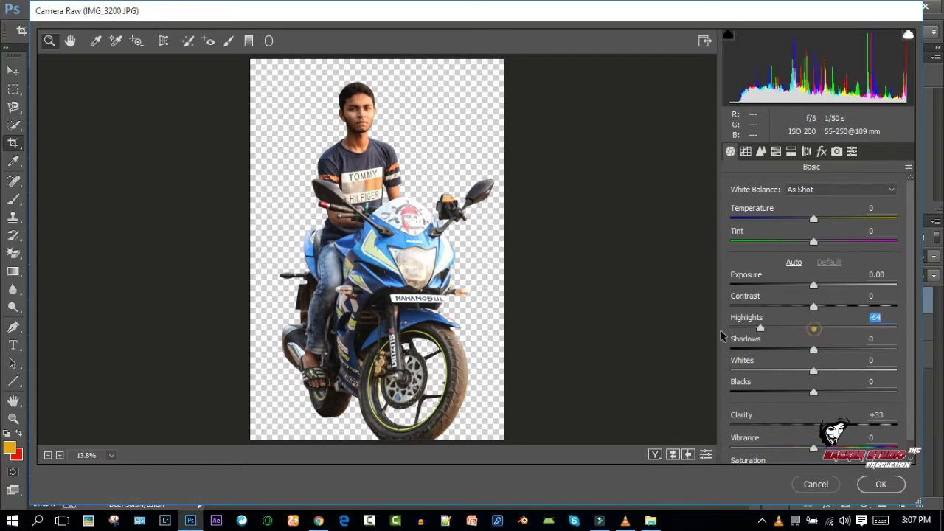
{"action": "type", "text": "-100"}
{"action": "key", "text": "Return"}
{"action": "left_click", "coordinate": [813, 349]}
{"action": "type", "text": "100"}
{"action": "key", "text": "Return"}
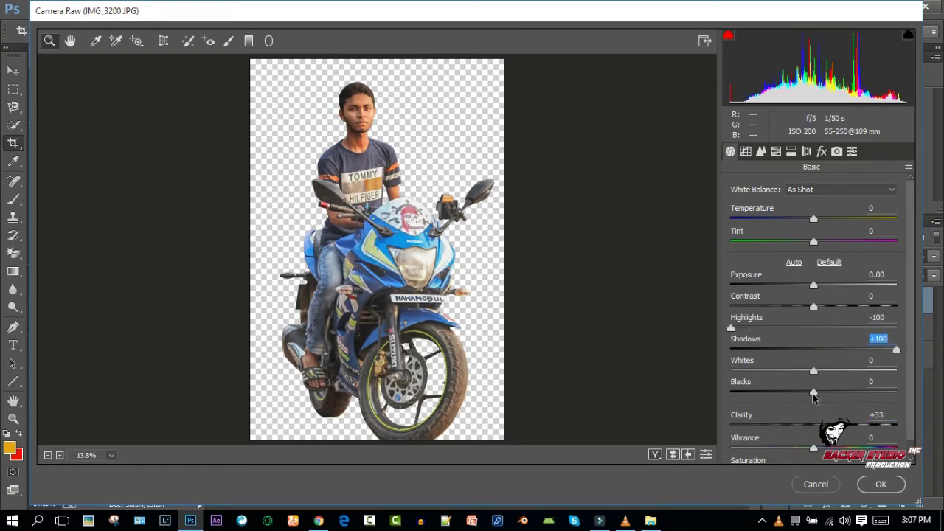
{"action": "left_click_drag", "start_coordinate": [814, 391], "coordinate": [768, 392]}
{"action": "mouse_move", "coordinate": [814, 370]}
{"action": "left_mouse_down"}
{"action": "mouse_move", "coordinate": [830, 372]}
{"action": "mouse_move", "coordinate": [801, 372]}
{"action": "left_mouse_up"}
{"action": "left_click_drag", "start_coordinate": [814, 449], "coordinate": [818, 449]}
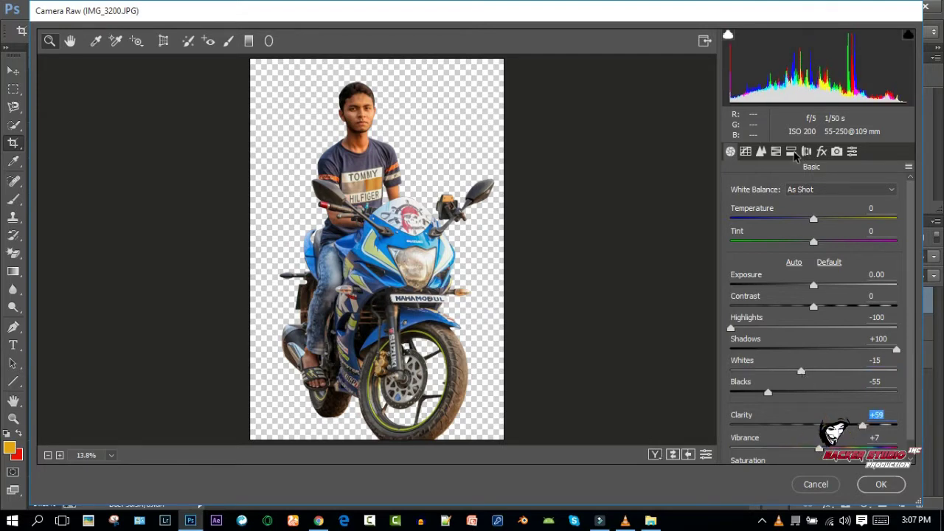
Step: Fully saturate the blues, boost yellow saturation and brighten orange luminance
{"action": "left_click", "coordinate": [792, 151]}
{"action": "left_click_drag", "start_coordinate": [818, 367], "coordinate": [919, 372]}
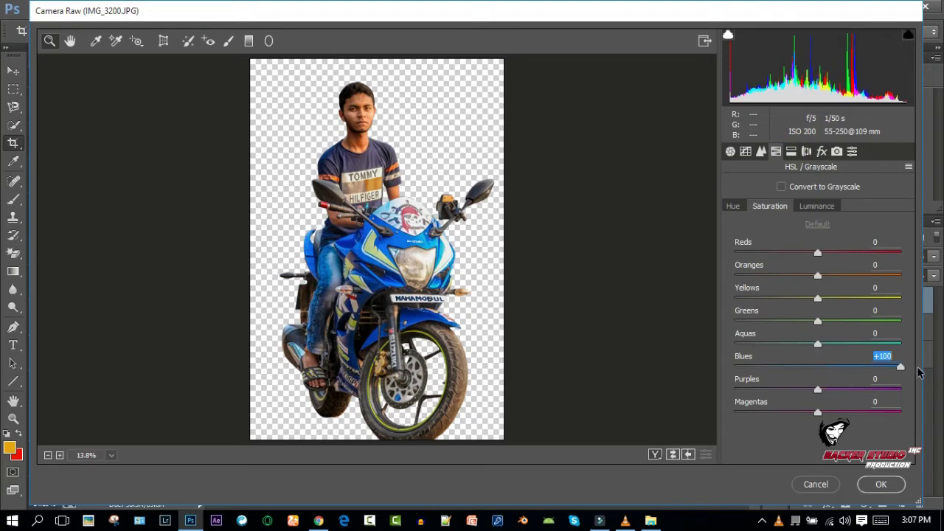
{"action": "left_click_drag", "start_coordinate": [819, 298], "coordinate": [854, 303]}
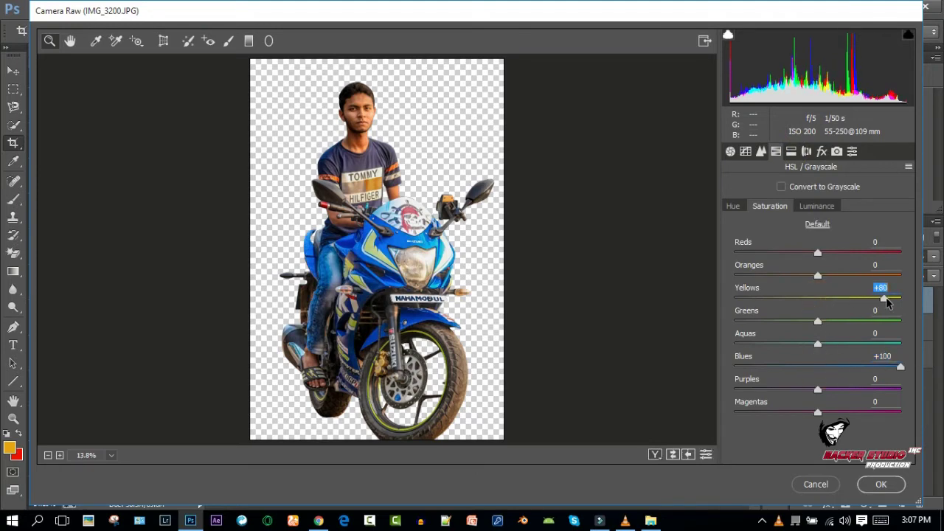
{"action": "left_click", "coordinate": [817, 206]}
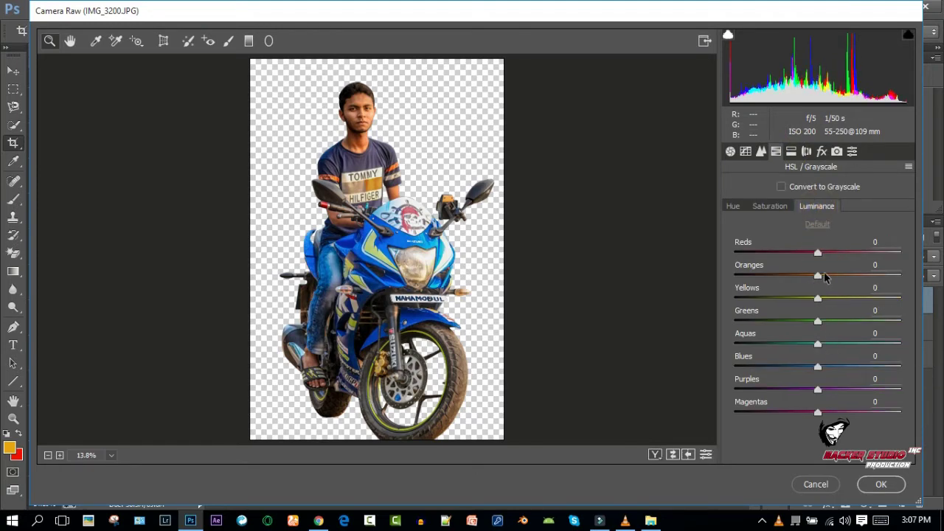
{"action": "left_click_drag", "start_coordinate": [818, 275], "coordinate": [853, 277]}
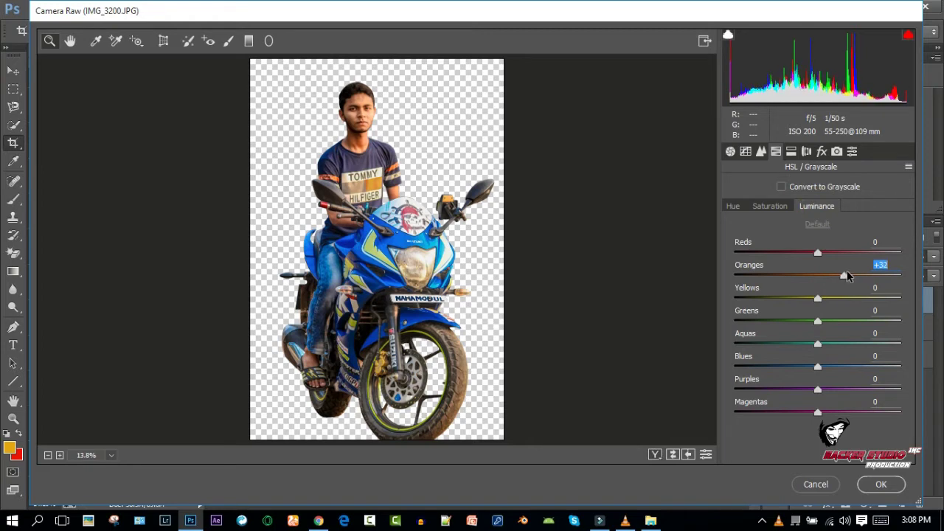
Step: Lower the lights on the tone curve and apply the rider's Camera Raw grade
{"action": "left_click", "coordinate": [760, 152]}
{"action": "left_click", "coordinate": [746, 152]}
{"action": "mouse_move", "coordinate": [814, 426]}
{"action": "left_mouse_down"}
{"action": "mouse_move", "coordinate": [802, 427]}
{"action": "mouse_move", "coordinate": [812, 450]}
{"action": "left_mouse_up"}
{"action": "scroll", "coordinate": [807, 428], "scroll_direction": "down", "scroll_amount": 1}
{"action": "left_click_drag", "start_coordinate": [814, 388], "coordinate": [795, 391]}
{"action": "left_click", "coordinate": [866, 487]}
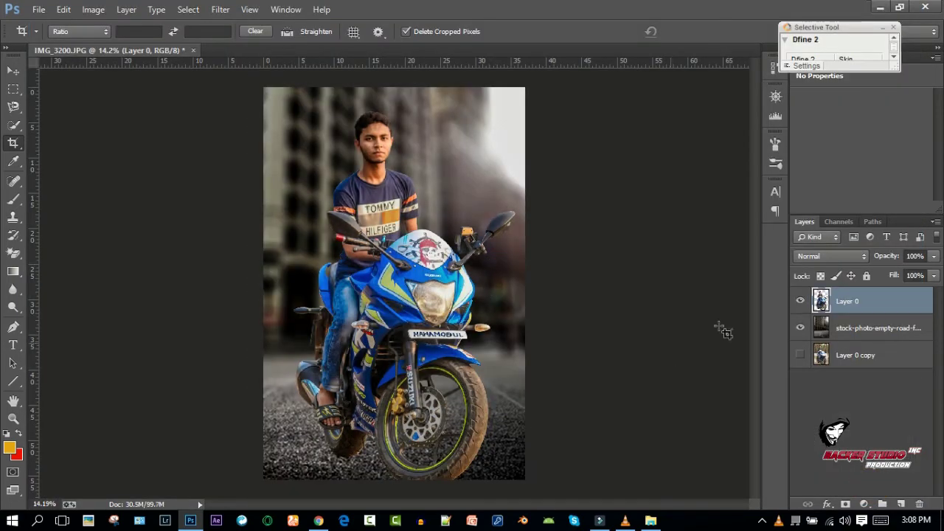
Step: Add a new layer above the road and paint a black blob with the brush
{"action": "left_click", "coordinate": [868, 328]}
{"action": "left_click", "coordinate": [903, 504]}
{"action": "key", "text": "b"}
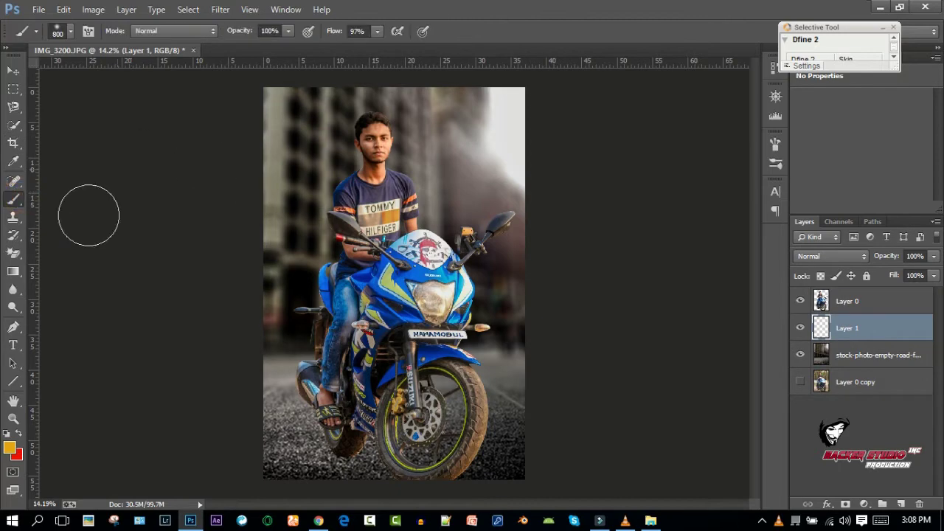
{"action": "left_click", "coordinate": [9, 446]}
{"action": "type", "text": "000000"}
{"action": "left_click", "coordinate": [852, 229]}
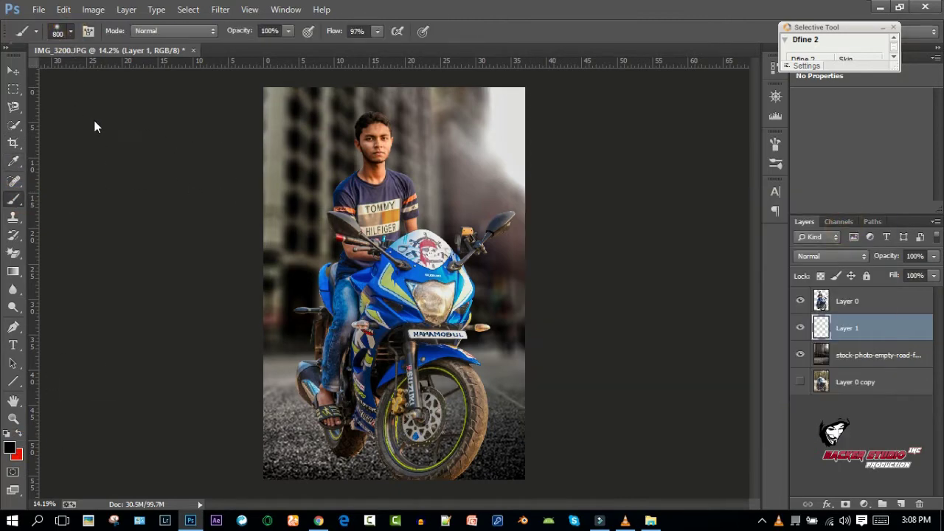
{"action": "right_click", "coordinate": [94, 127]}
{"action": "key", "text": "Return"}
{"action": "left_click", "coordinate": [298, 208]}
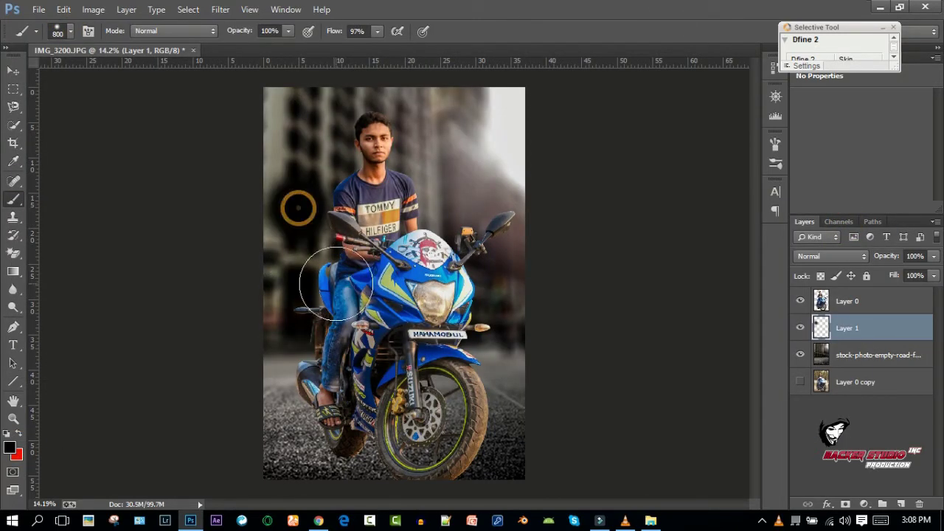
Step: Flatten the black blob into a wheel shadow and lower its opacity to 88%
{"action": "key", "text": "ctrl+t"}
{"action": "left_click_drag", "start_coordinate": [304, 202], "coordinate": [351, 457]}
{"action": "scroll", "coordinate": [370, 461], "scroll_direction": "up", "scroll_amount": 3}
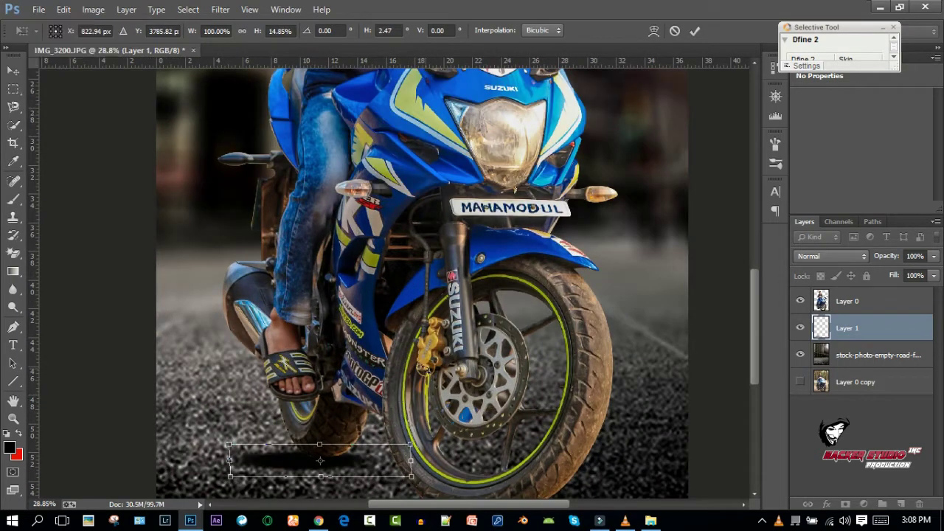
{"action": "left_click_drag", "start_coordinate": [412, 446], "coordinate": [379, 468]}
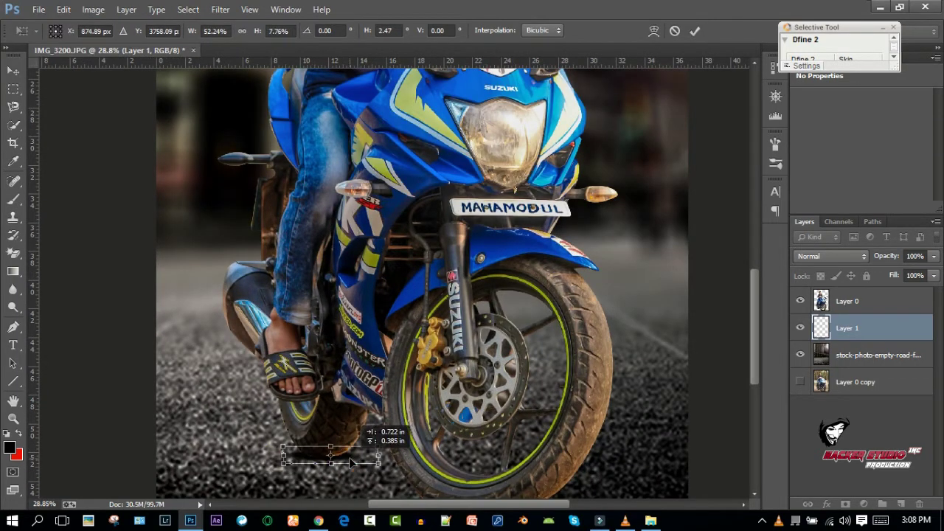
{"action": "left_click", "coordinate": [698, 31]}
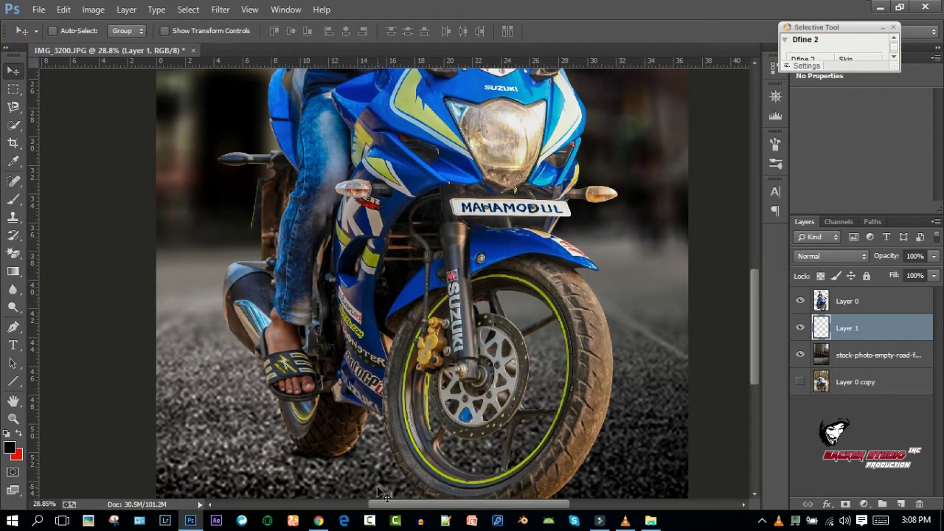
{"action": "left_click_drag", "start_coordinate": [886, 256], "coordinate": [864, 258]}
{"action": "scroll", "coordinate": [379, 474], "scroll_direction": "down", "scroll_amount": 3}
{"action": "scroll", "coordinate": [404, 432], "scroll_direction": "up", "scroll_amount": 3}
{"action": "scroll", "coordinate": [404, 431], "scroll_direction": "up", "scroll_amount": 2}
Step: Add a new layer above the rider and clip it to the rider
{"action": "left_click", "coordinate": [848, 301]}
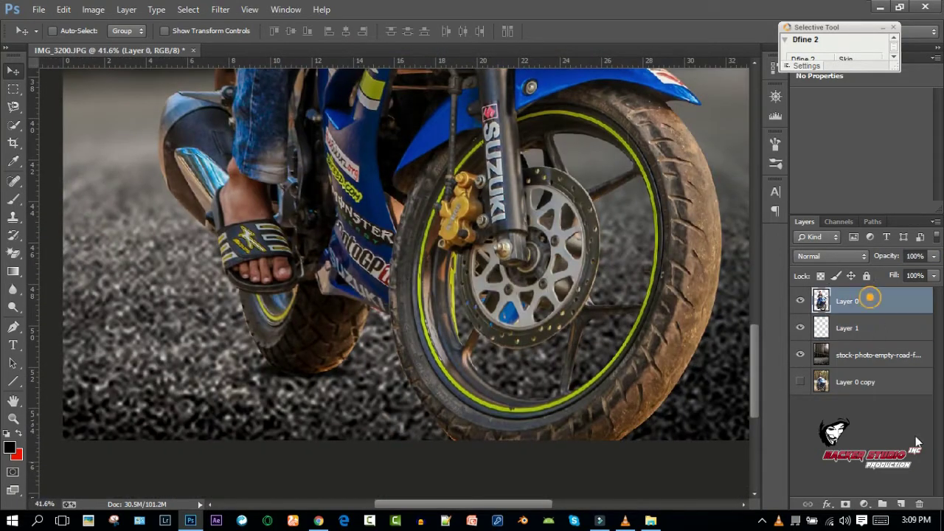
{"action": "left_click", "coordinate": [901, 504]}
{"action": "left_click", "coordinate": [875, 314], "text": "alt"}
{"action": "scroll", "coordinate": [405, 317], "scroll_direction": "down", "scroll_amount": 2}
{"action": "scroll", "coordinate": [405, 313], "scroll_direction": "down", "scroll_amount": 2}
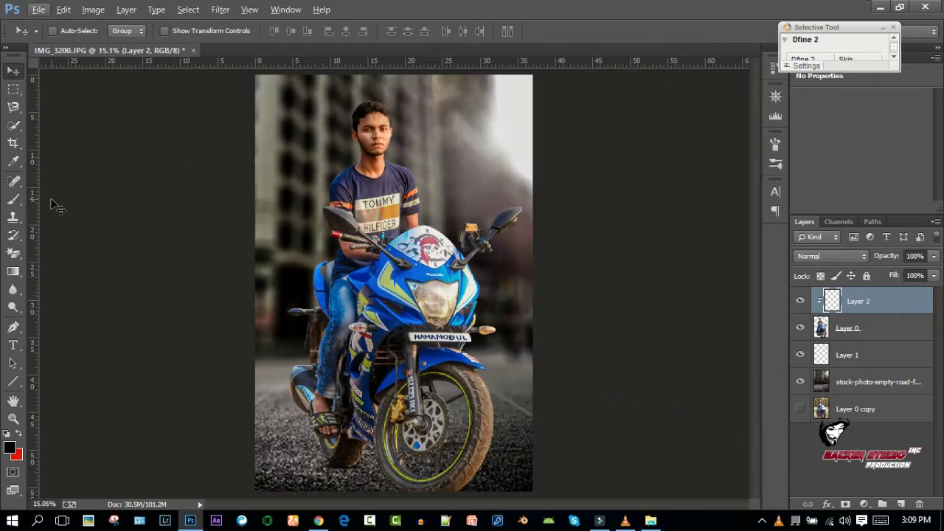
Step: Paint black near the lower bike at 43% opacity and merge it into the rider layer
{"action": "left_click", "coordinate": [13, 199]}
{"action": "scroll", "coordinate": [442, 460], "scroll_direction": "down", "scroll_amount": 2}
{"action": "mouse_move", "coordinate": [323, 468]}
{"action": "left_mouse_down"}
{"action": "mouse_move", "coordinate": [430, 467]}
{"action": "mouse_move", "coordinate": [489, 421]}
{"action": "mouse_move", "coordinate": [337, 474]}
{"action": "left_mouse_up"}
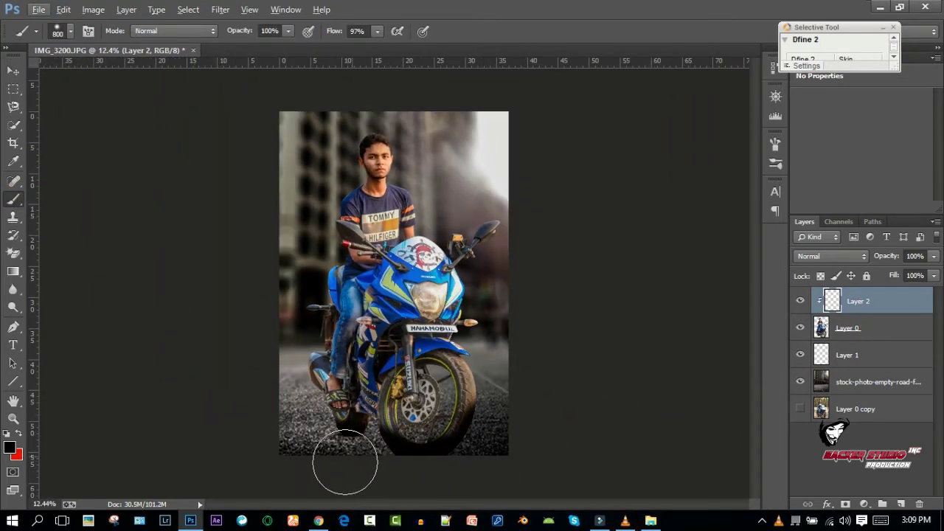
{"action": "left_click_drag", "start_coordinate": [889, 256], "coordinate": [856, 259]}
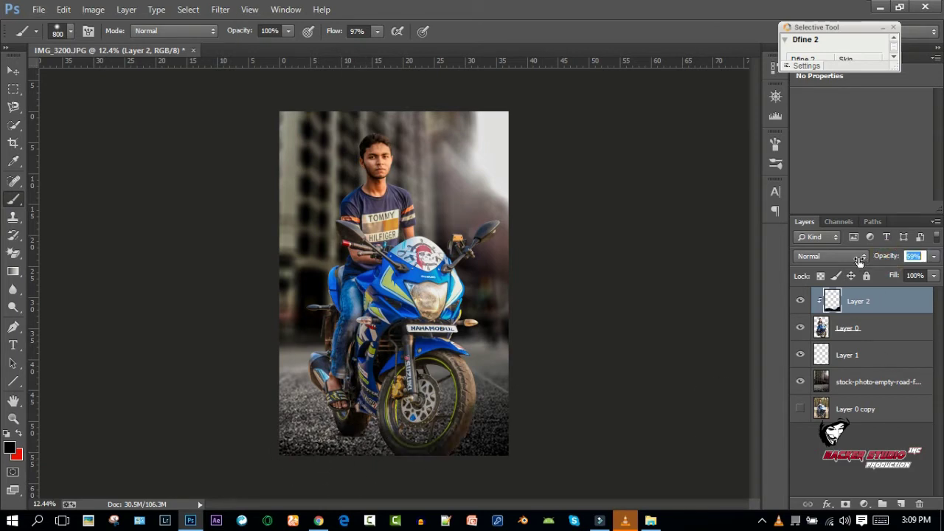
{"action": "left_click", "coordinate": [800, 301]}
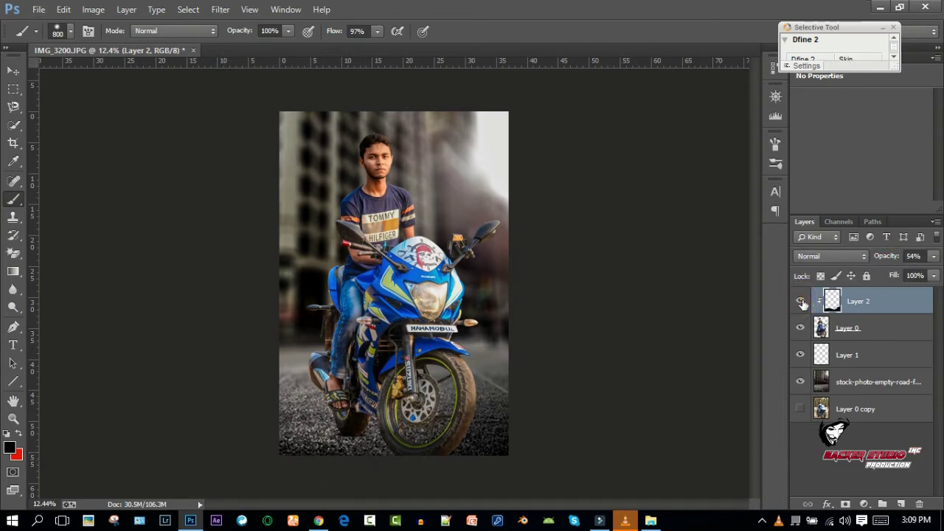
{"action": "right_click", "coordinate": [885, 324]}
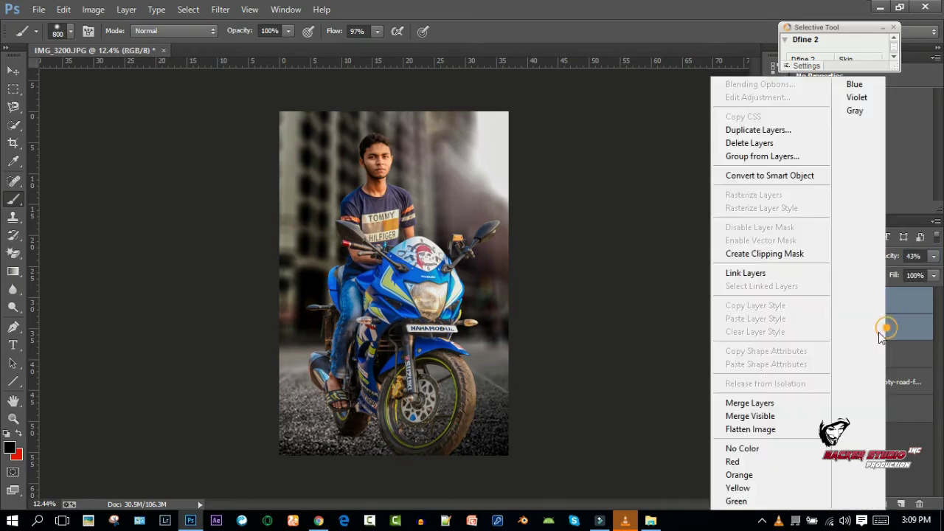
{"action": "left_click", "coordinate": [767, 405]}
{"action": "left_click_drag", "start_coordinate": [443, 417], "coordinate": [843, 325]}
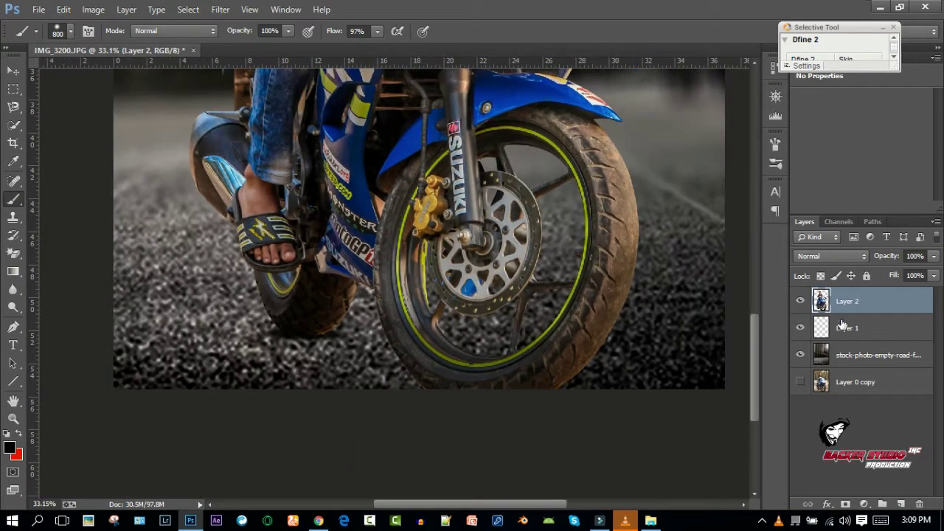
{"action": "left_click", "coordinate": [843, 324]}
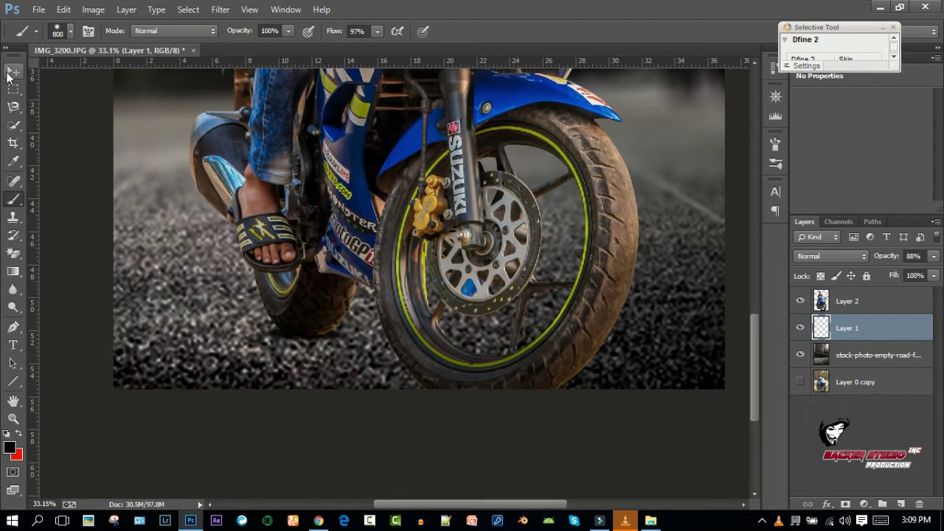
Step: Lower Layer 1's opacity by typing 74, then select Layer 2
{"action": "key", "text": "v"}
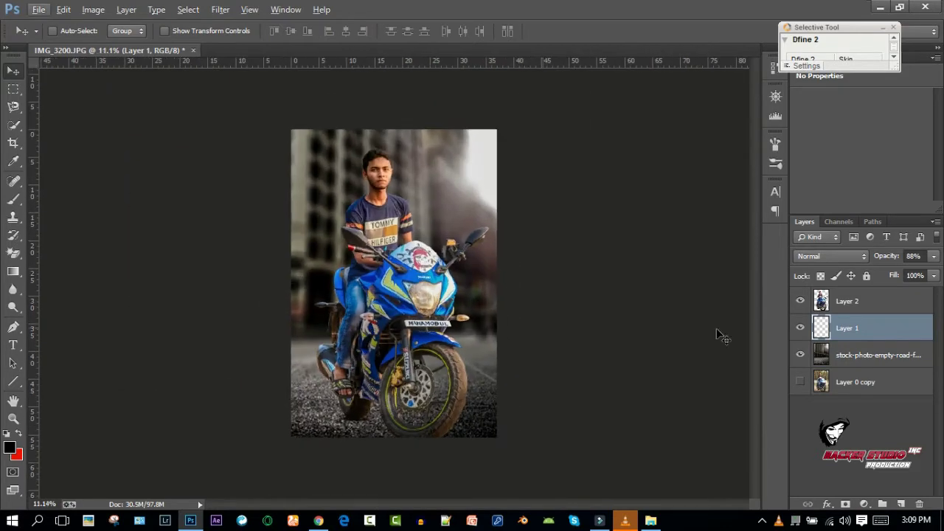
{"action": "type", "text": "74"}
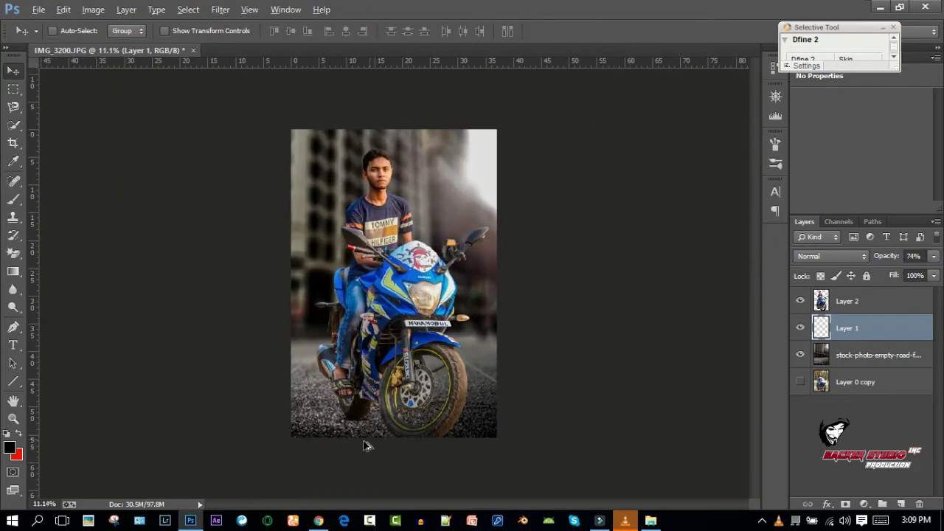
{"action": "scroll", "coordinate": [354, 413], "scroll_direction": "up", "scroll_amount": 5}
{"action": "scroll", "coordinate": [331, 447], "scroll_direction": "down", "scroll_amount": 1}
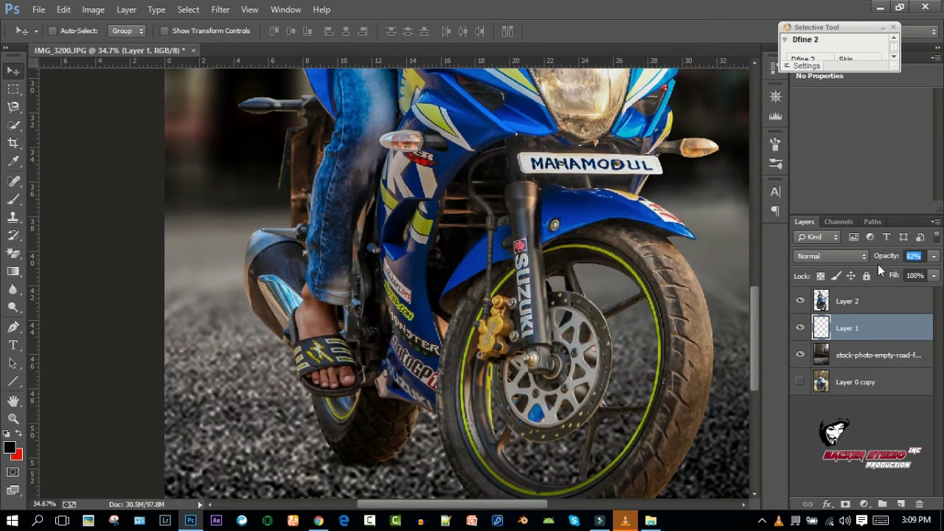
{"action": "scroll", "coordinate": [454, 395], "scroll_direction": "down", "scroll_amount": 4}
{"action": "scroll", "coordinate": [453, 394], "scroll_direction": "up", "scroll_amount": 1}
{"action": "left_click", "coordinate": [850, 301]}
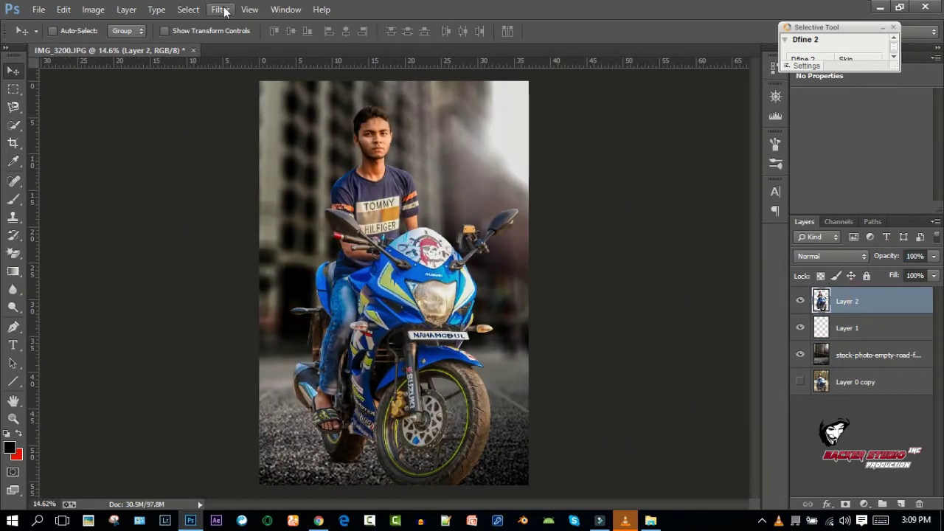
Step: Save as IMG_3200dvfcxv.psd with layers and delete the hidden Layer 0 copy
{"action": "key", "text": "ctrl+s"}
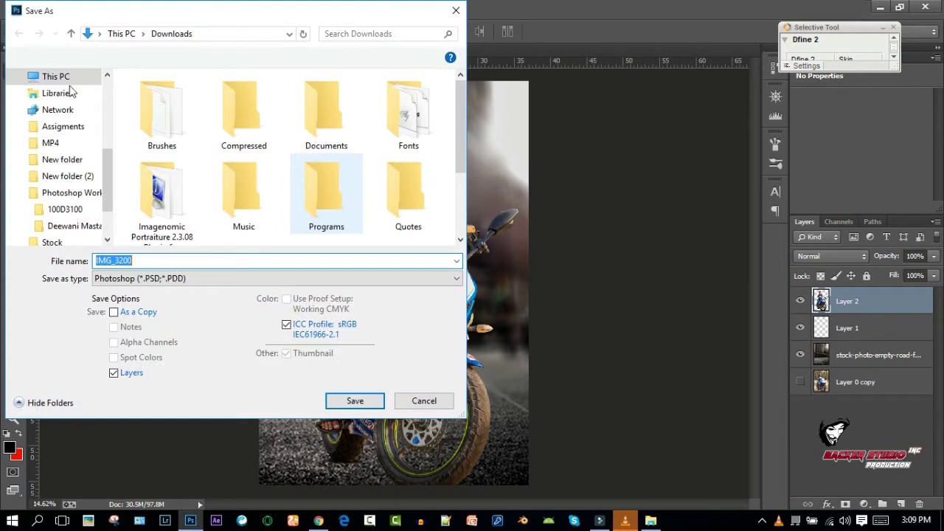
{"action": "left_click", "coordinate": [138, 260]}
{"action": "type", "text": "cxv"}
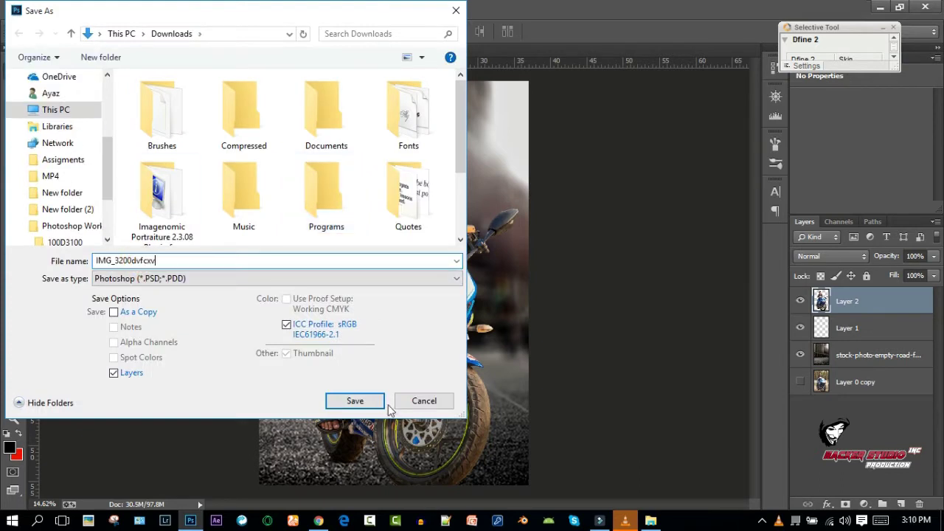
{"action": "left_click", "coordinate": [378, 402]}
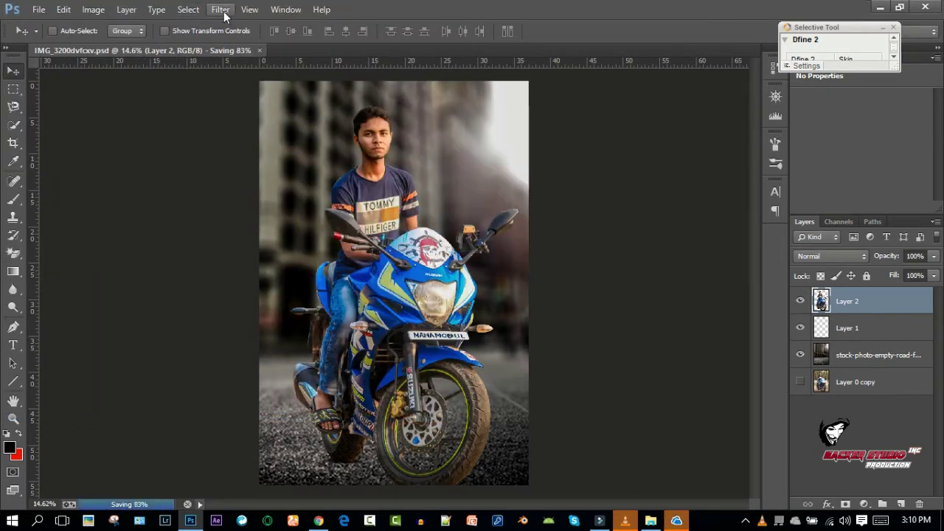
{"action": "left_click", "coordinate": [915, 357]}
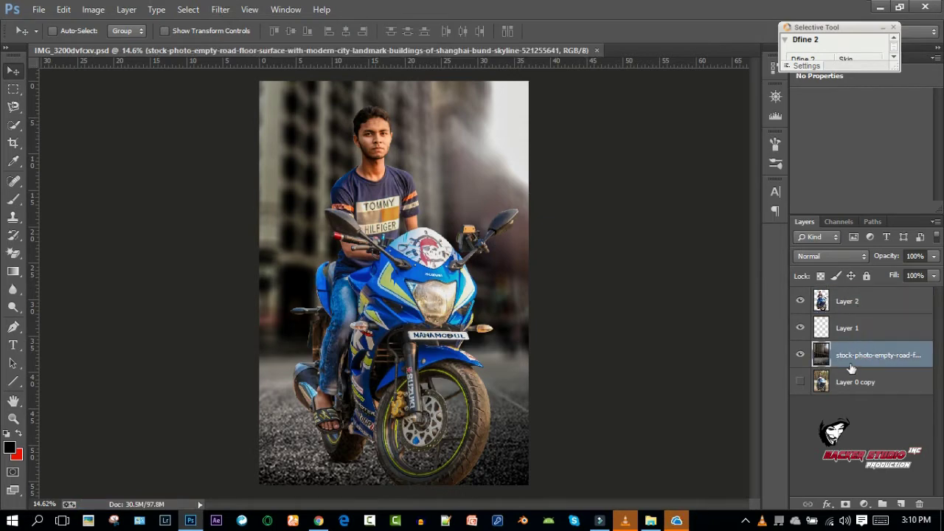
{"action": "left_click_drag", "start_coordinate": [856, 383], "coordinate": [919, 504]}
Step: Apply Color Efex Pro 4 to Layer 2 with Detail Extractor at 35% plus Dynamic Skin Softener
{"action": "left_click", "coordinate": [849, 301]}
{"action": "left_click", "coordinate": [221, 9]}
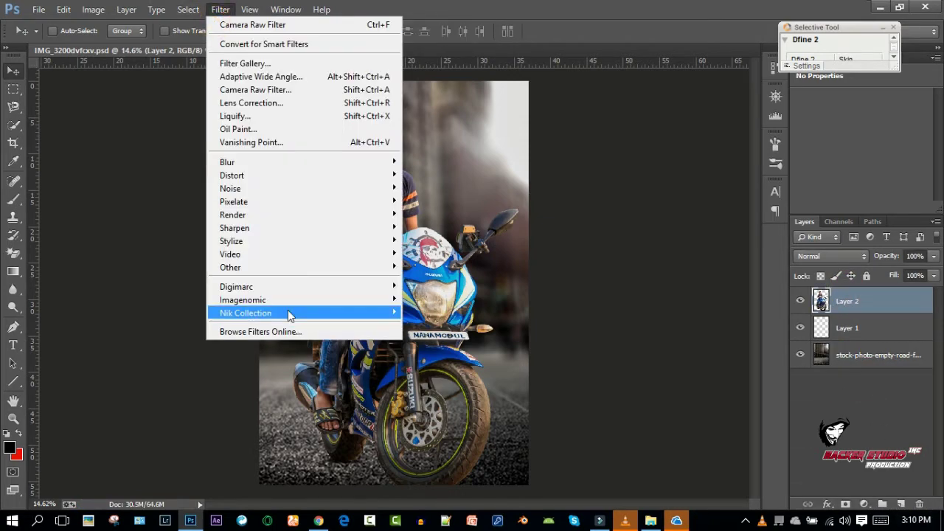
{"action": "mouse_move", "coordinate": [246, 313]}
{"action": "left_click", "coordinate": [480, 343]}
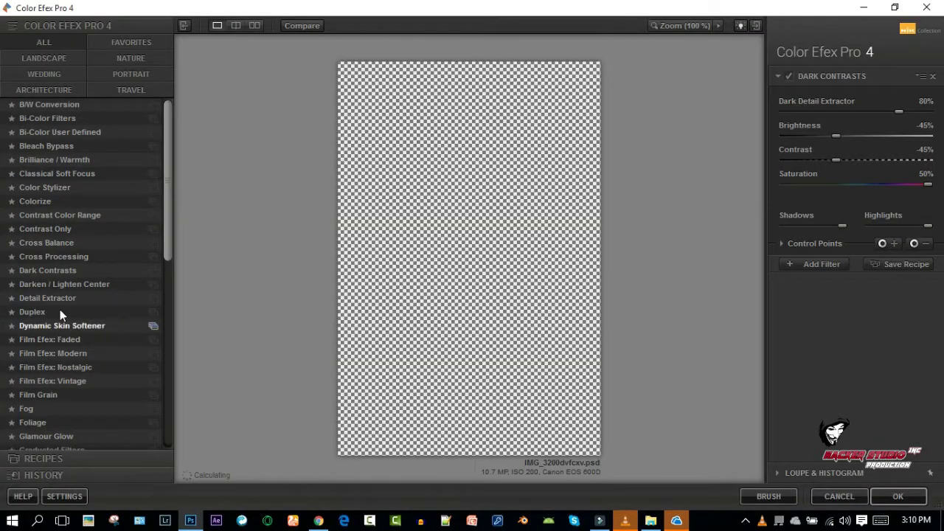
{"action": "left_click", "coordinate": [52, 298]}
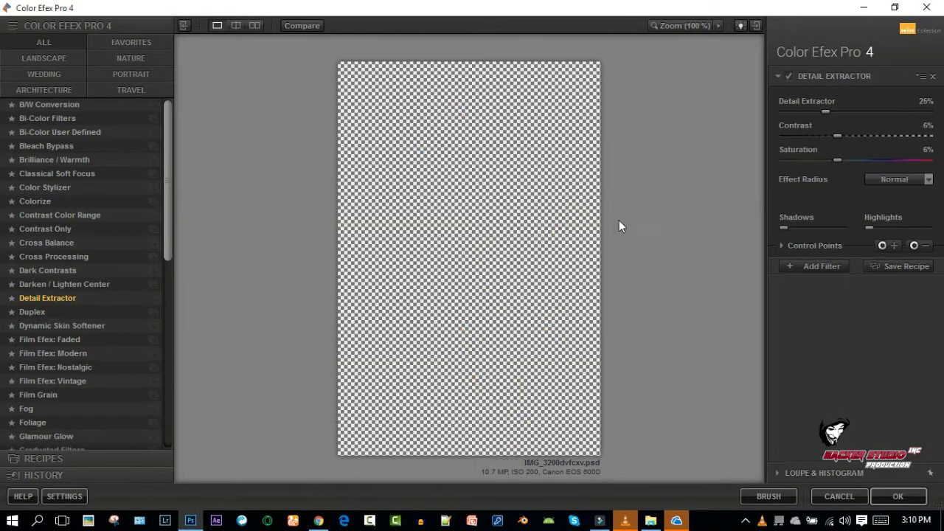
{"action": "left_click_drag", "start_coordinate": [847, 110], "coordinate": [843, 110]}
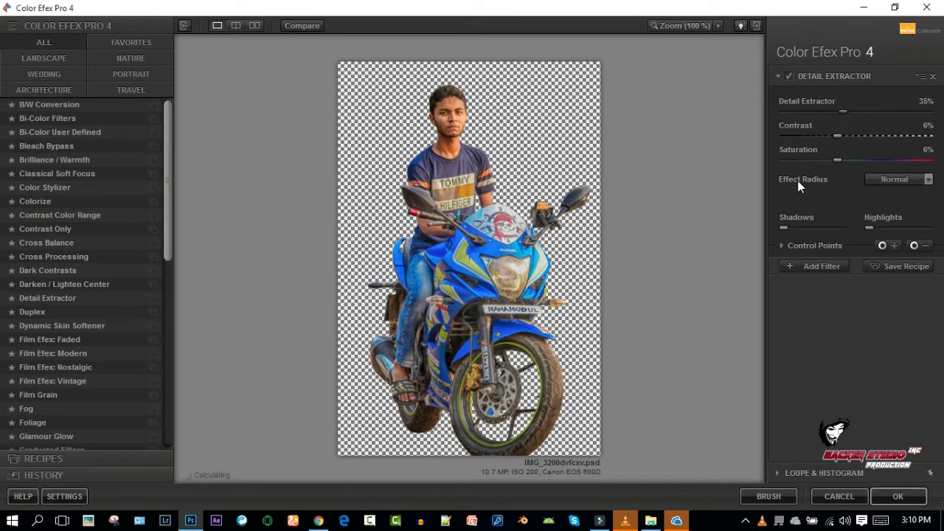
{"action": "left_click", "coordinate": [789, 76]}
{"action": "left_click", "coordinate": [804, 268]}
{"action": "left_click", "coordinate": [62, 325]}
{"action": "left_click", "coordinate": [809, 271]}
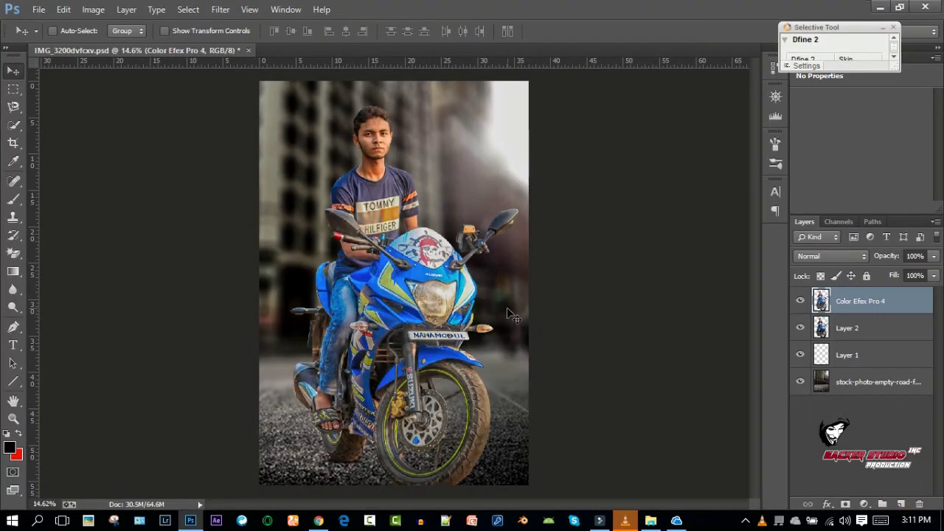
Step: In the Camera Raw Filter, place a graduated filter rising from the bottom over the front wheel
{"action": "scroll", "coordinate": [395, 247], "scroll_direction": "up", "scroll_amount": 2}
{"action": "scroll", "coordinate": [391, 245], "scroll_direction": "down", "scroll_amount": 3}
{"action": "scroll", "coordinate": [383, 242], "scroll_direction": "down", "scroll_amount": 1}
{"action": "scroll", "coordinate": [380, 239], "scroll_direction": "down", "scroll_amount": 1}
{"action": "left_click", "coordinate": [220, 10]}
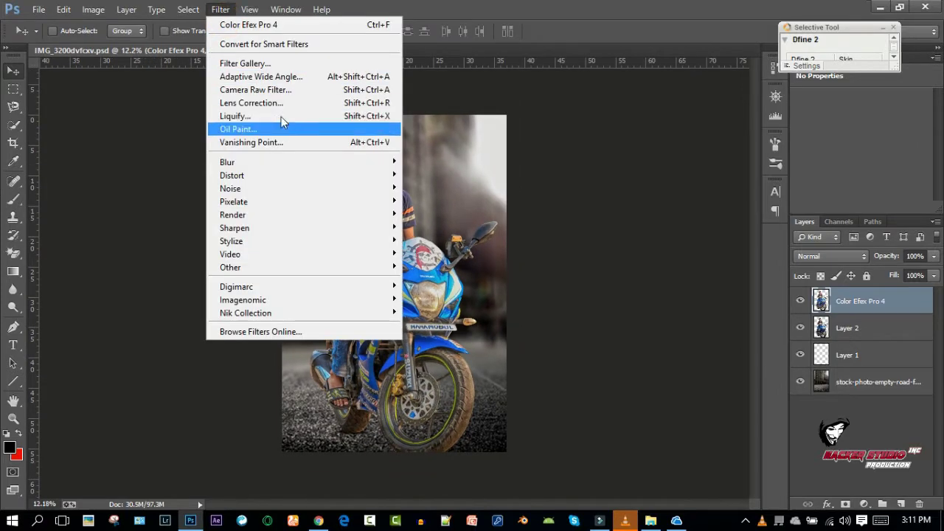
{"action": "left_click", "coordinate": [270, 88]}
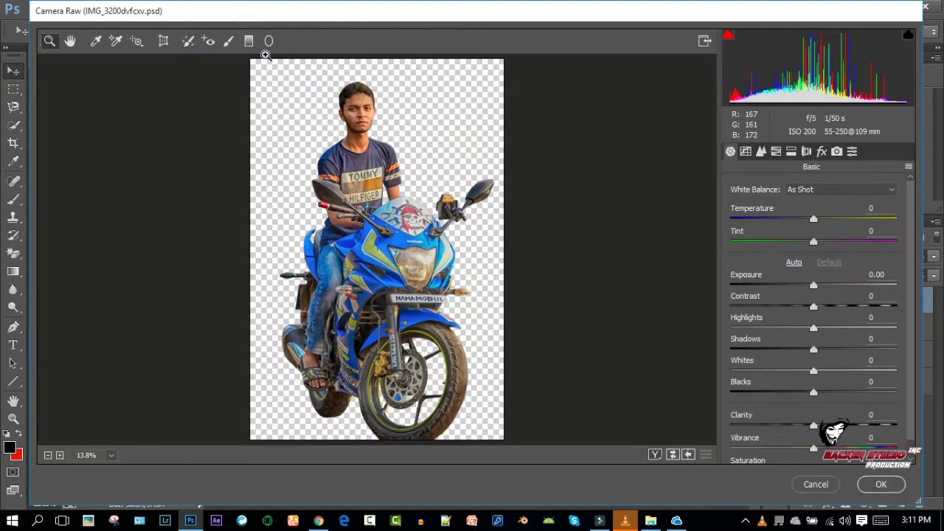
{"action": "left_click", "coordinate": [248, 40]}
{"action": "left_click_drag", "start_coordinate": [336, 436], "coordinate": [343, 355]}
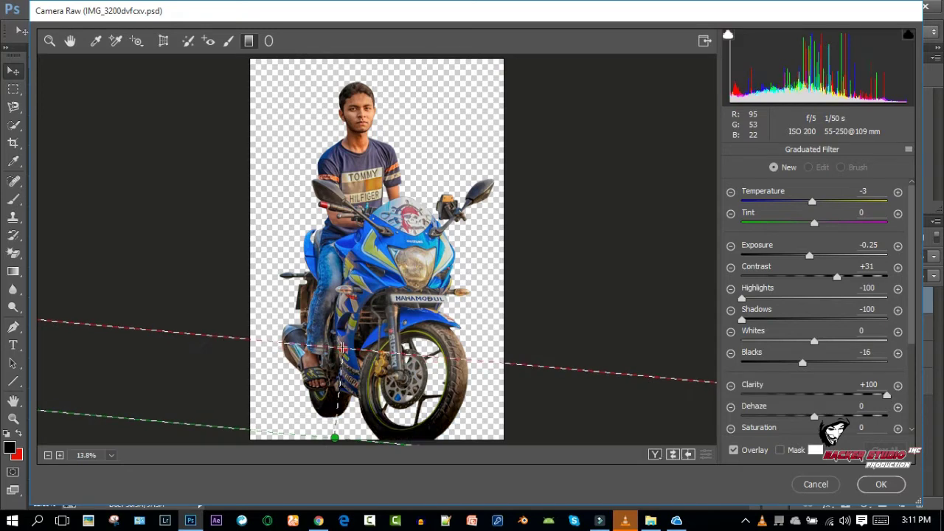
Step: Raise the gradient's highlights and shadows, reduce contrast, set blacks -6 and clarity +52, then apply
{"action": "mouse_move", "coordinate": [744, 299]}
{"action": "left_mouse_down"}
{"action": "mouse_move", "coordinate": [781, 298]}
{"action": "mouse_move", "coordinate": [802, 321]}
{"action": "left_mouse_up"}
{"action": "left_click_drag", "start_coordinate": [837, 279], "coordinate": [815, 286]}
{"action": "left_click_drag", "start_coordinate": [803, 366], "coordinate": [810, 363]}
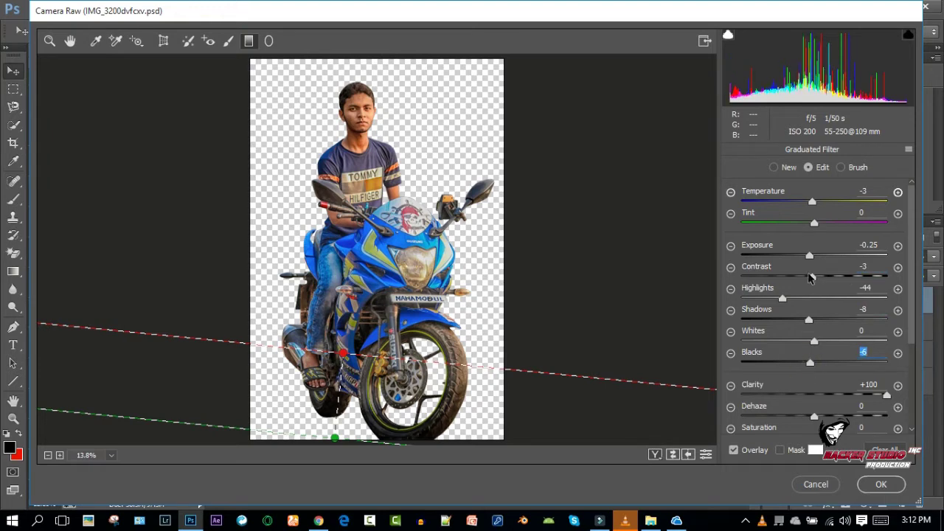
{"action": "scroll", "coordinate": [832, 418], "scroll_direction": "down", "scroll_amount": 1}
{"action": "left_click", "coordinate": [852, 359]}
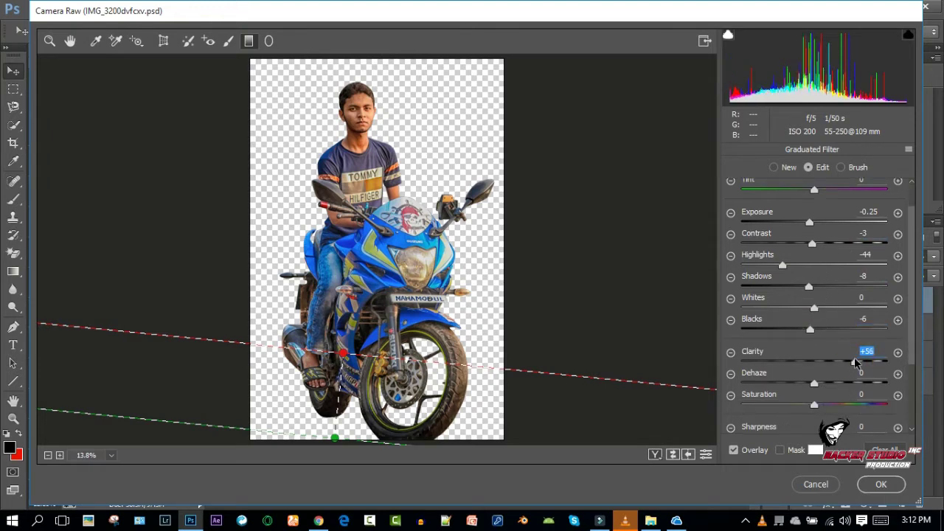
{"action": "left_click", "coordinate": [880, 484]}
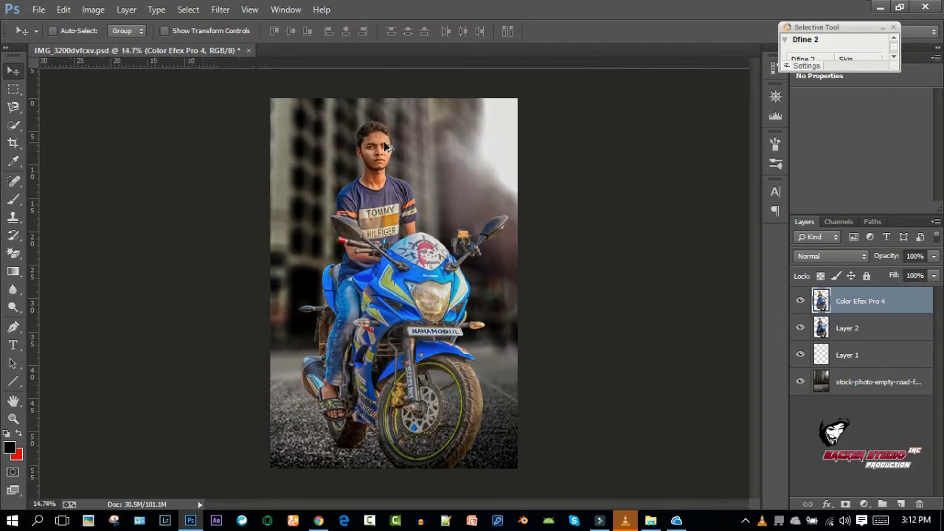
Step: Delete Layer 2 from the layers panel
{"action": "scroll", "coordinate": [381, 140], "scroll_direction": "up", "scroll_amount": 5}
{"action": "scroll", "coordinate": [396, 160], "scroll_direction": "down", "scroll_amount": 2}
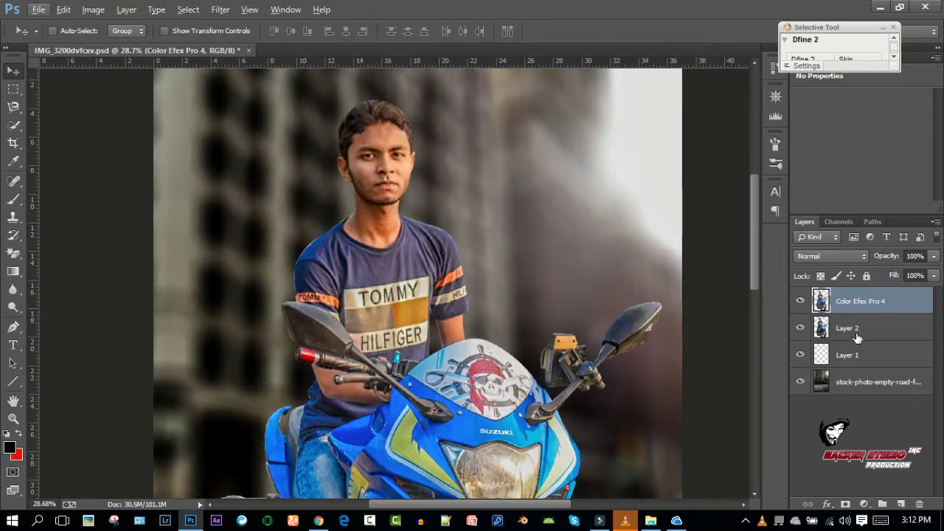
{"action": "left_click", "coordinate": [856, 328]}
{"action": "left_click_drag", "start_coordinate": [857, 327], "coordinate": [919, 504]}
Step: Apply GREYCstoration noise reduction to the Color Efex Pro 4 layer and duplicate that layer
{"action": "left_click", "coordinate": [861, 301]}
{"action": "left_click", "coordinate": [220, 8]}
{"action": "mouse_move", "coordinate": [230, 189]}
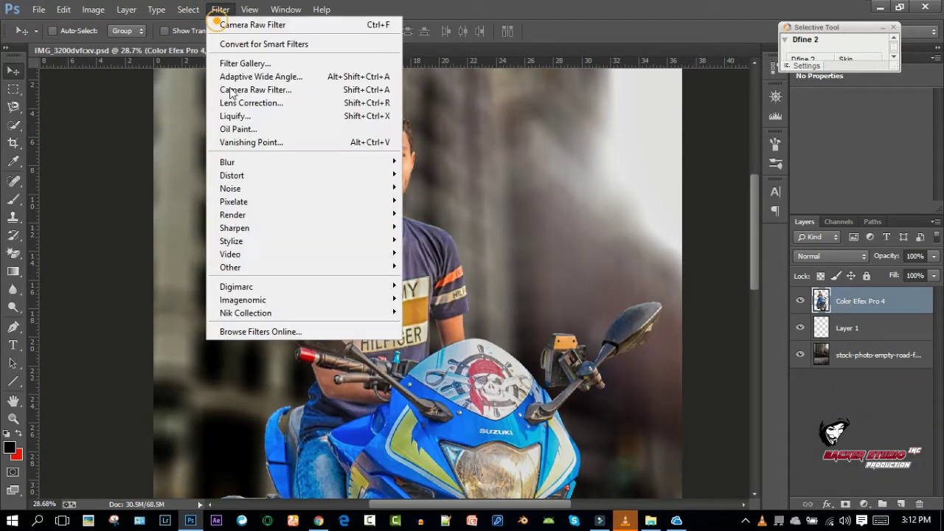
{"action": "left_click", "coordinate": [462, 228]}
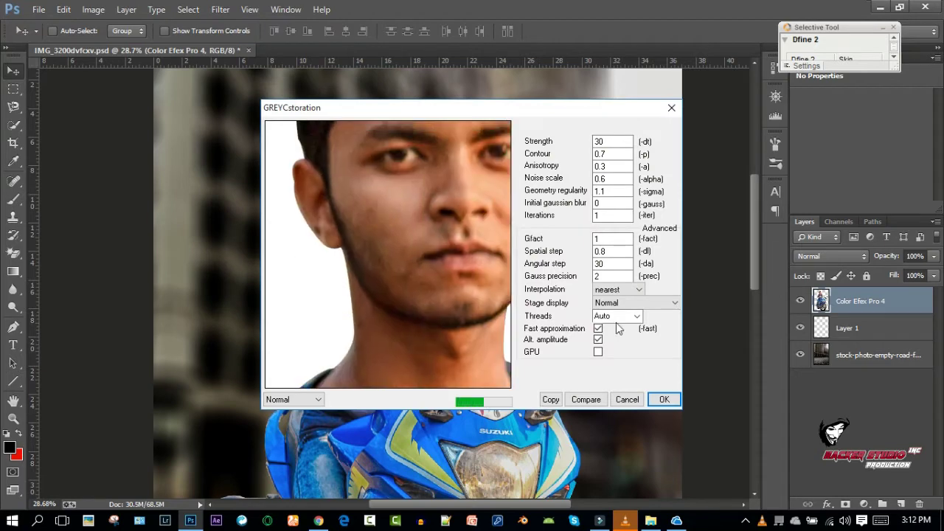
{"action": "left_click", "coordinate": [664, 400]}
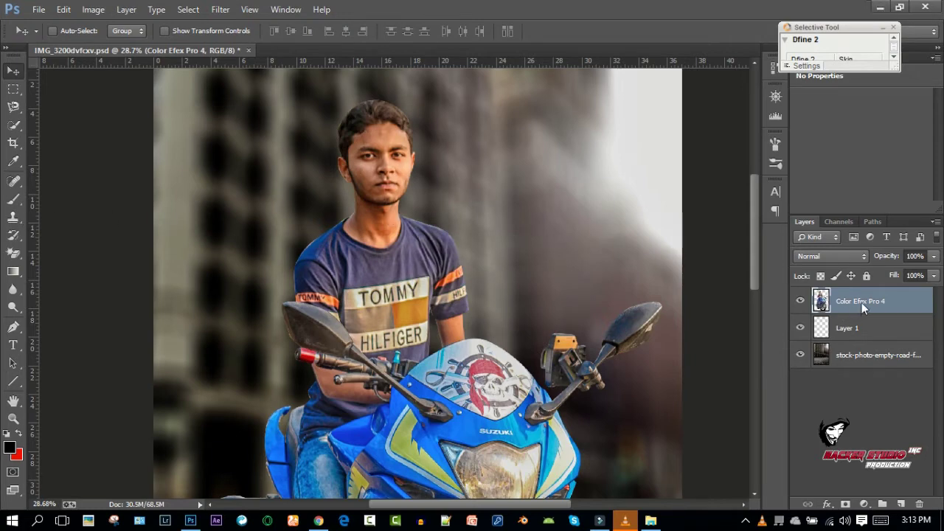
{"action": "key", "text": "ctrl+j"}
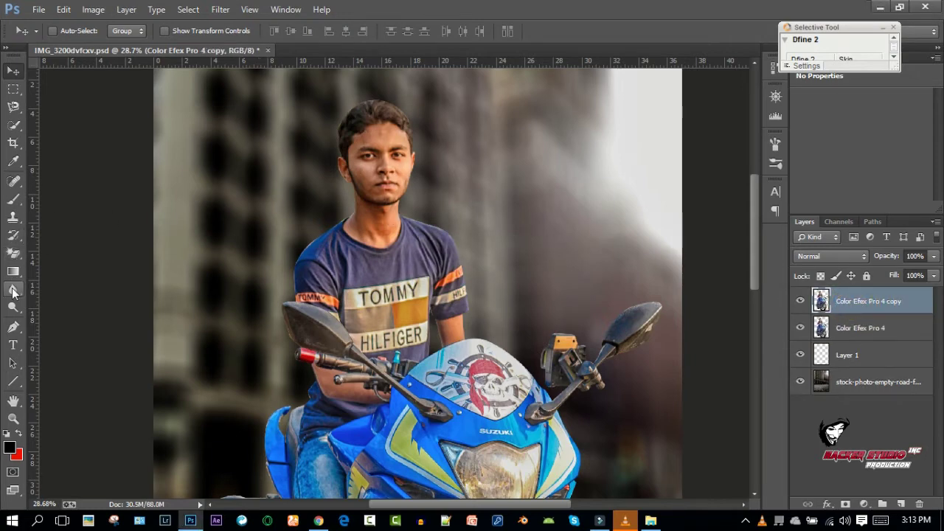
Step: Switch to the Smudge tool and resize its brush from 65 px down to 40
{"action": "left_click", "coordinate": [14, 288]}
{"action": "left_click", "coordinate": [58, 315]}
{"action": "left_click", "coordinate": [70, 31]}
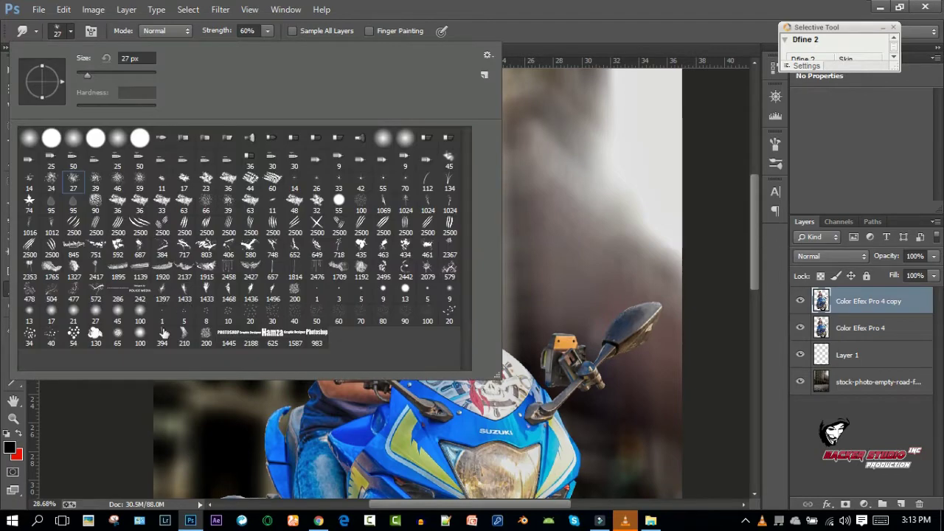
{"action": "left_click_drag", "start_coordinate": [221, 31], "coordinate": [197, 38]}
{"action": "scroll", "coordinate": [377, 148], "scroll_direction": "up", "scroll_amount": 3}
{"action": "scroll", "coordinate": [413, 192], "scroll_direction": "up", "scroll_amount": 6}
{"action": "scroll", "coordinate": [421, 206], "scroll_direction": "down", "scroll_amount": 1}
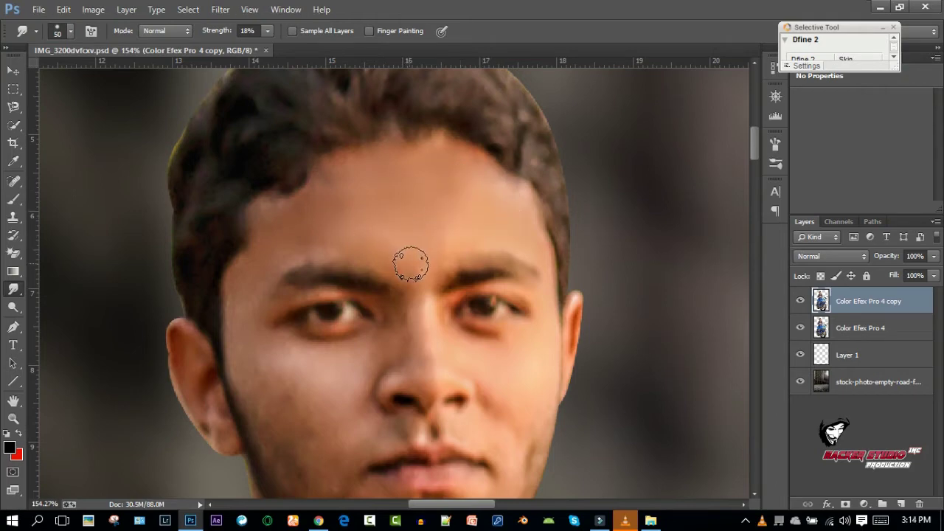
{"action": "key", "text": "bracketleft"}
{"action": "scroll", "coordinate": [413, 243], "scroll_direction": "down", "scroll_amount": 1}
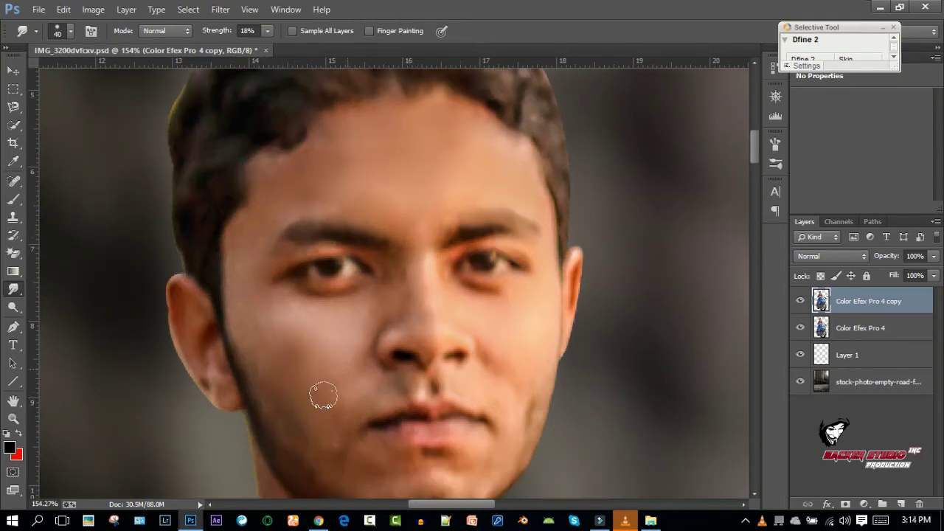
{"action": "scroll", "coordinate": [349, 371], "scroll_direction": "down", "scroll_amount": 1}
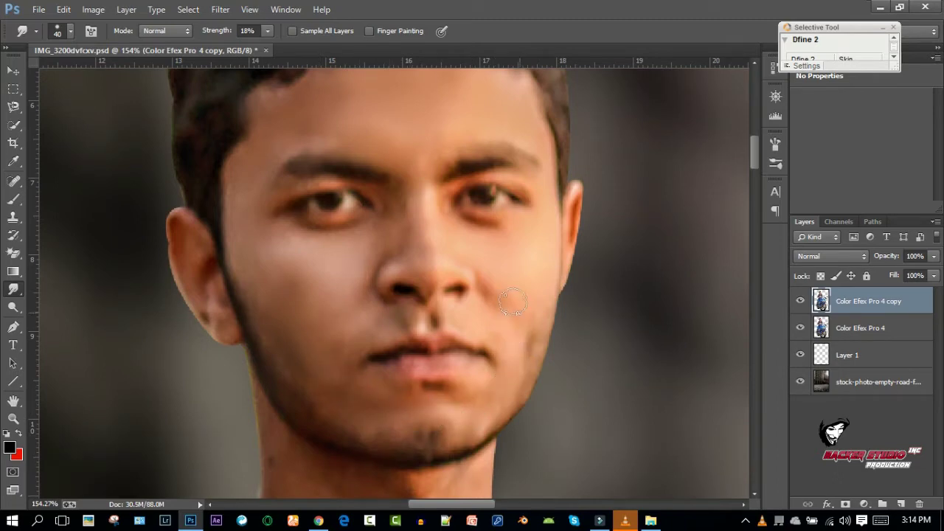
Step: Smudge the skin from eye to cheek, along the face edge, and down the neck
{"action": "left_click_drag", "start_coordinate": [573, 199], "coordinate": [572, 244]}
{"action": "left_click_drag", "start_coordinate": [185, 228], "coordinate": [189, 301]}
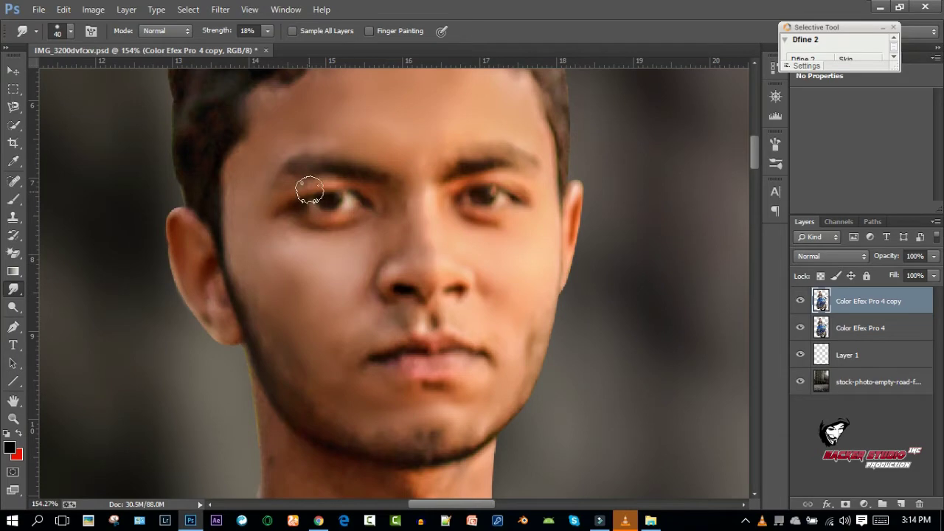
{"action": "scroll", "coordinate": [416, 228], "scroll_direction": "down", "scroll_amount": 1}
{"action": "scroll", "coordinate": [369, 264], "scroll_direction": "down", "scroll_amount": 1}
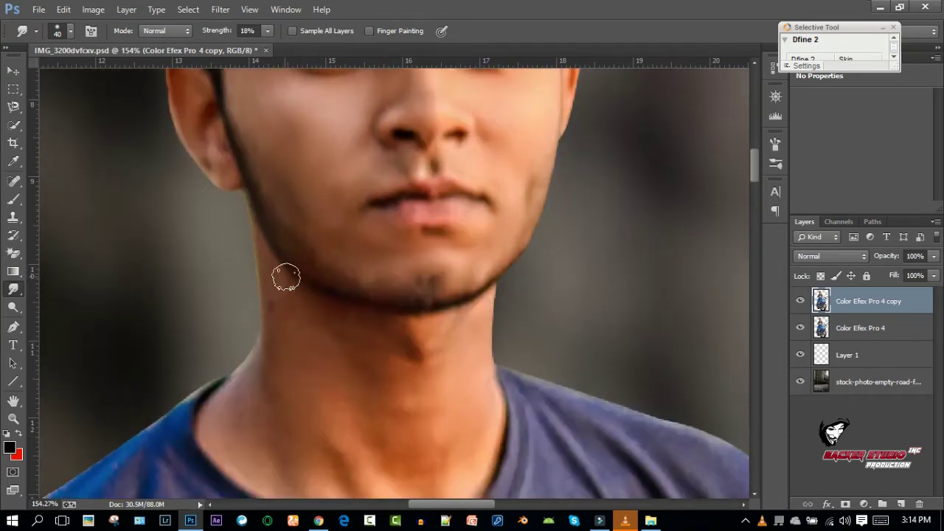
{"action": "key", "text": "bracketright"}
{"action": "scroll", "coordinate": [435, 442], "scroll_direction": "down", "scroll_amount": 1}
{"action": "left_click_drag", "start_coordinate": [400, 459], "coordinate": [324, 417]}
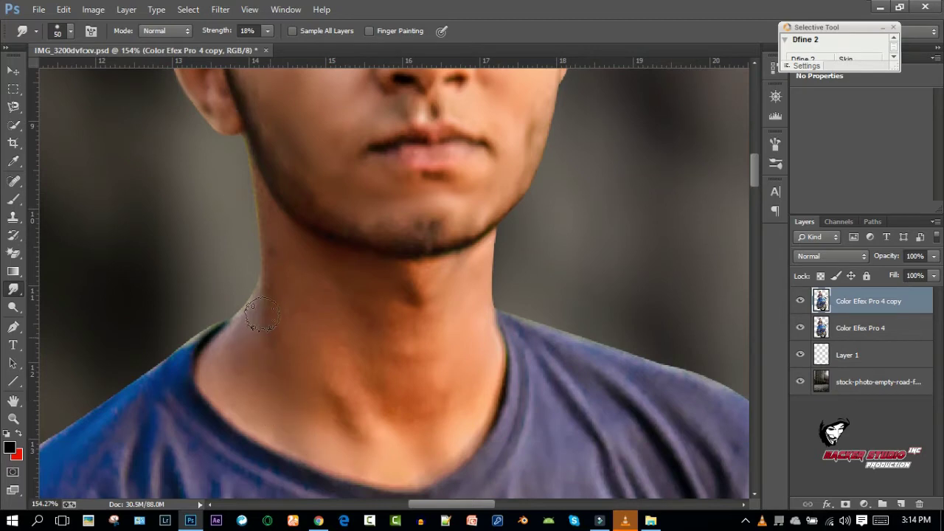
{"action": "left_click_drag", "start_coordinate": [376, 432], "coordinate": [343, 329]}
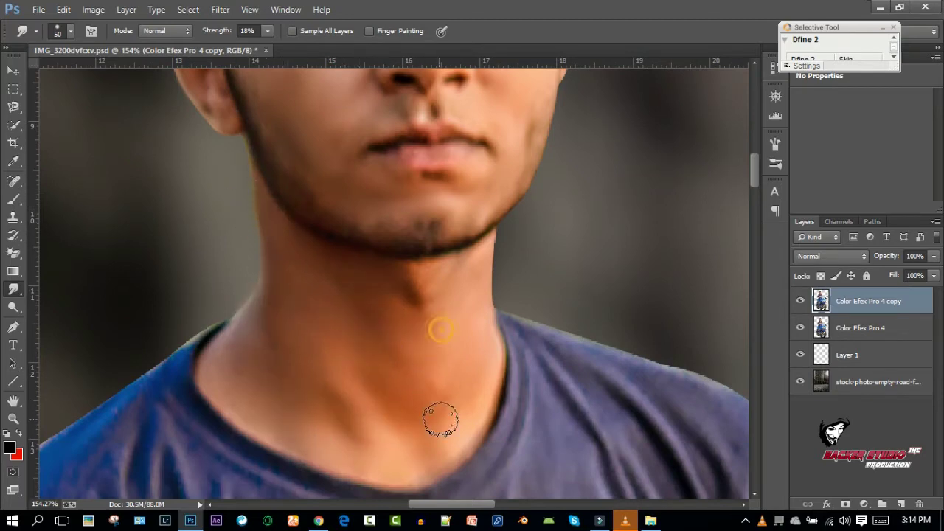
Step: Pan over the handlebar logo, sandal and front wheel, then fit the whole image on screen
{"action": "scroll", "coordinate": [229, 354], "scroll_direction": "down", "scroll_amount": 2}
{"action": "scroll", "coordinate": [326, 342], "scroll_direction": "down", "scroll_amount": 3}
{"action": "scroll", "coordinate": [327, 341], "scroll_direction": "down", "scroll_amount": 2}
{"action": "scroll", "coordinate": [369, 317], "scroll_direction": "up", "scroll_amount": 3}
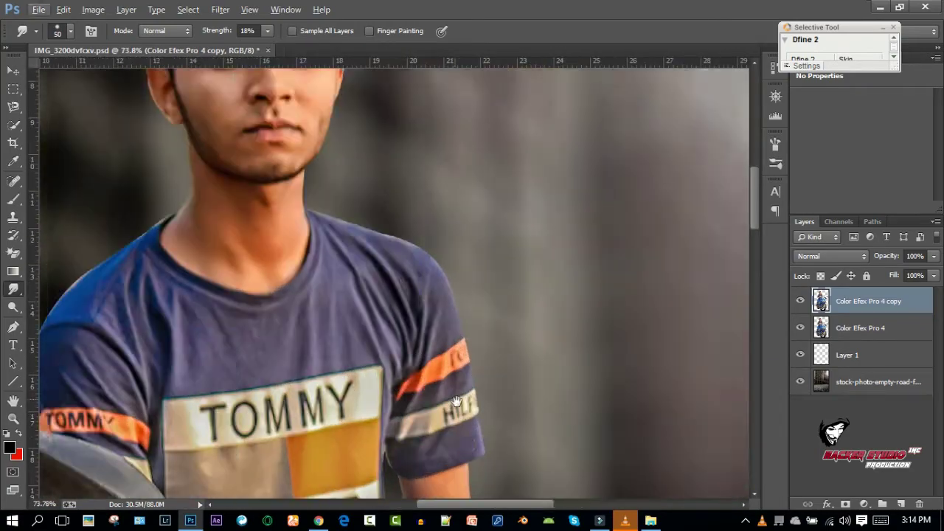
{"action": "scroll", "coordinate": [383, 310], "scroll_direction": "up", "scroll_amount": 2}
{"action": "scroll", "coordinate": [389, 305], "scroll_direction": "up", "scroll_amount": 1}
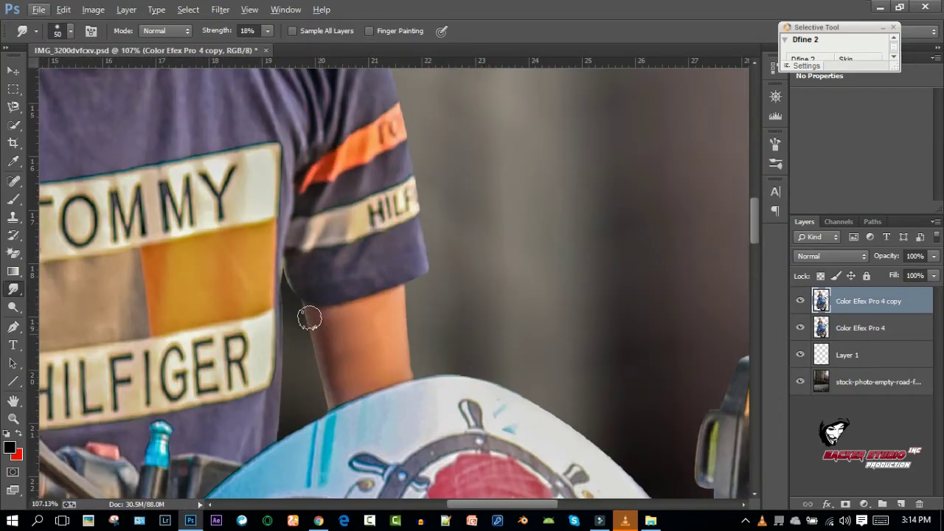
{"action": "mouse_move", "coordinate": [326, 391]}
{"action": "left_mouse_down"}
{"action": "mouse_move", "coordinate": [547, 244]}
{"action": "mouse_move", "coordinate": [591, 181]}
{"action": "left_mouse_up"}
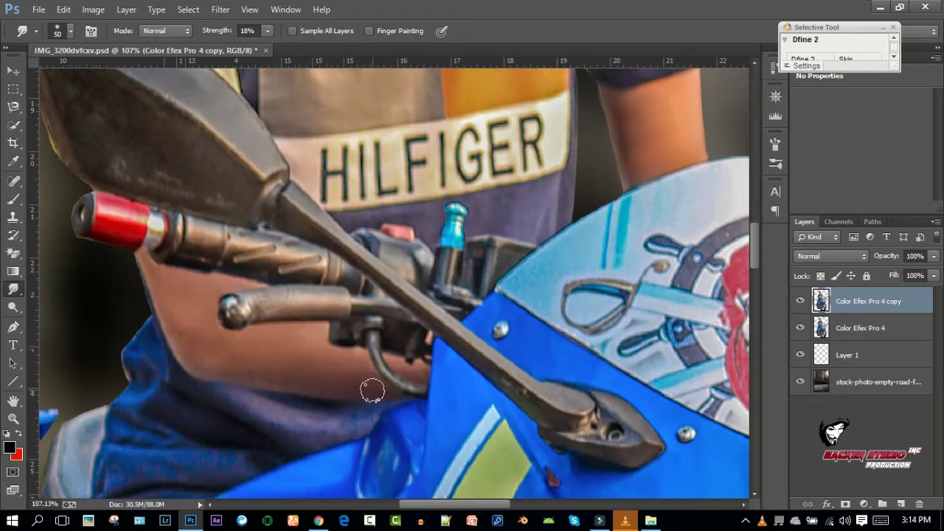
{"action": "mouse_move", "coordinate": [311, 337]}
{"action": "left_mouse_down"}
{"action": "mouse_move", "coordinate": [317, 266]}
{"action": "mouse_move", "coordinate": [287, 183]}
{"action": "mouse_move", "coordinate": [342, 146]}
{"action": "left_mouse_up"}
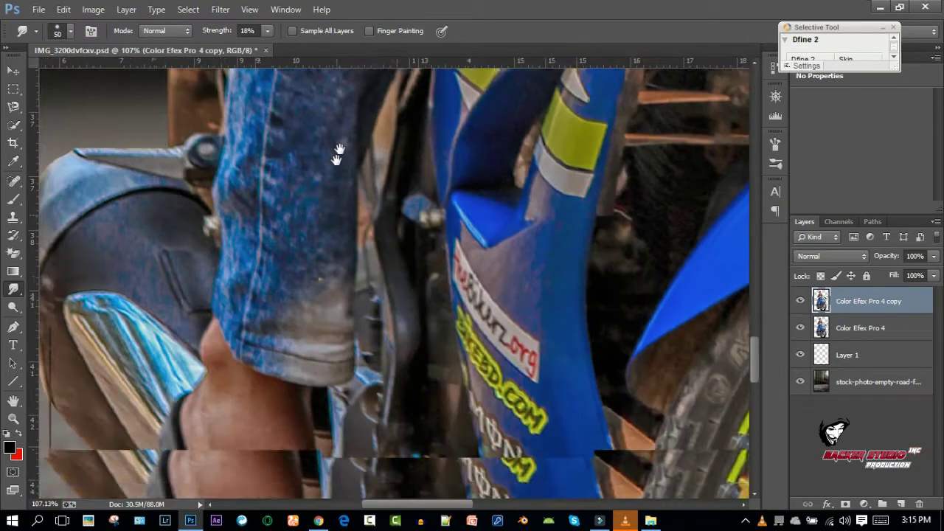
{"action": "left_click_drag", "start_coordinate": [314, 257], "coordinate": [296, 177]}
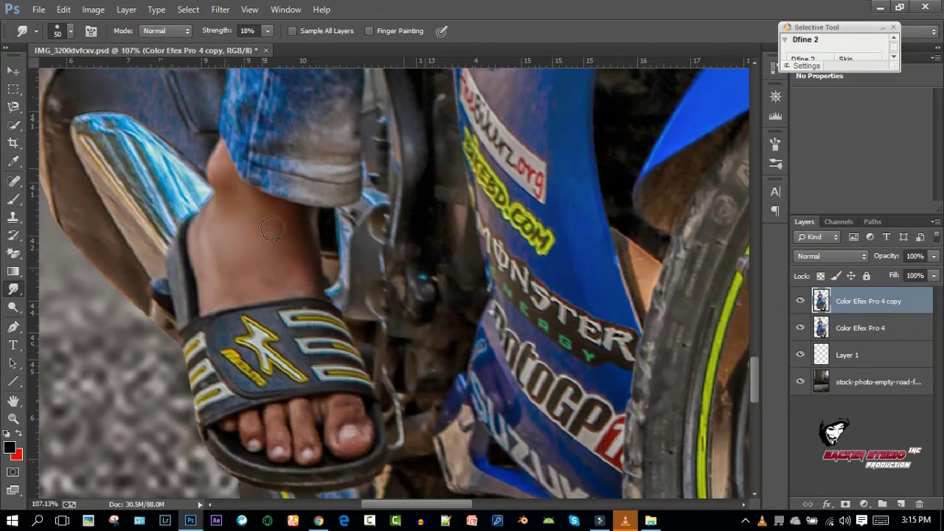
{"action": "left_click_drag", "start_coordinate": [280, 295], "coordinate": [261, 228]}
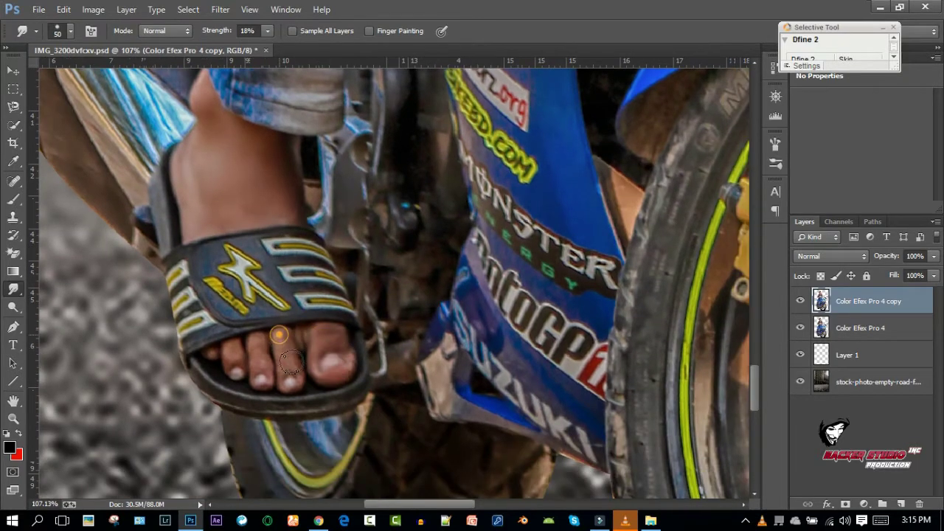
{"action": "key", "text": "ctrl+0"}
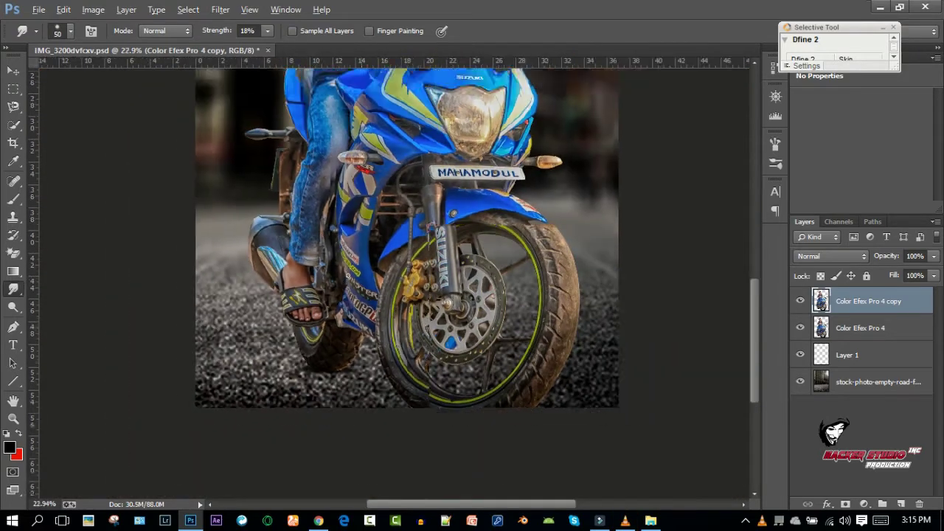
{"action": "scroll", "coordinate": [397, 148], "scroll_direction": "up", "scroll_amount": 1}
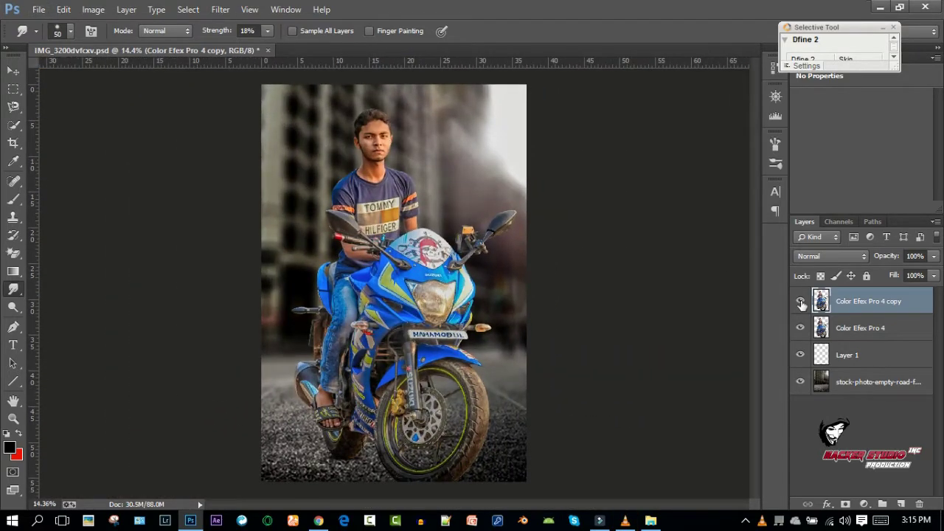
{"action": "scroll", "coordinate": [365, 188], "scroll_direction": "up", "scroll_amount": 2}
{"action": "scroll", "coordinate": [362, 185], "scroll_direction": "up", "scroll_amount": 4}
{"action": "scroll", "coordinate": [379, 195], "scroll_direction": "up", "scroll_amount": 1}
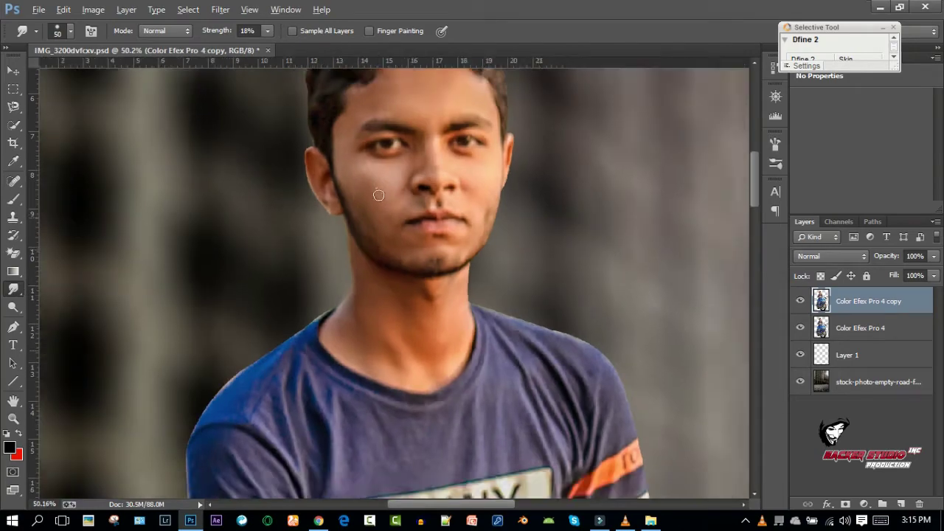
{"action": "scroll", "coordinate": [378, 194], "scroll_direction": "down", "scroll_amount": 6}
Step: Add a new layer clipped to the rider and load the Mixer Brush with a skin tone sampled from the face
{"action": "left_click", "coordinate": [900, 504]}
{"action": "key", "text": "ctrl+alt+g"}
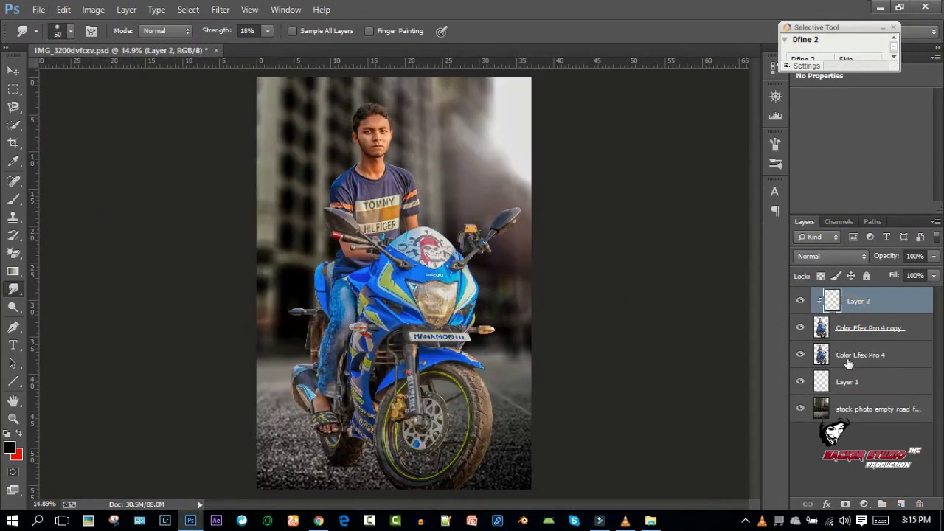
{"action": "left_click", "coordinate": [45, 240]}
{"action": "scroll", "coordinate": [285, 232], "scroll_direction": "up", "scroll_amount": 4}
{"action": "scroll", "coordinate": [284, 232], "scroll_direction": "up", "scroll_amount": 3}
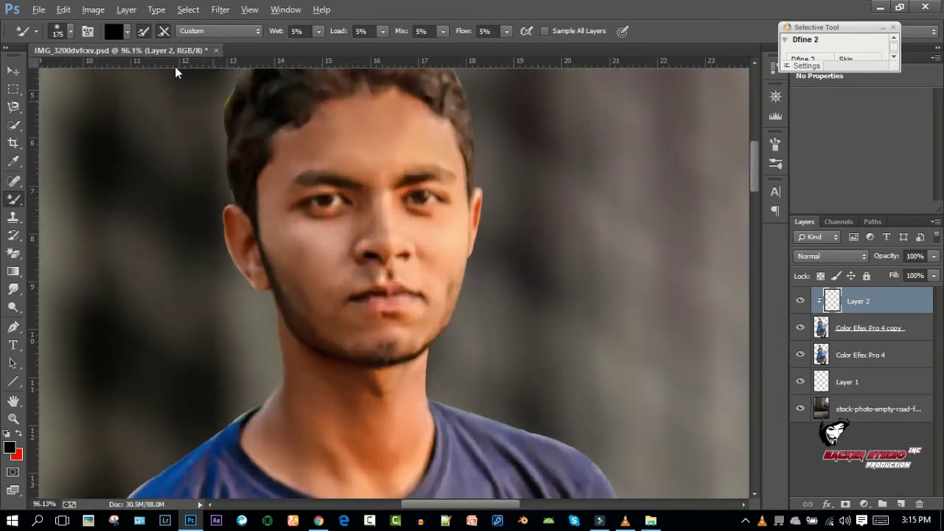
{"action": "left_click", "coordinate": [112, 31]}
{"action": "left_click", "coordinate": [336, 235]}
{"action": "left_click", "coordinate": [848, 228]}
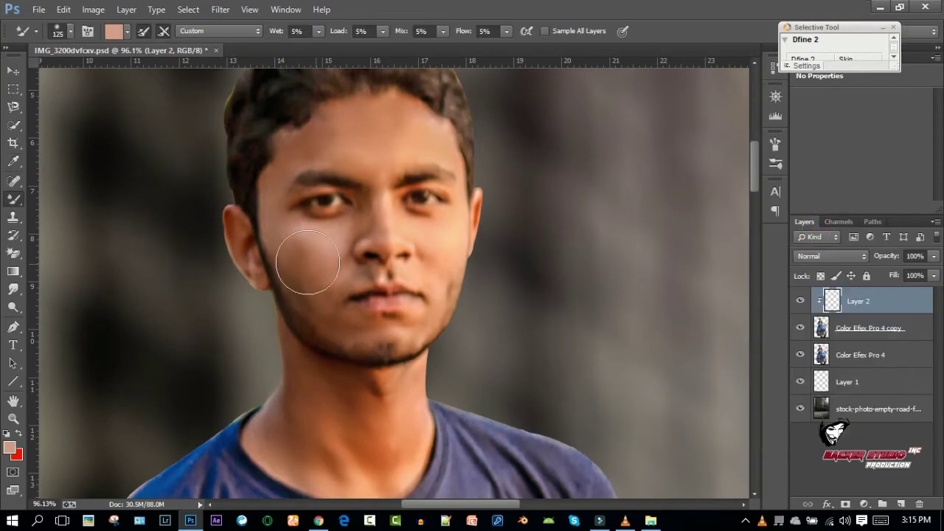
Step: Blend skin tone over both cheeks, left jaw, forehead, chin and under the eyes
{"action": "scroll", "coordinate": [296, 249], "scroll_direction": "up", "scroll_amount": 1}
{"action": "key", "text": "bracketleft"}
{"action": "left_click_drag", "start_coordinate": [314, 301], "coordinate": [272, 222]}
{"action": "left_click_drag", "start_coordinate": [316, 306], "coordinate": [339, 333]}
{"action": "left_click_drag", "start_coordinate": [464, 238], "coordinate": [467, 266]}
{"action": "left_click_drag", "start_coordinate": [375, 116], "coordinate": [375, 151]}
{"action": "scroll", "coordinate": [372, 148], "scroll_direction": "up", "scroll_amount": 1}
{"action": "key", "text": "bracketright"}
{"action": "left_click_drag", "start_coordinate": [335, 357], "coordinate": [337, 372]}
{"action": "left_click_drag", "start_coordinate": [276, 298], "coordinate": [273, 232]}
{"action": "mouse_move", "coordinate": [344, 207]}
{"action": "left_mouse_down"}
{"action": "mouse_move", "coordinate": [436, 214]}
{"action": "mouse_move", "coordinate": [428, 257]}
{"action": "left_mouse_up"}
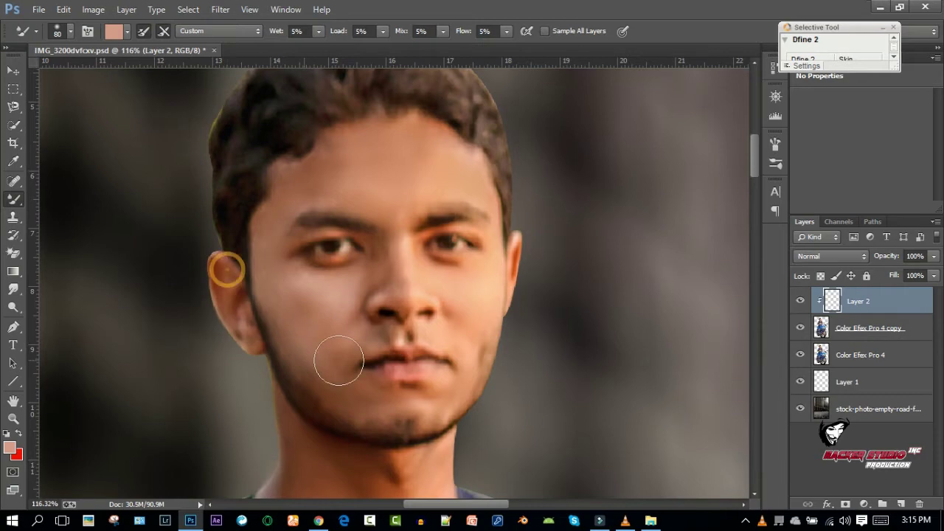
Step: Lower the skin paint layer's opacity to 65%
{"action": "scroll", "coordinate": [508, 328], "scroll_direction": "down", "scroll_amount": 5}
{"action": "left_click", "coordinate": [814, 296]}
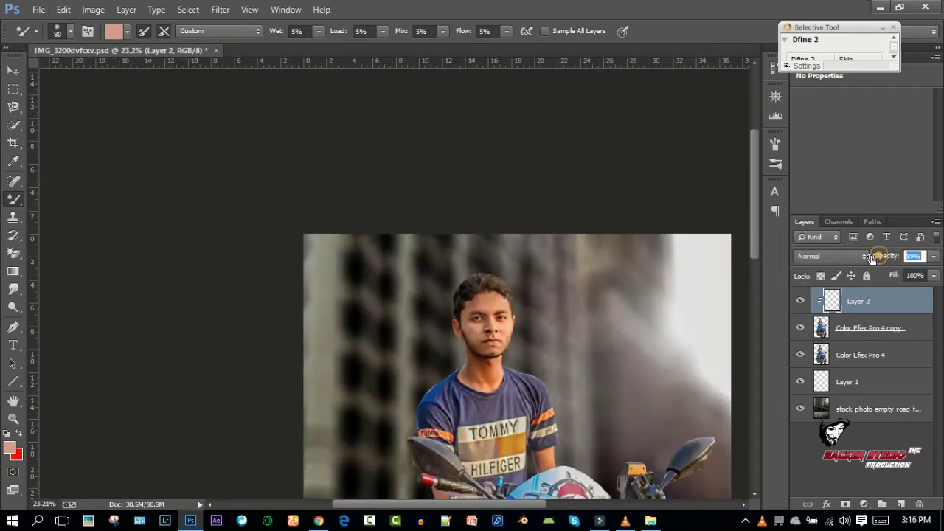
{"action": "scroll", "coordinate": [449, 381], "scroll_direction": "up", "scroll_amount": 2}
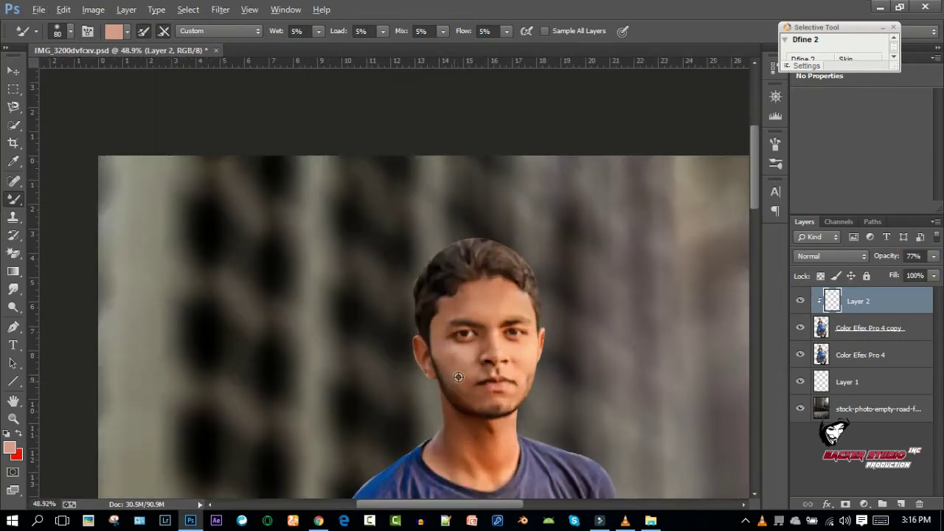
{"action": "scroll", "coordinate": [449, 339], "scroll_direction": "up", "scroll_amount": 1}
{"action": "scroll", "coordinate": [475, 349], "scroll_direction": "down", "scroll_amount": 4}
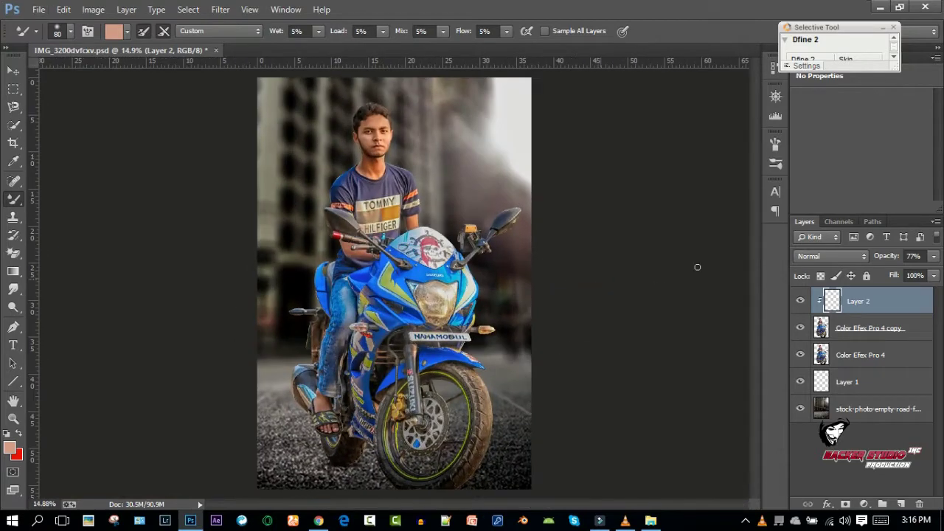
{"action": "scroll", "coordinate": [363, 148], "scroll_direction": "up", "scroll_amount": 5}
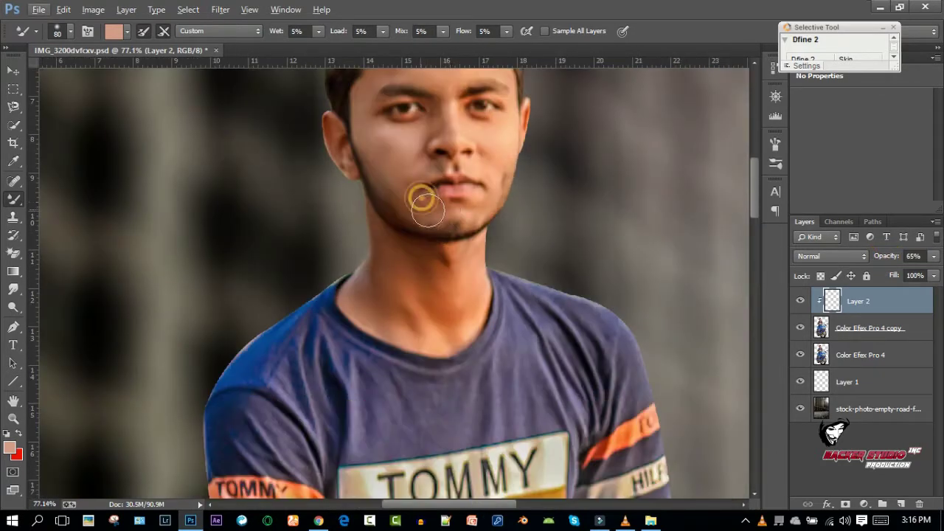
Step: Smooth more skin tone over the cheek, chin and jaw, and select the paint layer
{"action": "mouse_move", "coordinate": [403, 179]}
{"action": "left_mouse_down"}
{"action": "mouse_move", "coordinate": [381, 144]}
{"action": "mouse_move", "coordinate": [416, 196]}
{"action": "mouse_move", "coordinate": [478, 183]}
{"action": "left_mouse_up"}
{"action": "left_click", "coordinate": [377, 232]}
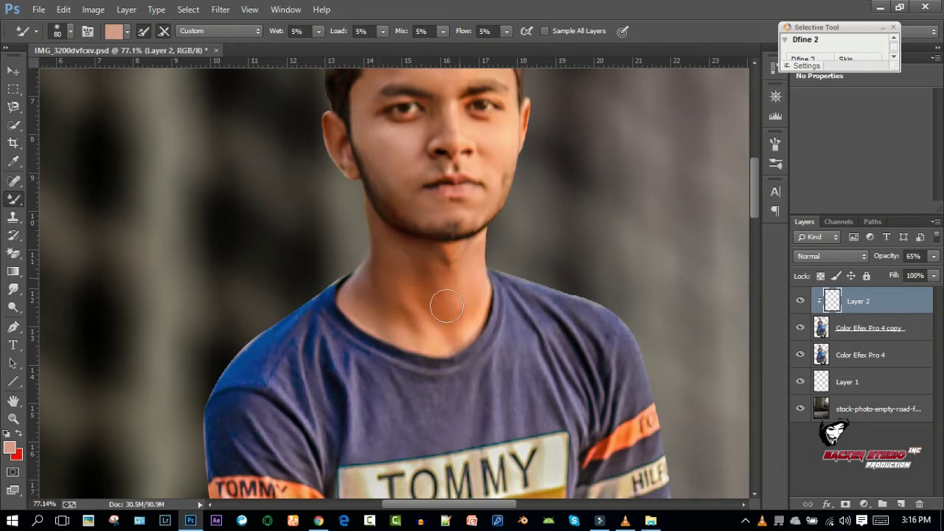
{"action": "scroll", "coordinate": [691, 274], "scroll_direction": "down", "scroll_amount": 4}
{"action": "scroll", "coordinate": [720, 279], "scroll_direction": "down", "scroll_amount": 1}
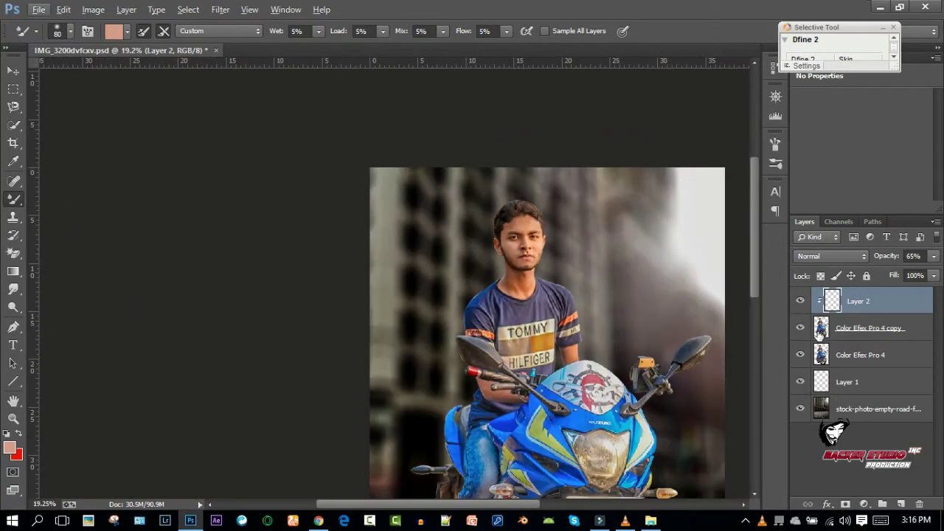
{"action": "scroll", "coordinate": [579, 211], "scroll_direction": "down", "scroll_amount": 1}
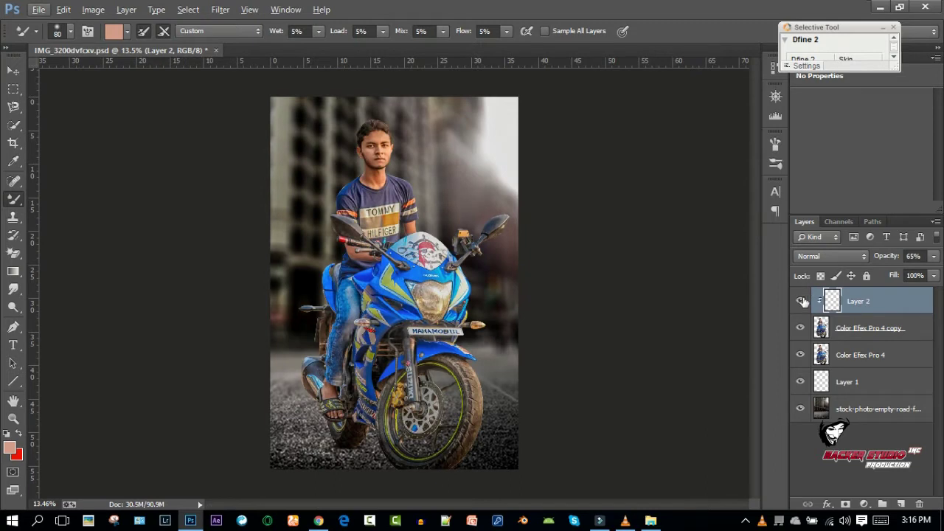
{"action": "left_click", "coordinate": [867, 328], "text": "ctrl"}
Step: Merge the skin paint down, then merge a clipped Selective Color adjustment into Layer 2
{"action": "right_click", "coordinate": [852, 323]}
{"action": "left_click", "coordinate": [719, 450]}
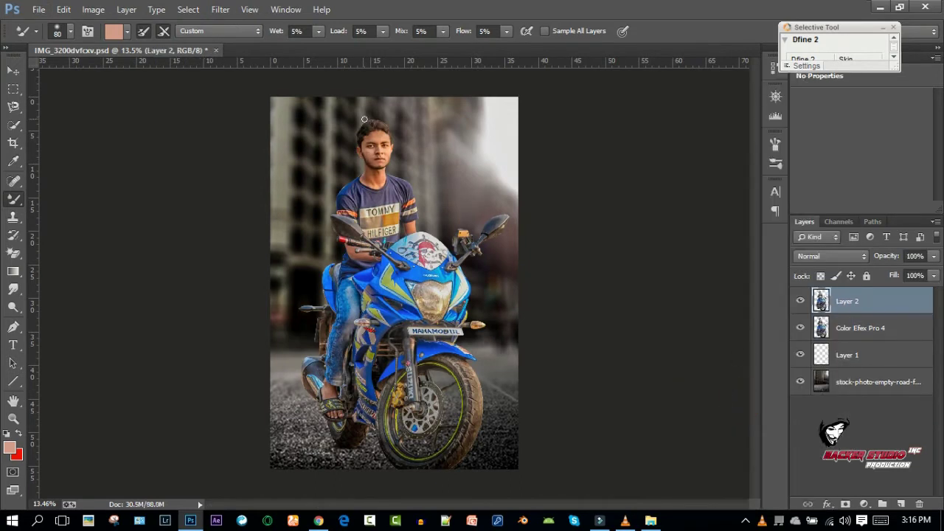
{"action": "left_click", "coordinate": [864, 504]}
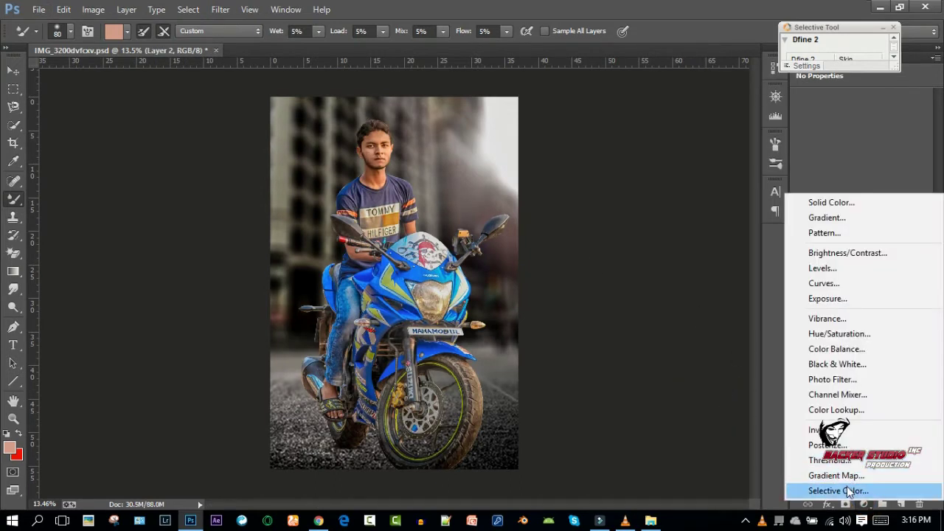
{"action": "left_click", "coordinate": [815, 489]}
{"action": "scroll", "coordinate": [852, 195], "scroll_direction": "down", "scroll_amount": 3}
{"action": "left_click", "coordinate": [882, 309], "text": "alt"}
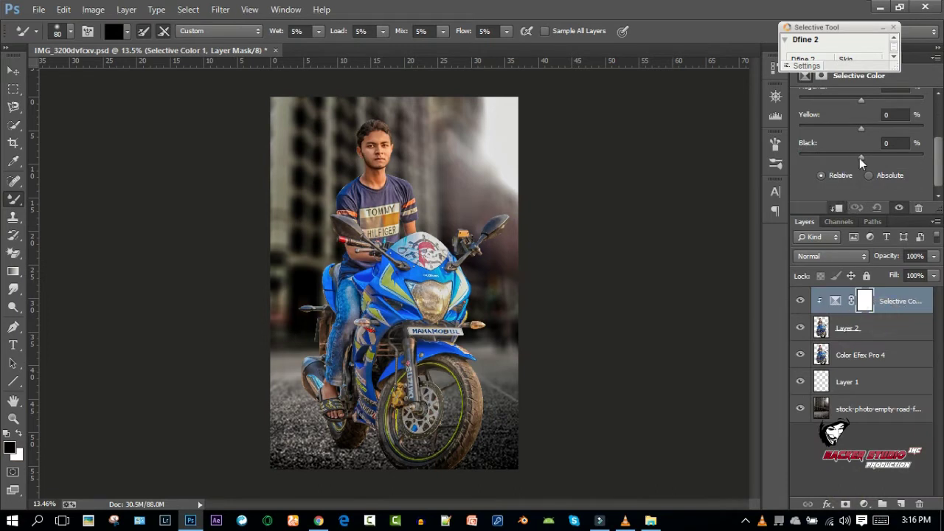
{"action": "left_click", "coordinate": [873, 326]}
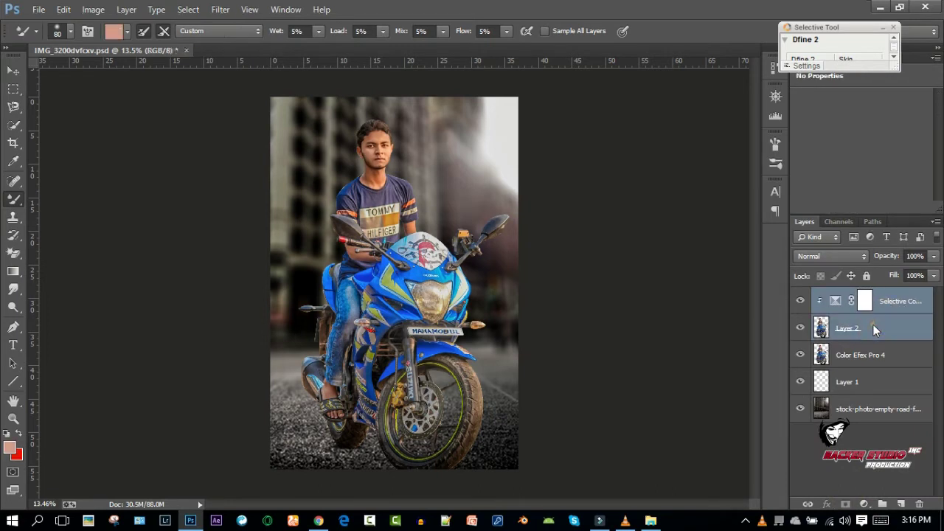
{"action": "key", "text": "ctrl+e"}
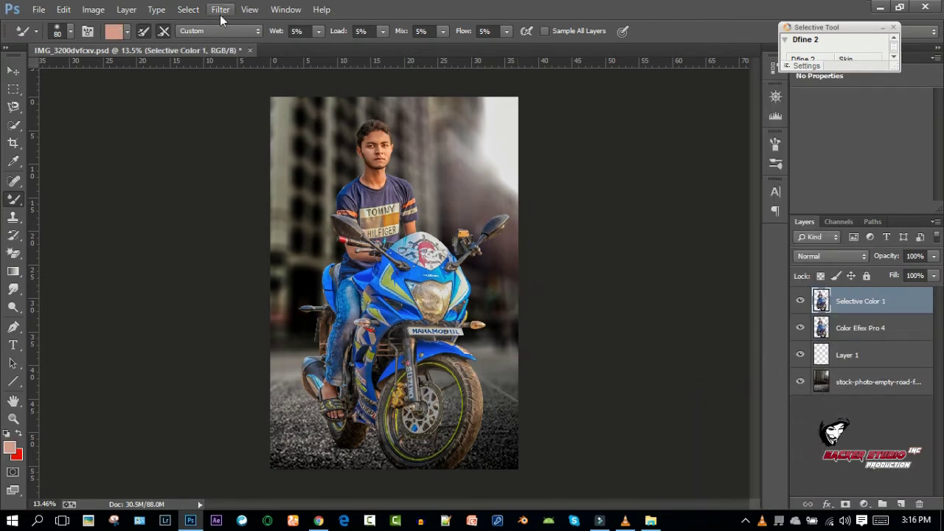
Step: Grade the rider layer in Camera Raw with Contrast +32 and Clarity +27
{"action": "left_click", "coordinate": [221, 9]}
{"action": "left_click", "coordinate": [243, 91]}
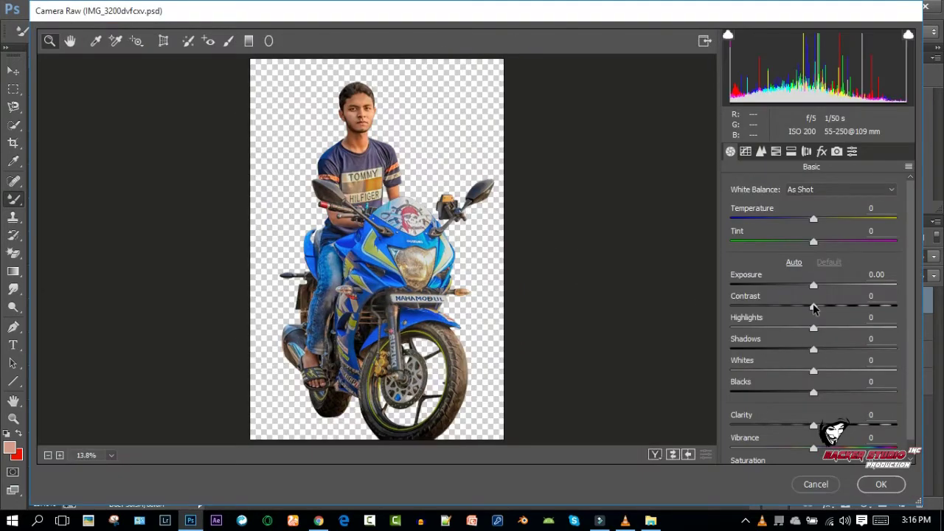
{"action": "left_click_drag", "start_coordinate": [814, 307], "coordinate": [839, 306]}
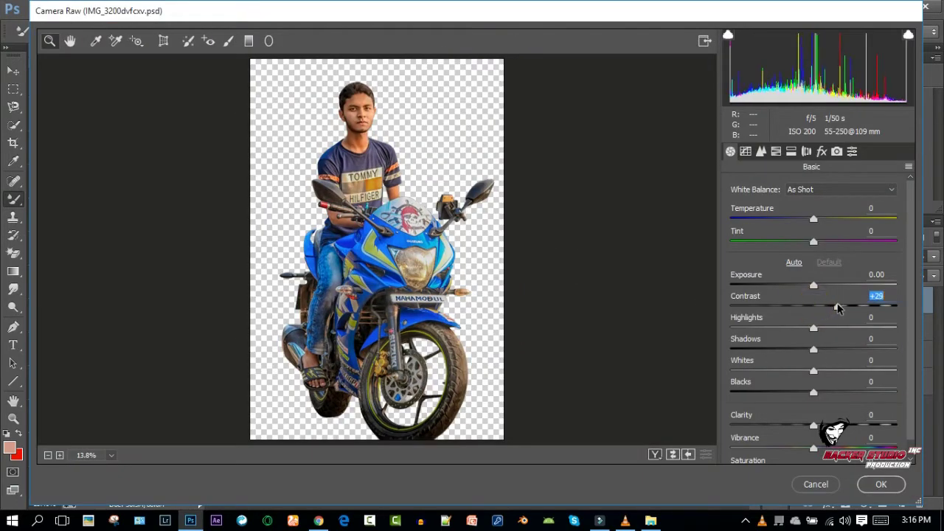
{"action": "left_click_drag", "start_coordinate": [814, 426], "coordinate": [824, 426]}
{"action": "key", "text": "Up"}
{"action": "key", "text": "Up"}
{"action": "key", "text": "Up"}
{"action": "key", "text": "Up"}
{"action": "key", "text": "Up"}
{"action": "key", "text": "Up"}
{"action": "key", "text": "Up"}
{"action": "key", "text": "Up"}
{"action": "key", "text": "Up"}
{"action": "key", "text": "Up"}
{"action": "key", "text": "Up"}
{"action": "key", "text": "Up"}
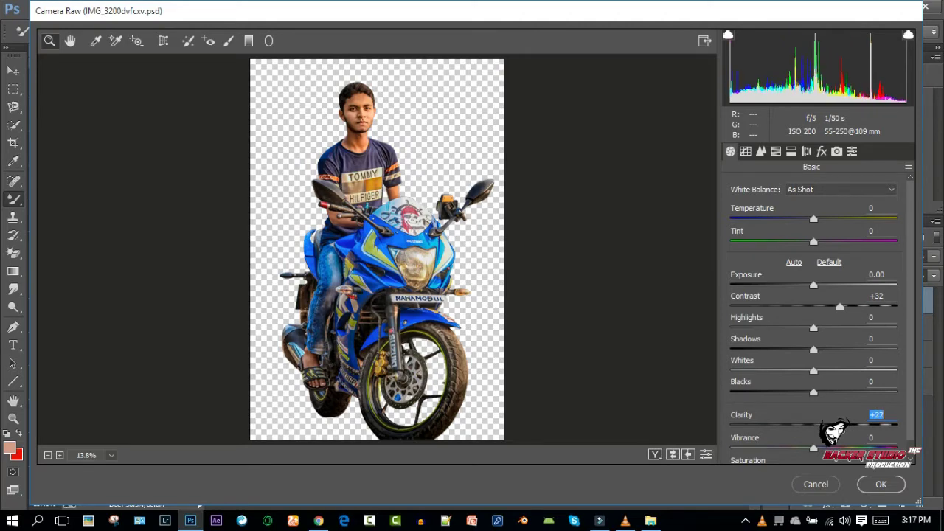
{"action": "key", "text": "Down"}
{"action": "key", "text": "Down"}
{"action": "key", "text": "Down"}
{"action": "left_click", "coordinate": [871, 487]}
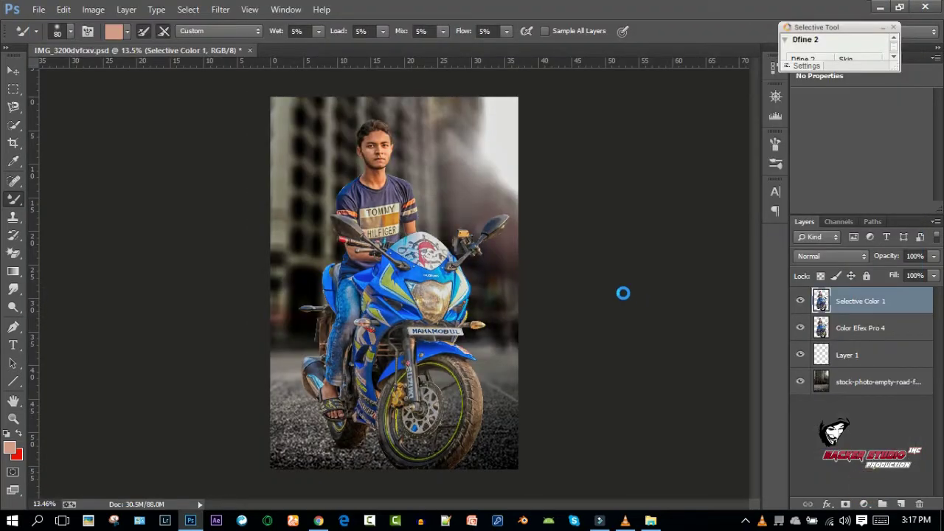
Step: Merge Color Efex Pro 4 into Selective Color 1 and duplicate it as Selective Color 1 copy
{"action": "left_click", "coordinate": [859, 330], "text": "shift"}
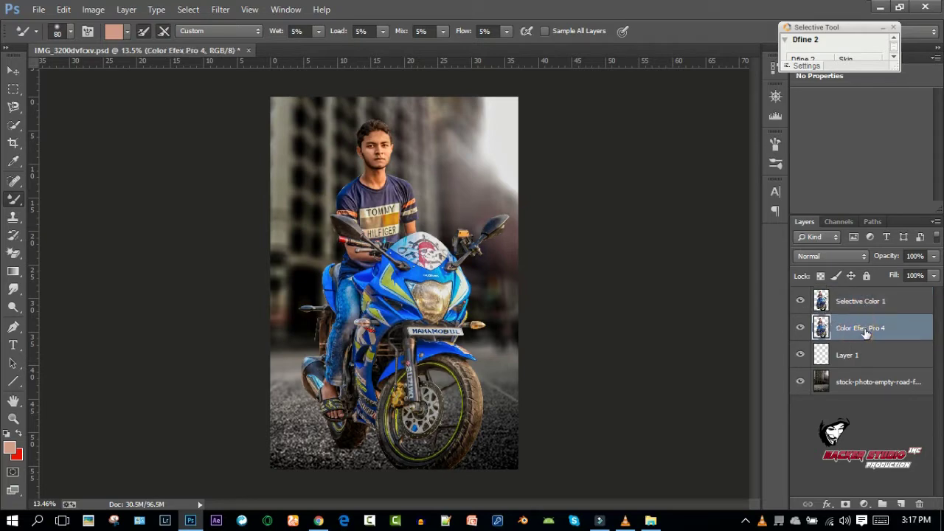
{"action": "key", "text": "ctrl+e"}
{"action": "double_click", "coordinate": [861, 301]}
{"action": "key", "text": "Return"}
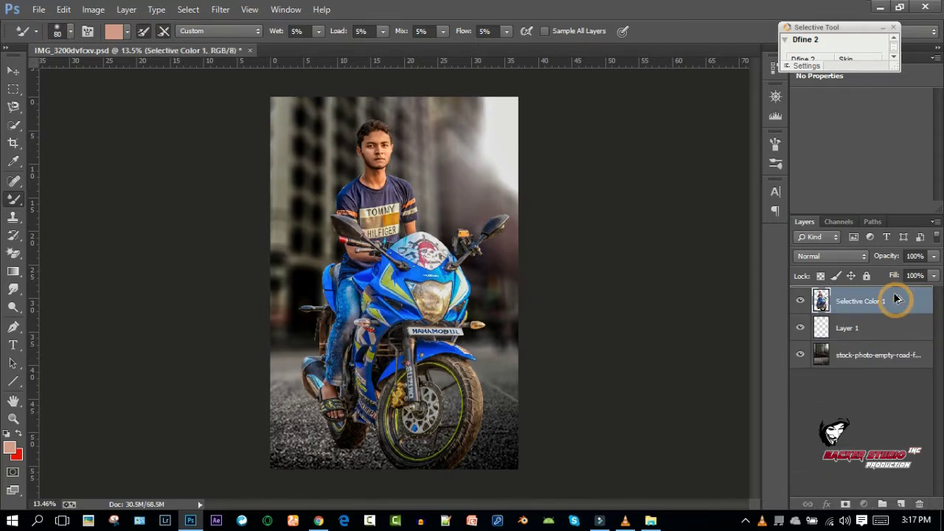
{"action": "key", "text": "ctrl+j"}
{"action": "scroll", "coordinate": [421, 89], "scroll_direction": "up", "scroll_amount": 3}
{"action": "scroll", "coordinate": [385, 139], "scroll_direction": "up", "scroll_amount": 4}
Step: Set up the Smudge tool with the 27 px scattered brush tip and strength 57%
{"action": "left_click", "coordinate": [13, 292]}
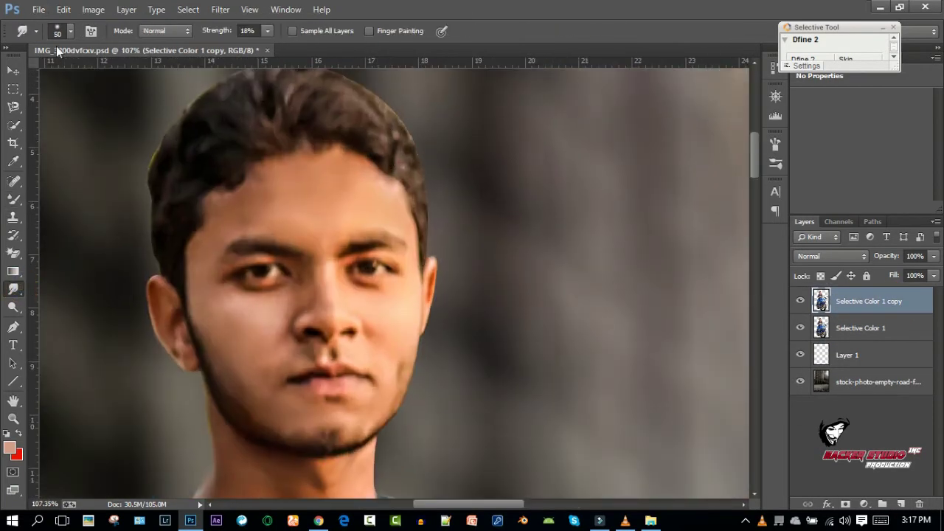
{"action": "left_click", "coordinate": [36, 31]}
{"action": "left_click", "coordinate": [69, 179]}
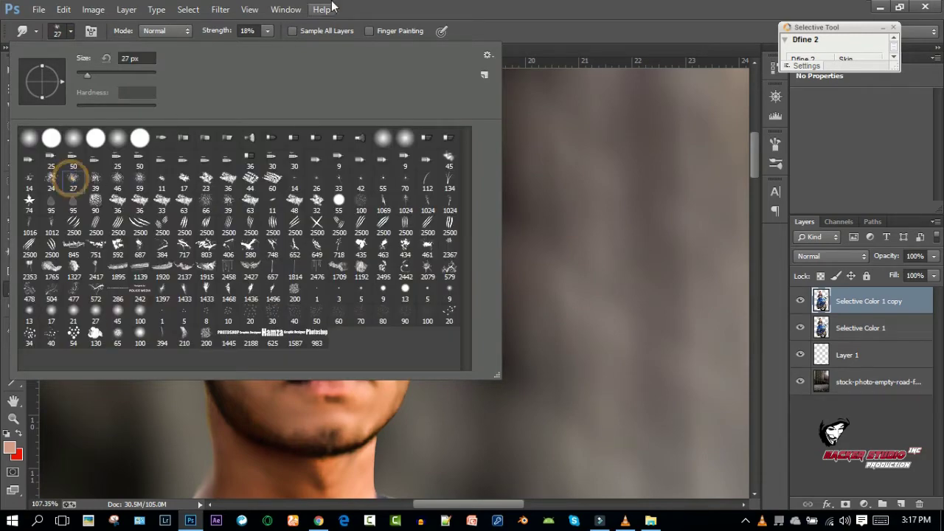
{"action": "left_click", "coordinate": [189, 9]}
{"action": "left_click", "coordinate": [88, 9]}
{"action": "left_click", "coordinate": [528, 6]}
{"action": "left_click_drag", "start_coordinate": [211, 34], "coordinate": [228, 35]}
{"action": "type", "text": "57"}
{"action": "scroll", "coordinate": [147, 126], "scroll_direction": "up", "scroll_amount": 2}
{"action": "scroll", "coordinate": [148, 126], "scroll_direction": "up", "scroll_amount": 2}
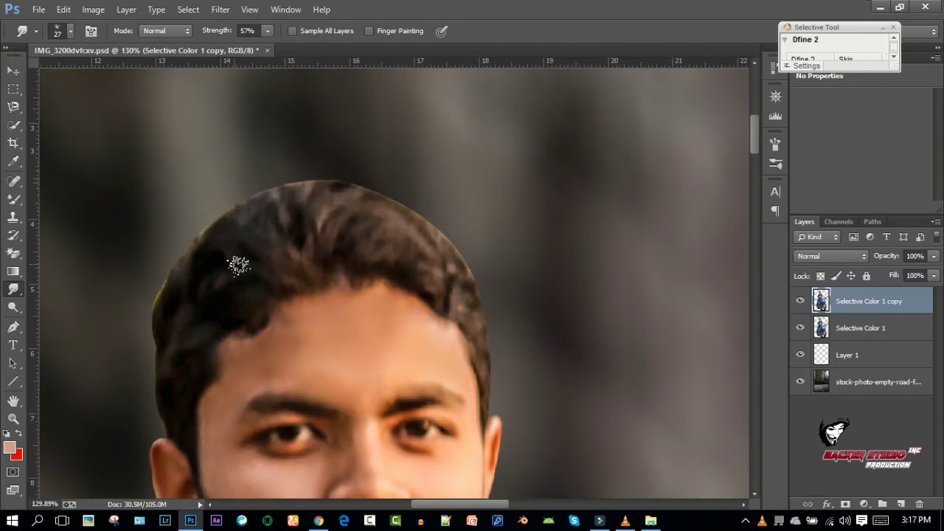
Step: Smudge the left hair tufts upward, then at 65% strength pull right-side strands up
{"action": "left_click_drag", "start_coordinate": [172, 278], "coordinate": [211, 190]}
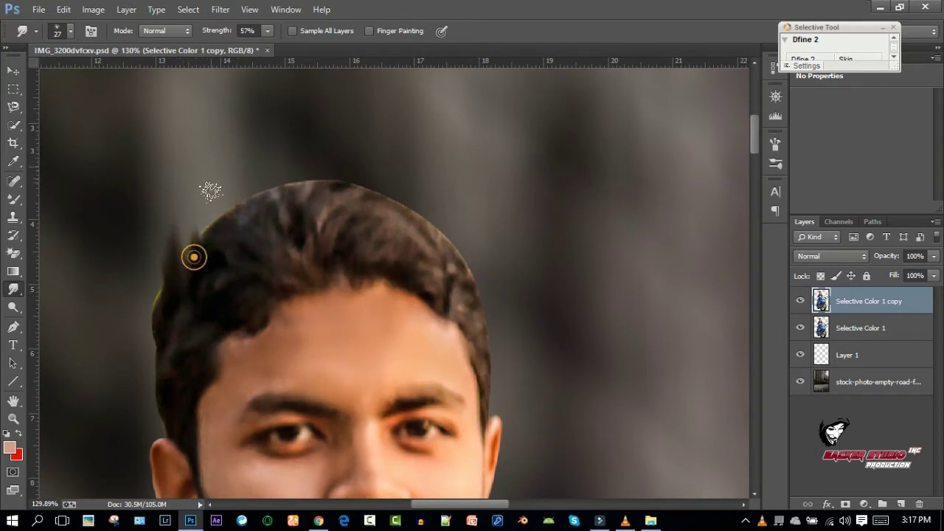
{"action": "left_click_drag", "start_coordinate": [177, 270], "coordinate": [196, 193]}
{"action": "left_click_drag", "start_coordinate": [180, 280], "coordinate": [211, 205]}
{"action": "left_click_drag", "start_coordinate": [206, 295], "coordinate": [222, 249]}
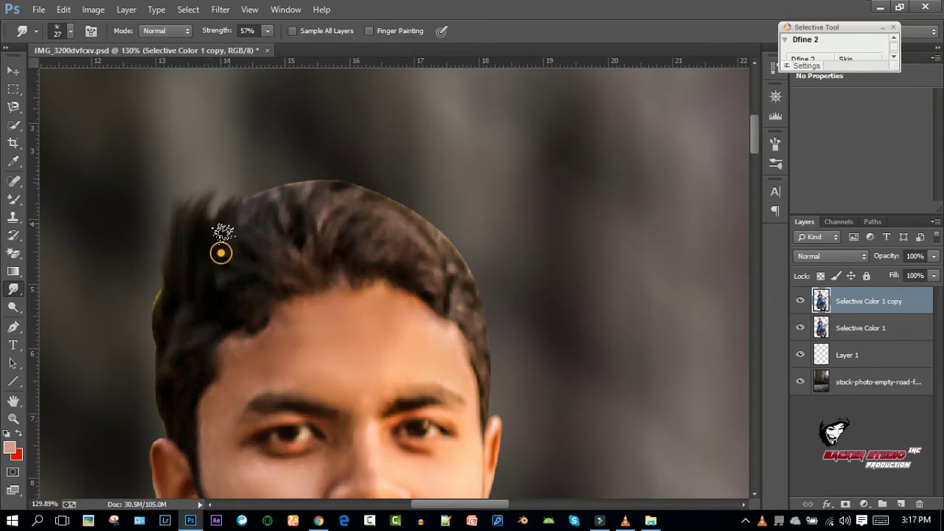
{"action": "key", "text": "6"}
{"action": "key", "text": "5"}
{"action": "mouse_move", "coordinate": [449, 253]}
{"action": "left_mouse_down"}
{"action": "mouse_move", "coordinate": [428, 193]}
{"action": "mouse_move", "coordinate": [411, 223]}
{"action": "mouse_move", "coordinate": [392, 175]}
{"action": "left_mouse_up"}
{"action": "mouse_move", "coordinate": [401, 232]}
{"action": "left_mouse_down"}
{"action": "mouse_move", "coordinate": [392, 217]}
{"action": "mouse_move", "coordinate": [422, 200]}
{"action": "left_mouse_up"}
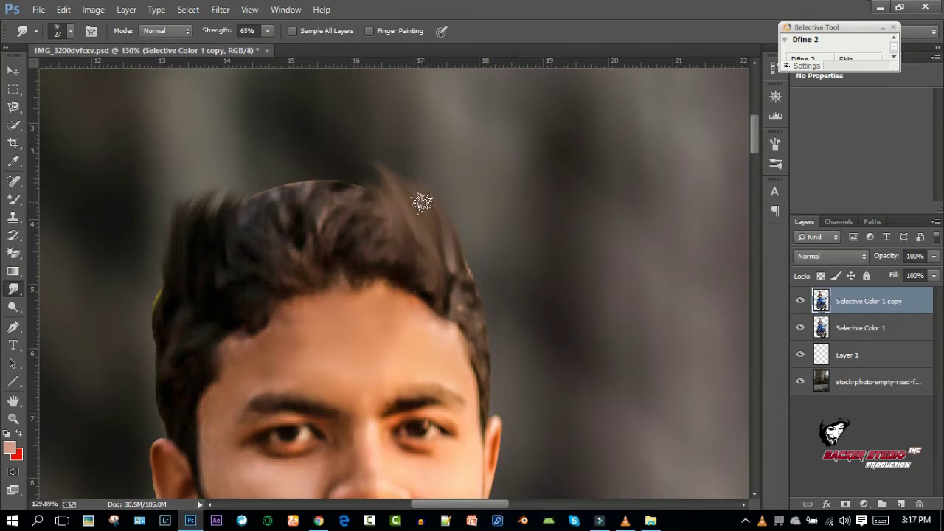
{"action": "left_click_drag", "start_coordinate": [421, 284], "coordinate": [358, 200]}
Step: Pull the top-of-head hair into spiky strands and smooth the top-right hair edge
{"action": "left_click_drag", "start_coordinate": [234, 298], "coordinate": [238, 274]}
{"action": "left_click_drag", "start_coordinate": [206, 224], "coordinate": [220, 193]}
{"action": "left_click_drag", "start_coordinate": [246, 257], "coordinate": [228, 226]}
{"action": "mouse_move", "coordinate": [337, 247]}
{"action": "left_mouse_down"}
{"action": "mouse_move", "coordinate": [362, 192]}
{"action": "mouse_move", "coordinate": [276, 205]}
{"action": "mouse_move", "coordinate": [315, 173]}
{"action": "left_mouse_up"}
{"action": "left_click_drag", "start_coordinate": [301, 207], "coordinate": [312, 175]}
{"action": "left_click_drag", "start_coordinate": [244, 246], "coordinate": [268, 167]}
{"action": "mouse_move", "coordinate": [233, 193]}
{"action": "left_mouse_down"}
{"action": "mouse_move", "coordinate": [259, 146]}
{"action": "mouse_move", "coordinate": [269, 147]}
{"action": "left_mouse_up"}
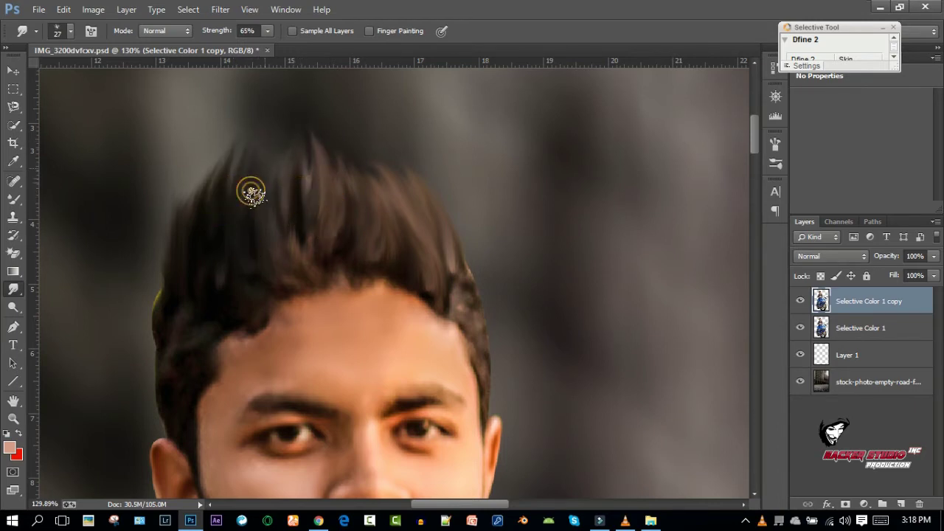
{"action": "left_click_drag", "start_coordinate": [362, 181], "coordinate": [354, 186]}
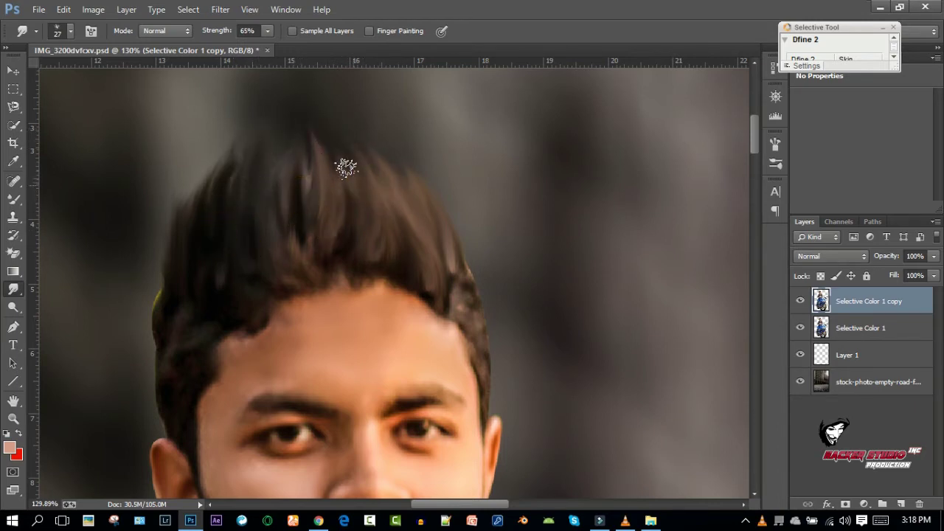
{"action": "left_click_drag", "start_coordinate": [418, 194], "coordinate": [441, 219]}
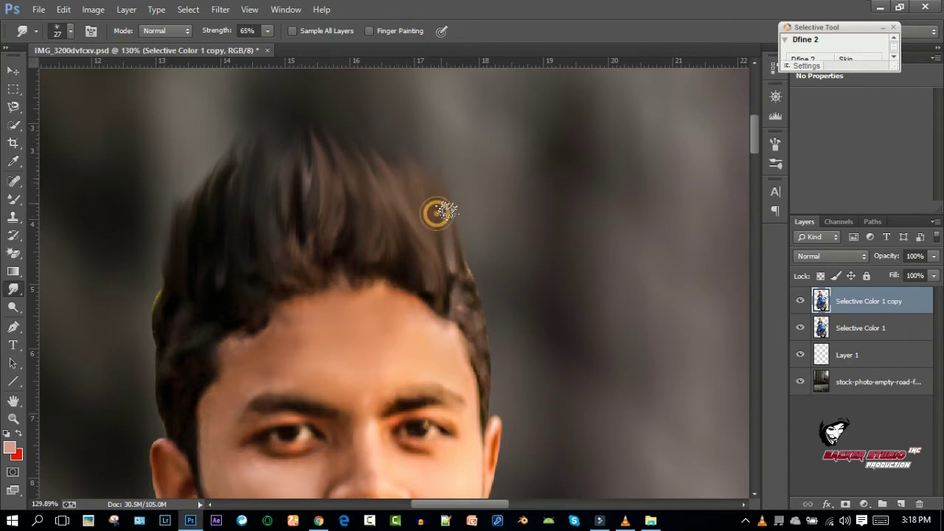
{"action": "scroll", "coordinate": [418, 180], "scroll_direction": "down", "scroll_amount": 5}
{"action": "left_click", "coordinate": [68, 31]}
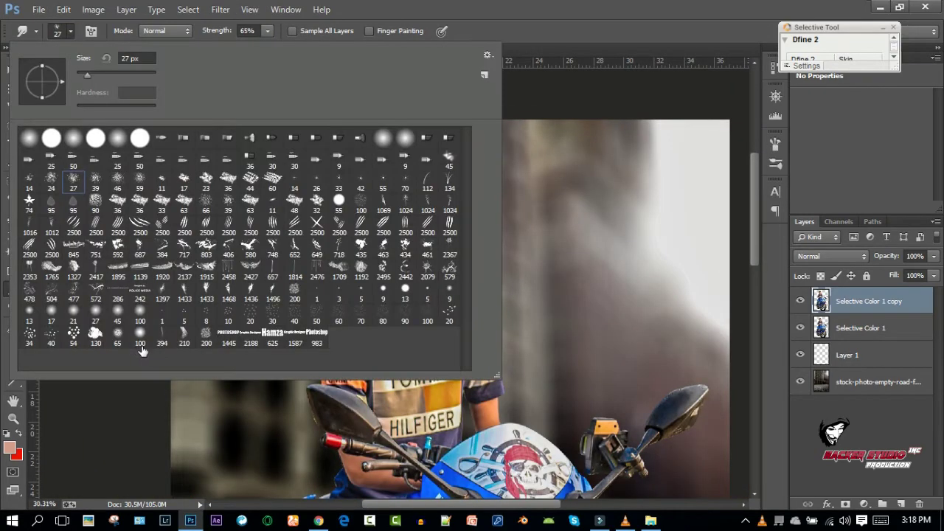
Step: Lower the smudge strength and pull new strands up along the left and right hair
{"action": "left_click_drag", "start_coordinate": [218, 30], "coordinate": [215, 30]}
{"action": "scroll", "coordinate": [400, 211], "scroll_direction": "up", "scroll_amount": 3}
{"action": "scroll", "coordinate": [363, 273], "scroll_direction": "up", "scroll_amount": 2}
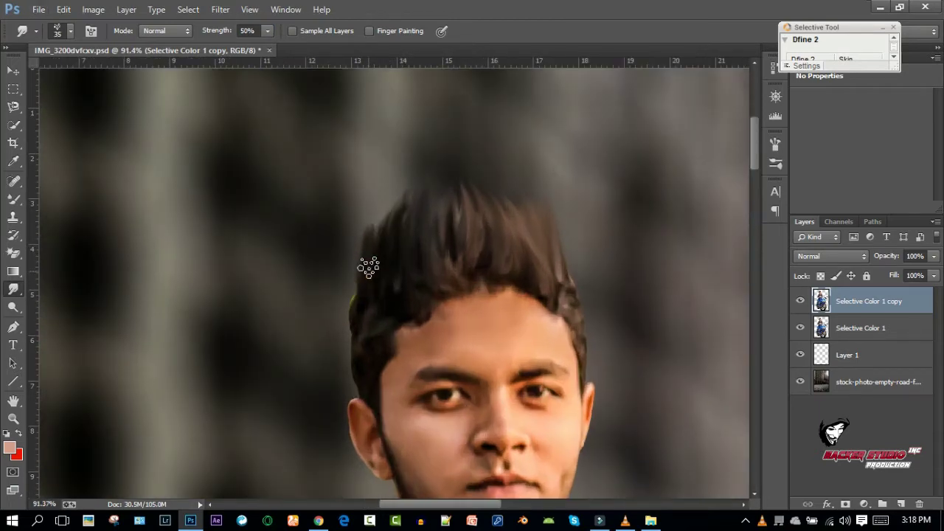
{"action": "scroll", "coordinate": [365, 251], "scroll_direction": "up", "scroll_amount": 1}
{"action": "left_click_drag", "start_coordinate": [363, 268], "coordinate": [369, 210]}
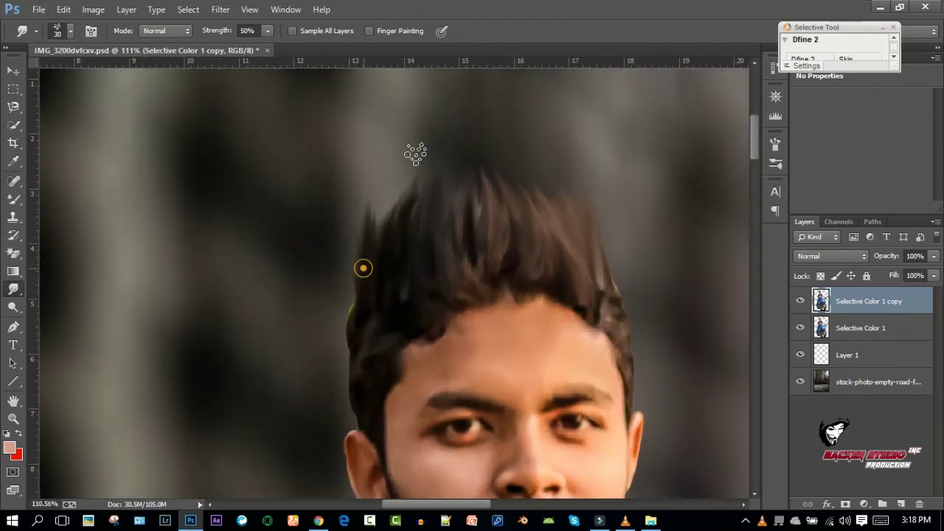
{"action": "left_click_drag", "start_coordinate": [355, 279], "coordinate": [419, 192]}
{"action": "left_click_drag", "start_coordinate": [373, 251], "coordinate": [416, 170]}
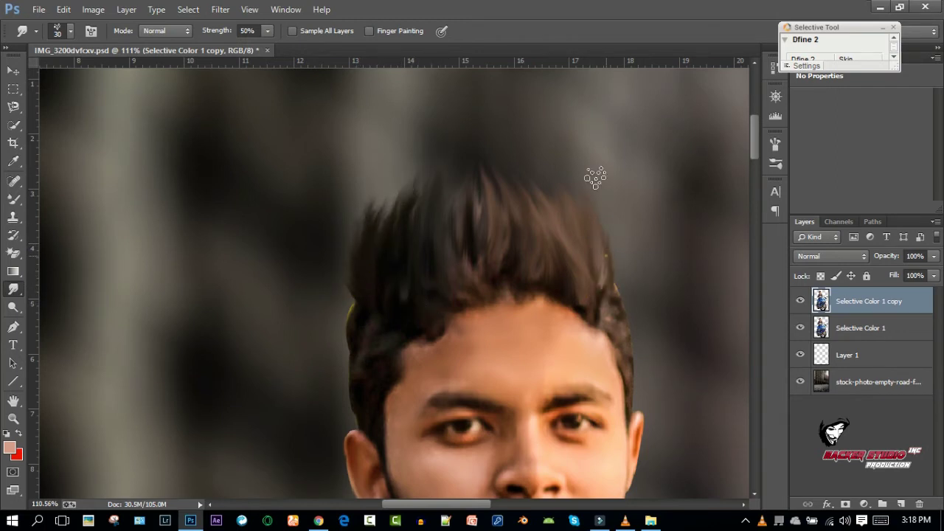
{"action": "left_click_drag", "start_coordinate": [452, 229], "coordinate": [462, 212]}
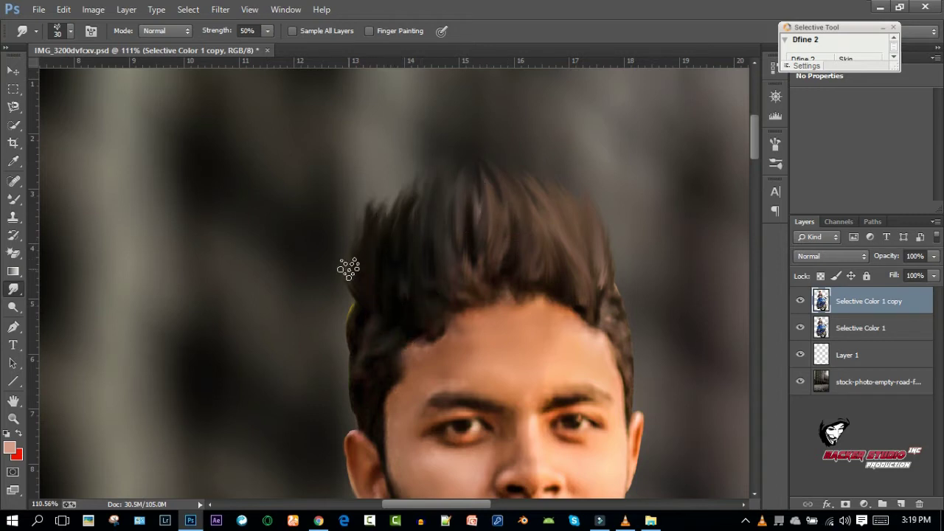
Step: Smudge the hair edges outward and softer, darken upper-right strands, and enlarge the brush
{"action": "scroll", "coordinate": [348, 269], "scroll_direction": "up", "scroll_amount": 2}
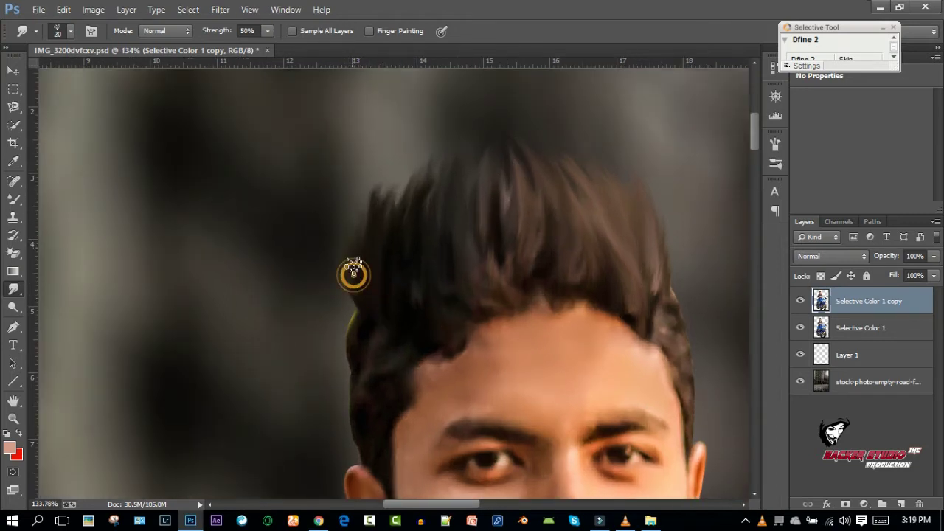
{"action": "mouse_move", "coordinate": [357, 243]}
{"action": "left_mouse_down"}
{"action": "mouse_move", "coordinate": [343, 260]}
{"action": "mouse_move", "coordinate": [377, 186]}
{"action": "mouse_move", "coordinate": [363, 143]}
{"action": "left_mouse_up"}
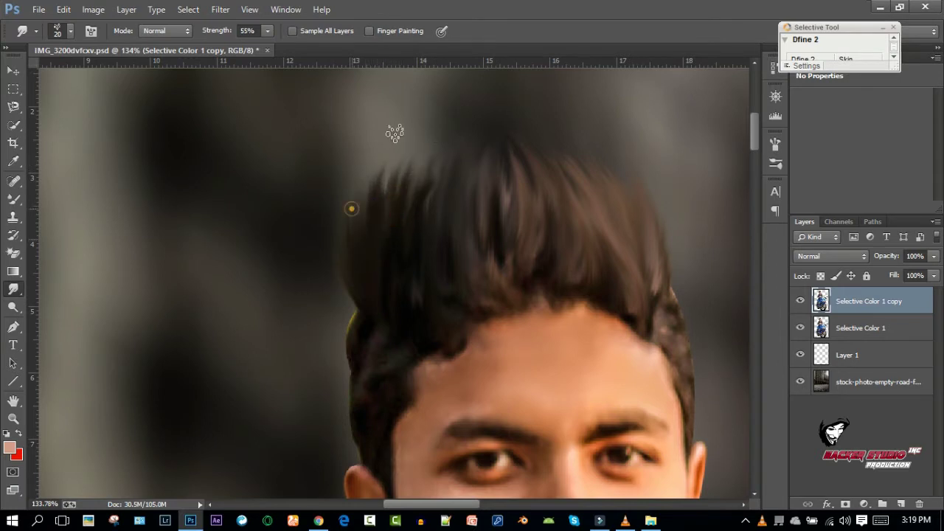
{"action": "left_click_drag", "start_coordinate": [617, 192], "coordinate": [601, 180]}
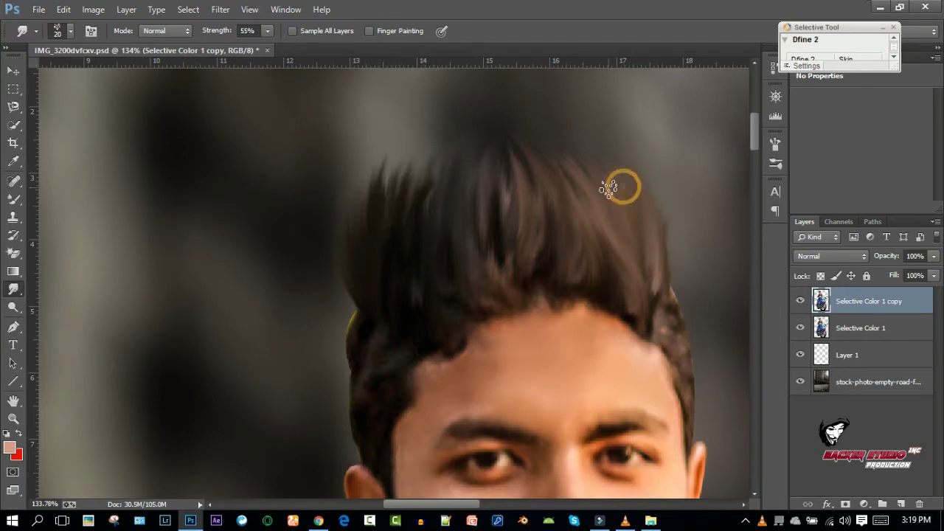
{"action": "mouse_move", "coordinate": [688, 344]}
{"action": "left_mouse_down"}
{"action": "mouse_move", "coordinate": [696, 390]}
{"action": "mouse_move", "coordinate": [697, 365]}
{"action": "left_mouse_up"}
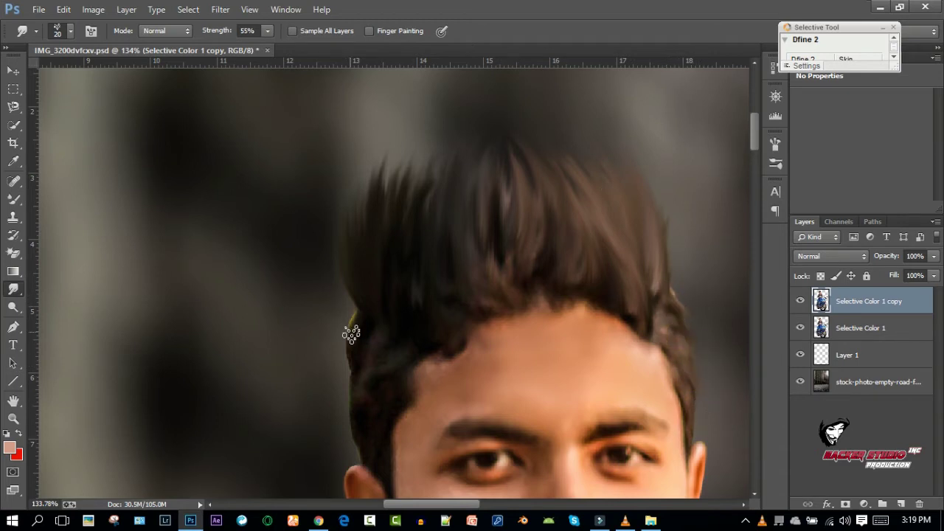
{"action": "mouse_move", "coordinate": [347, 325]}
{"action": "left_mouse_down"}
{"action": "mouse_move", "coordinate": [333, 375]}
{"action": "mouse_move", "coordinate": [343, 402]}
{"action": "left_mouse_up"}
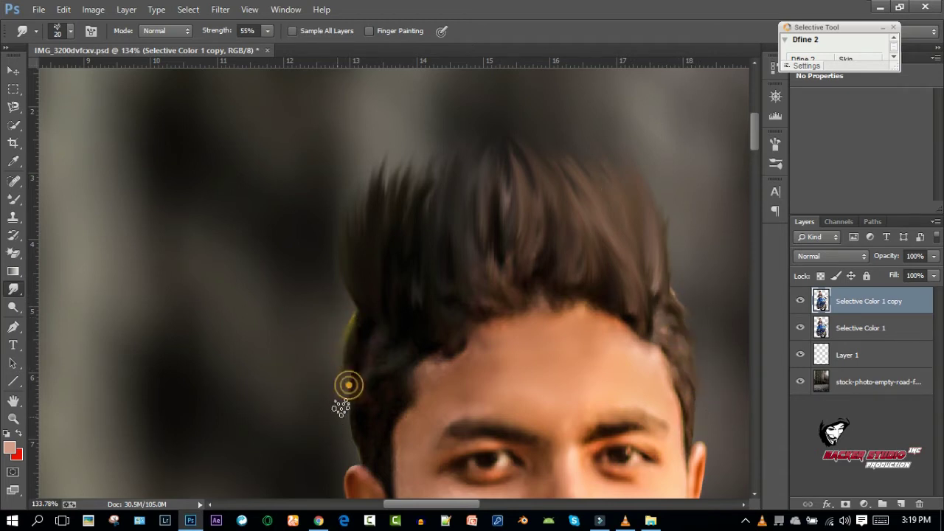
{"action": "left_click_drag", "start_coordinate": [377, 251], "coordinate": [436, 174]}
{"action": "left_click_drag", "start_coordinate": [506, 192], "coordinate": [502, 155]}
{"action": "key", "text": "bracketright"}
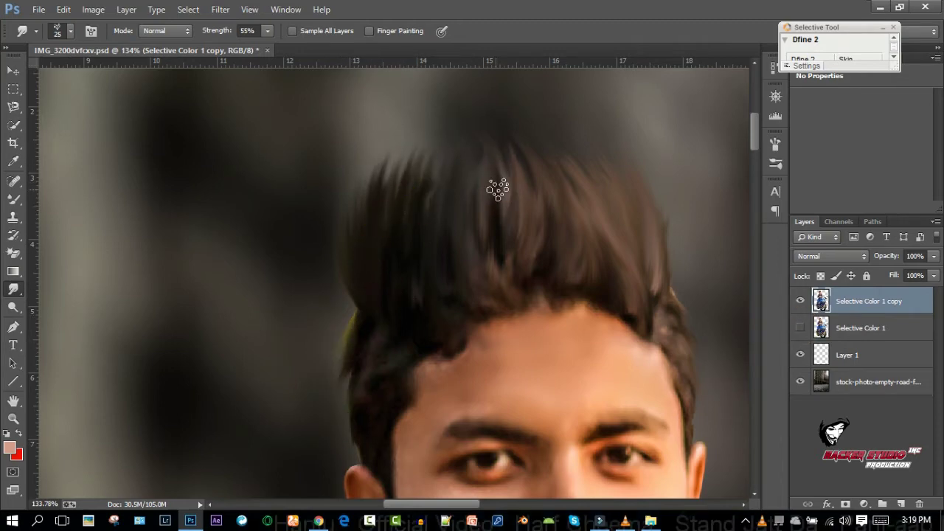
Step: Soften the right edge of the rider's hair with the smudge brush
{"action": "scroll", "coordinate": [500, 194], "scroll_direction": "down", "scroll_amount": 5}
{"action": "scroll", "coordinate": [537, 200], "scroll_direction": "up", "scroll_amount": 2}
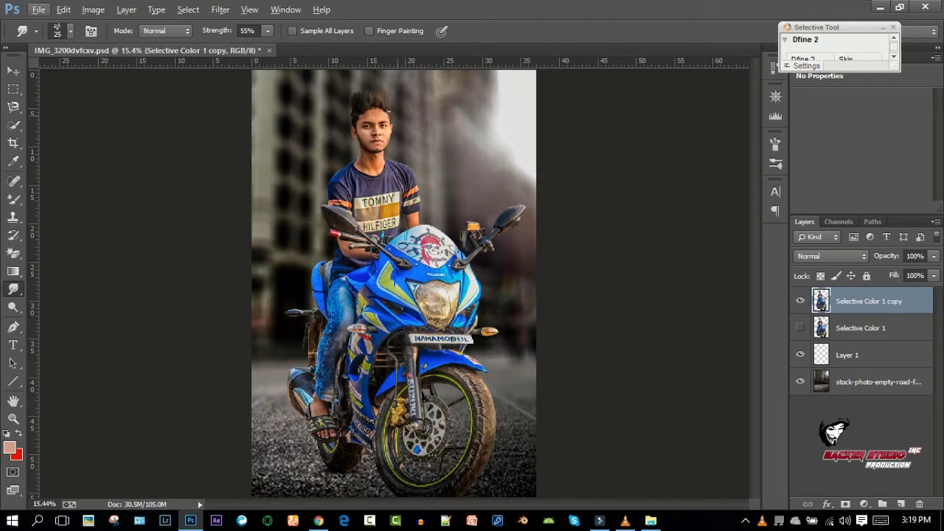
{"action": "scroll", "coordinate": [364, 86], "scroll_direction": "up", "scroll_amount": 3}
{"action": "scroll", "coordinate": [492, 131], "scroll_direction": "up", "scroll_amount": 2}
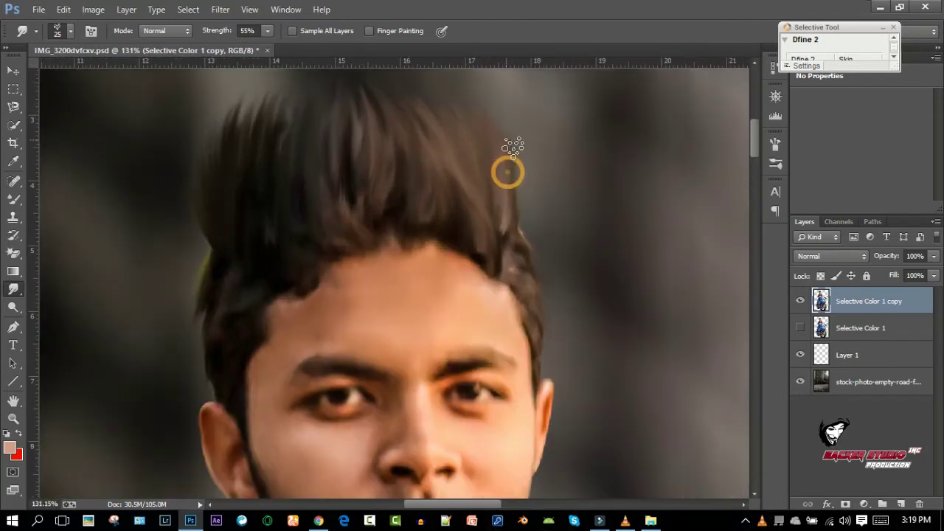
{"action": "left_click_drag", "start_coordinate": [519, 164], "coordinate": [443, 239]}
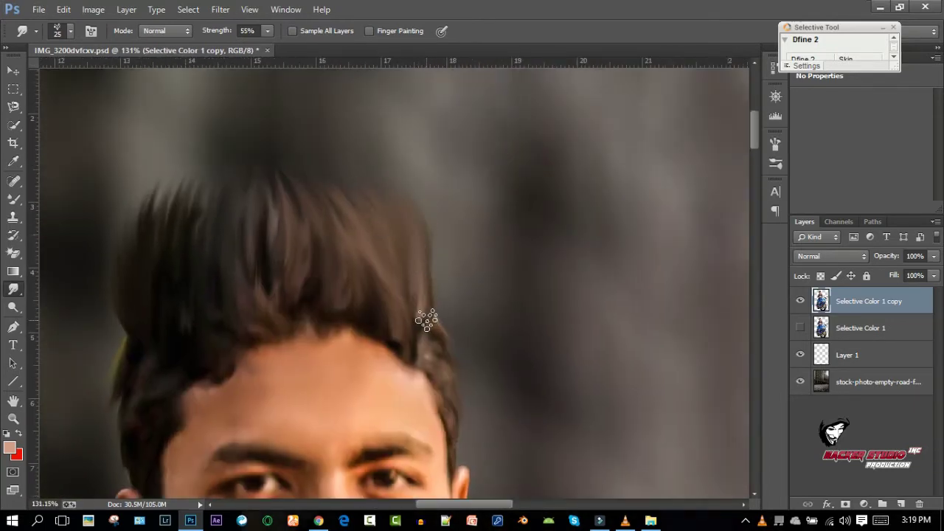
{"action": "mouse_move", "coordinate": [432, 290]}
{"action": "left_mouse_down"}
{"action": "mouse_move", "coordinate": [425, 261]}
{"action": "mouse_move", "coordinate": [438, 204]}
{"action": "left_mouse_up"}
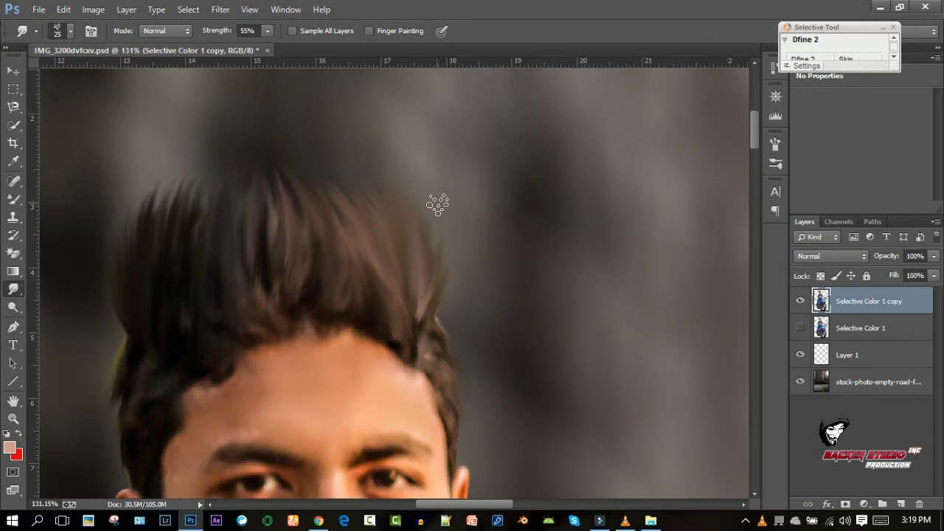
{"action": "left_click_drag", "start_coordinate": [436, 255], "coordinate": [436, 238]}
Step: Adjust the brush options and smudge the hairline softly into the forehead
{"action": "scroll", "coordinate": [438, 211], "scroll_direction": "down", "scroll_amount": 5}
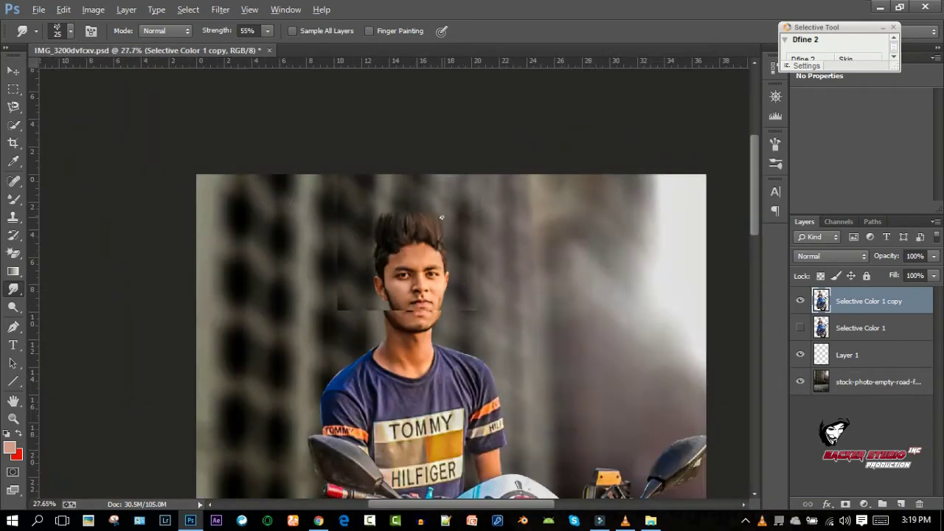
{"action": "scroll", "coordinate": [440, 214], "scroll_direction": "down", "scroll_amount": 2}
{"action": "scroll", "coordinate": [441, 218], "scroll_direction": "down", "scroll_amount": 2}
{"action": "scroll", "coordinate": [407, 99], "scroll_direction": "up", "scroll_amount": 3}
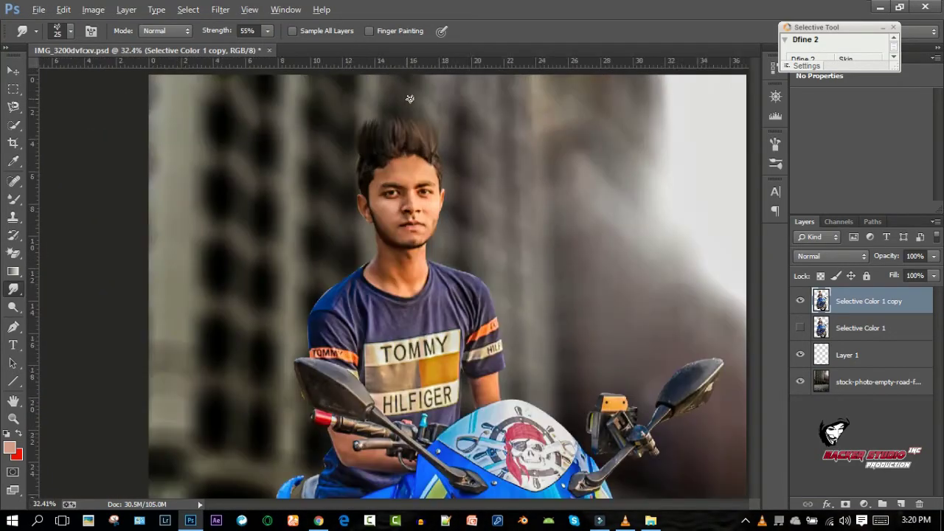
{"action": "scroll", "coordinate": [289, 206], "scroll_direction": "up", "scroll_amount": 3}
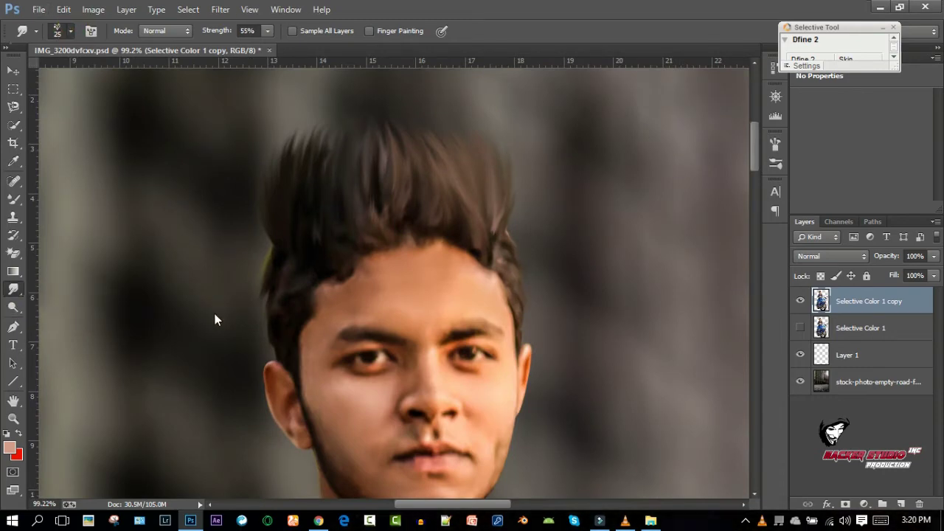
{"action": "left_click", "coordinate": [57, 30]}
{"action": "left_click", "coordinate": [493, 6]}
{"action": "scroll", "coordinate": [352, 268], "scroll_direction": "up", "scroll_amount": 1}
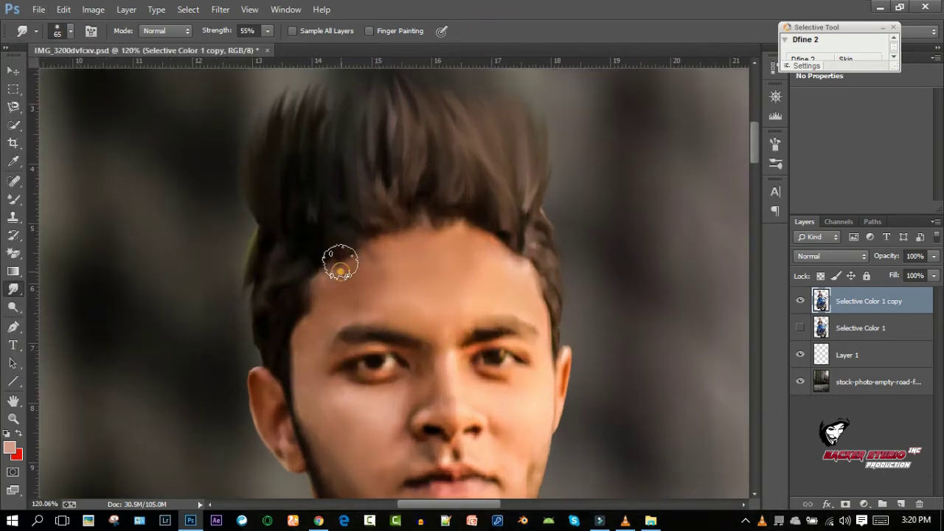
{"action": "left_click_drag", "start_coordinate": [365, 260], "coordinate": [347, 274]}
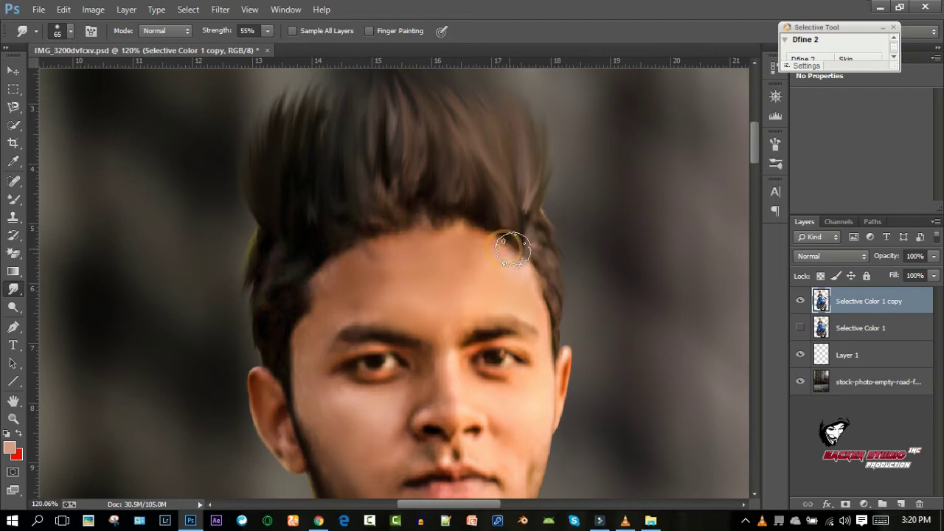
{"action": "left_click_drag", "start_coordinate": [495, 245], "coordinate": [515, 252]}
{"action": "left_click_drag", "start_coordinate": [369, 253], "coordinate": [362, 251]}
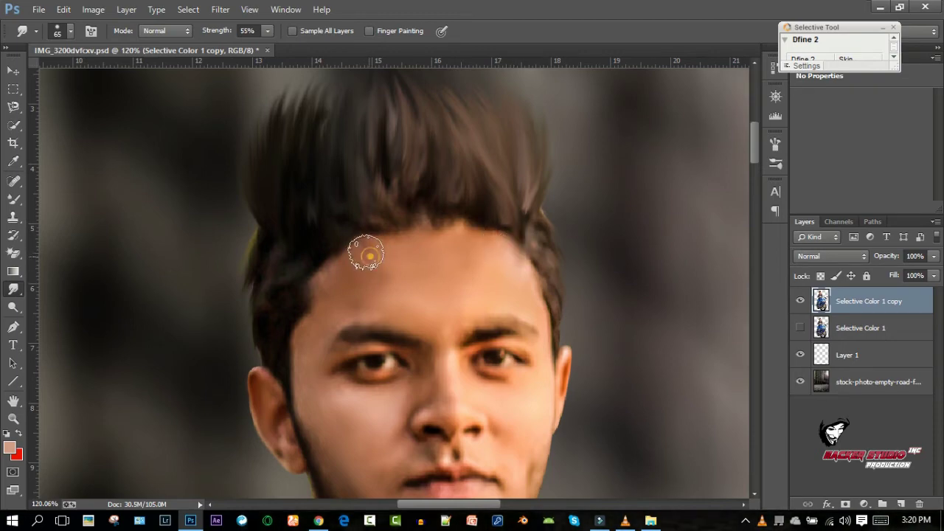
Step: Add a new empty Layer 2 at the top of the layer stack
{"action": "scroll", "coordinate": [431, 316], "scroll_direction": "down", "scroll_amount": 3}
{"action": "scroll", "coordinate": [441, 316], "scroll_direction": "down", "scroll_amount": 2}
{"action": "scroll", "coordinate": [441, 316], "scroll_direction": "down", "scroll_amount": 2}
{"action": "scroll", "coordinate": [516, 321], "scroll_direction": "down", "scroll_amount": 1}
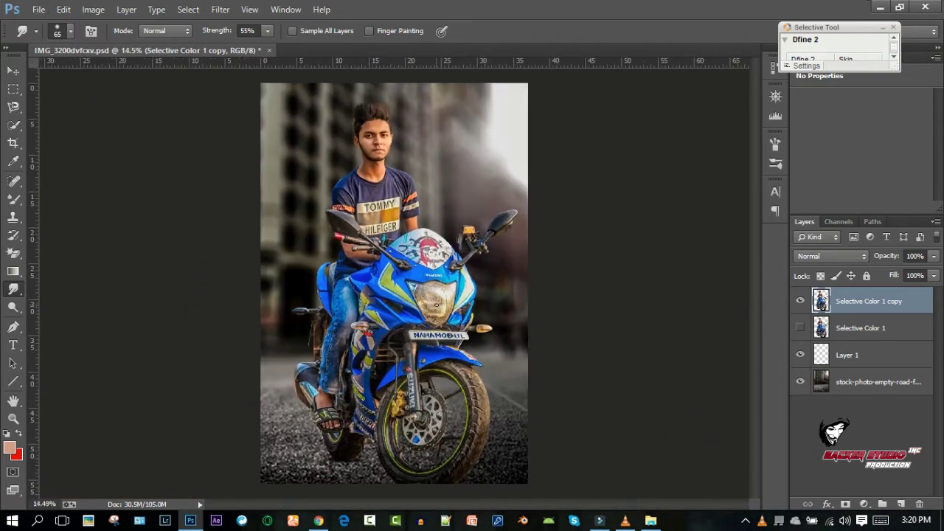
{"action": "left_click", "coordinate": [901, 504]}
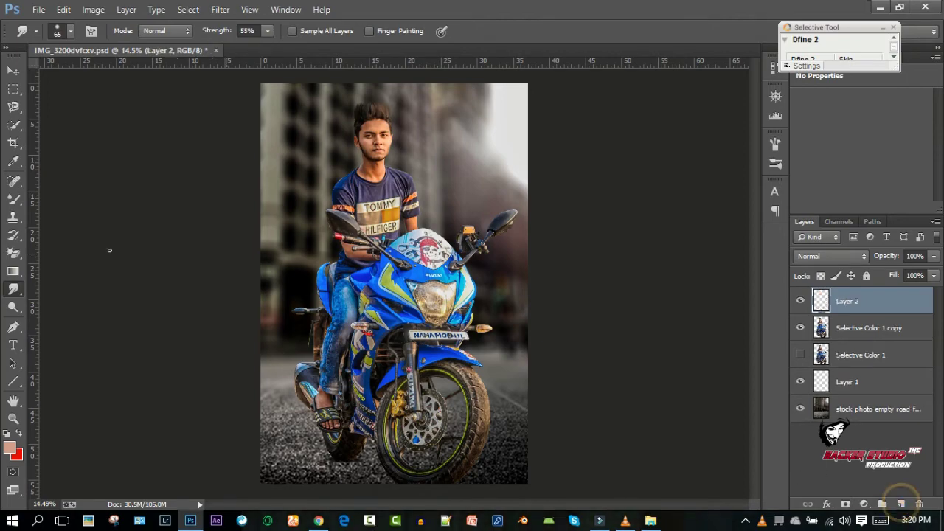
Step: Merge the Selective Color 1 copy layer down into Layer 2
{"action": "left_click", "coordinate": [14, 199]}
{"action": "scroll", "coordinate": [380, 159], "scroll_direction": "up", "scroll_amount": 3}
{"action": "scroll", "coordinate": [380, 160], "scroll_direction": "up", "scroll_amount": 2}
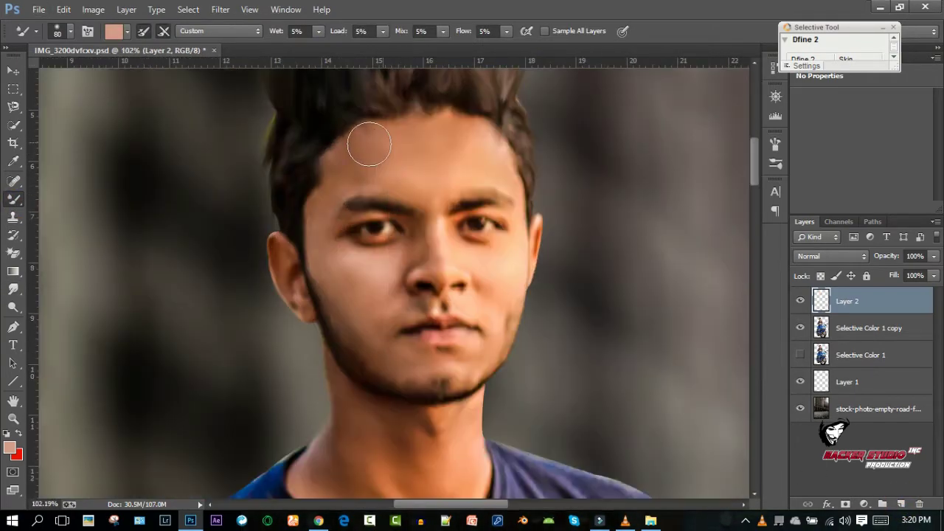
{"action": "scroll", "coordinate": [480, 147], "scroll_direction": "down", "scroll_amount": 3}
{"action": "scroll", "coordinate": [457, 199], "scroll_direction": "down", "scroll_amount": 2}
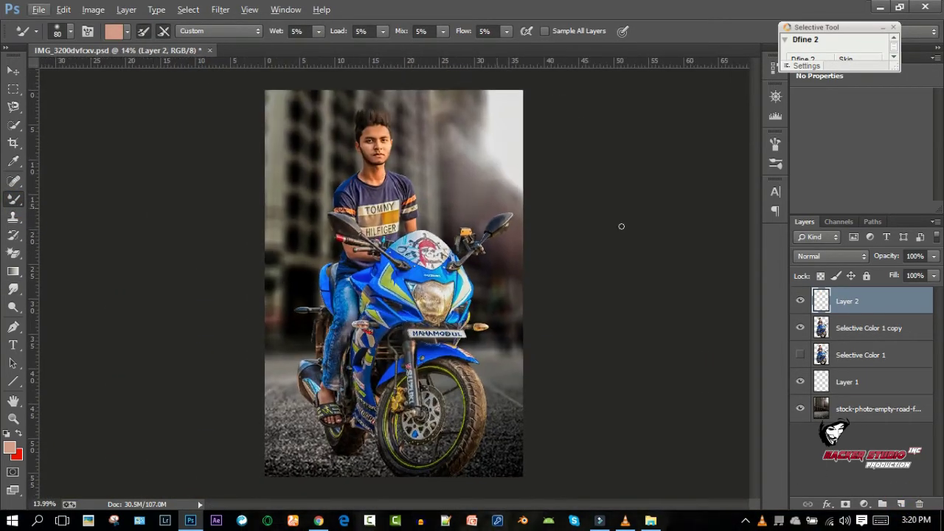
{"action": "right_click", "coordinate": [848, 303]}
{"action": "left_click", "coordinate": [727, 383]}
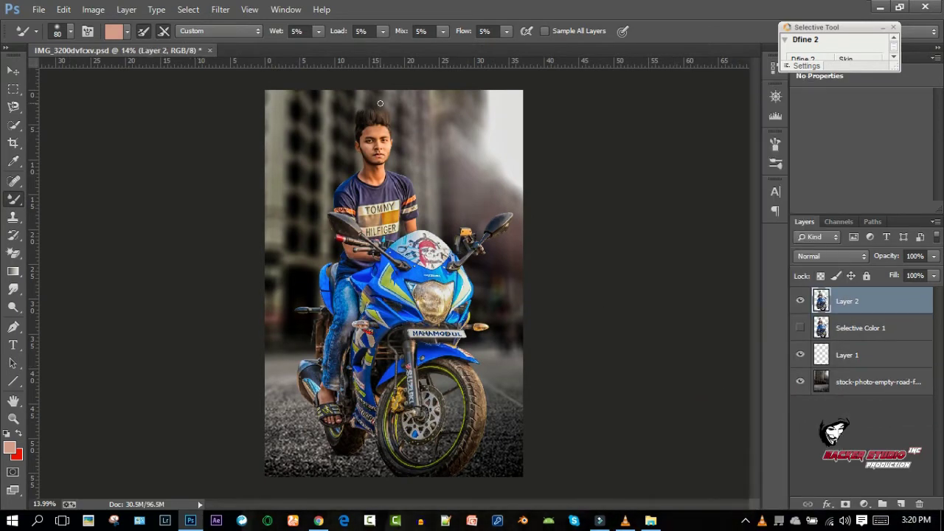
Step: Apply a Camera Raw Filter with Clarity +33 to Layer 2, then add a new empty layer
{"action": "left_click", "coordinate": [220, 9]}
{"action": "left_click", "coordinate": [261, 86]}
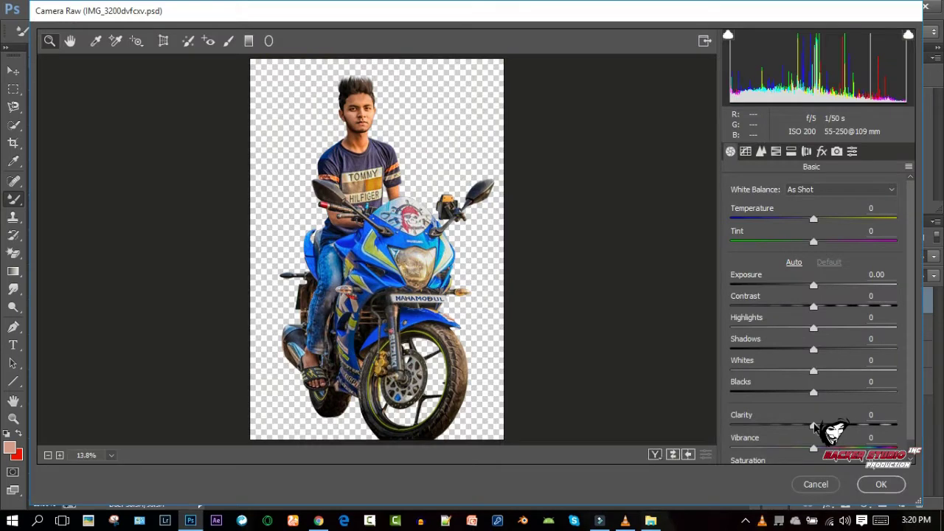
{"action": "key", "text": "Up"}
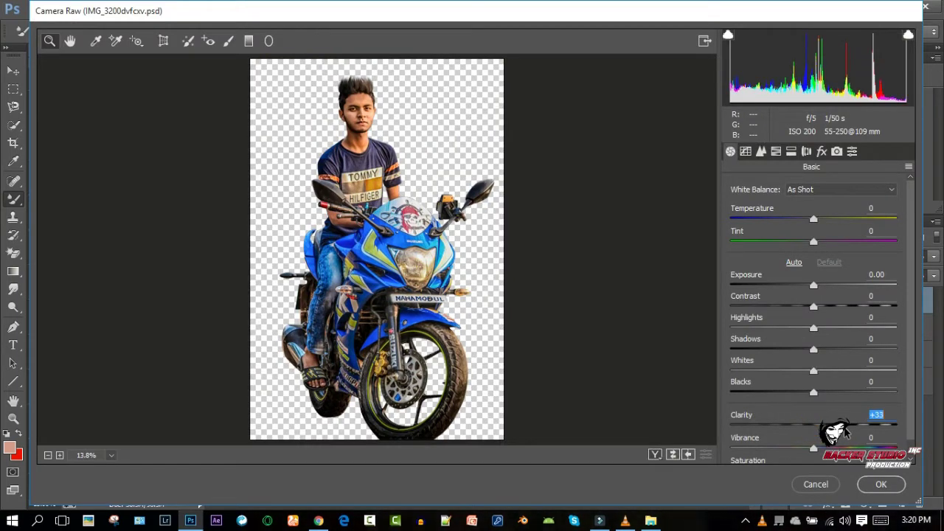
{"action": "left_click", "coordinate": [862, 484]}
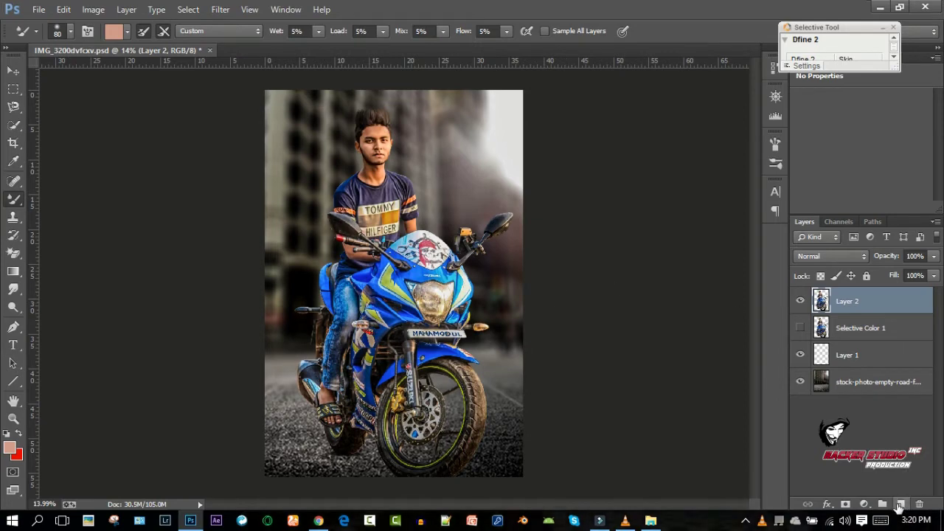
{"action": "left_click", "coordinate": [901, 504]}
{"action": "left_click", "coordinate": [93, 10]}
Step: Stamp the merged image into Layer 3 with Apply Image and delete Selective Color 1
{"action": "left_click", "coordinate": [116, 207]}
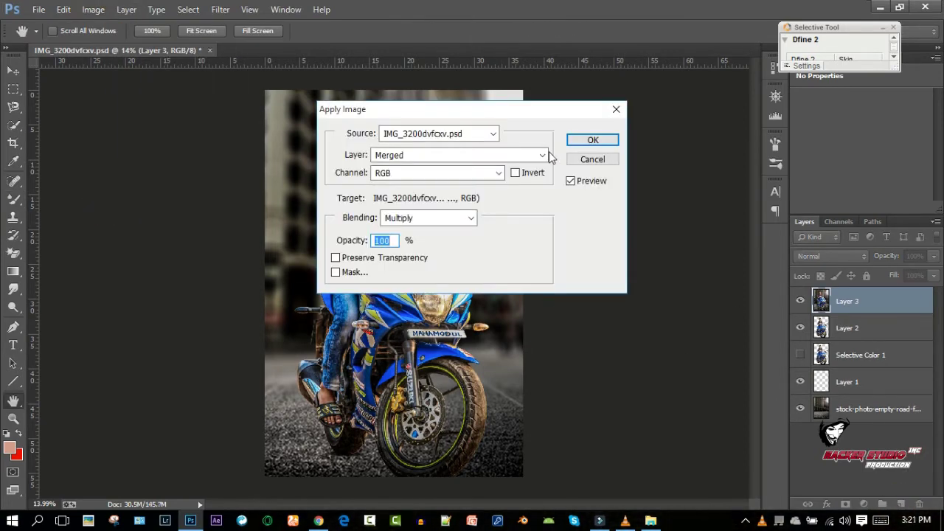
{"action": "left_click", "coordinate": [598, 141]}
{"action": "left_click_drag", "start_coordinate": [927, 513], "coordinate": [919, 505]}
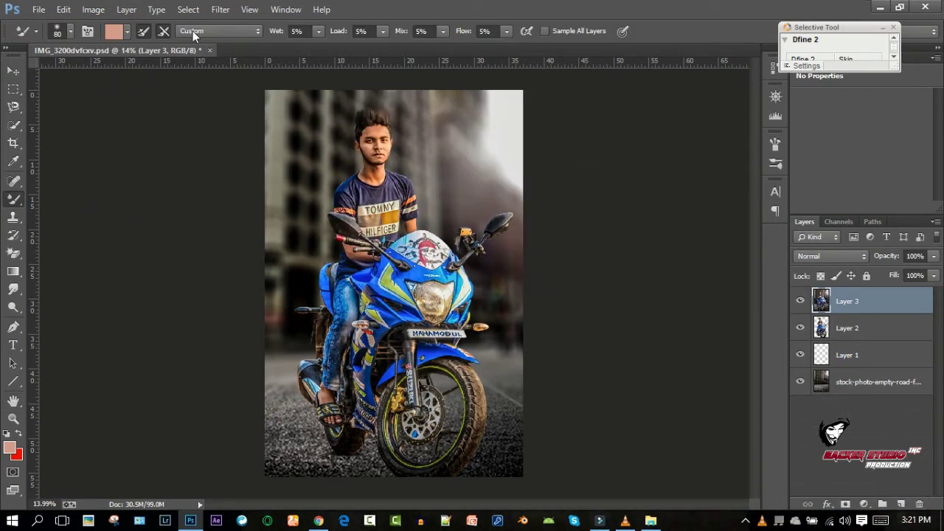
Step: Grade Layer 3 in Camera Raw with Contrast +14 and a darkening vignette, then save
{"action": "left_click", "coordinate": [220, 10]}
{"action": "left_click", "coordinate": [244, 88]}
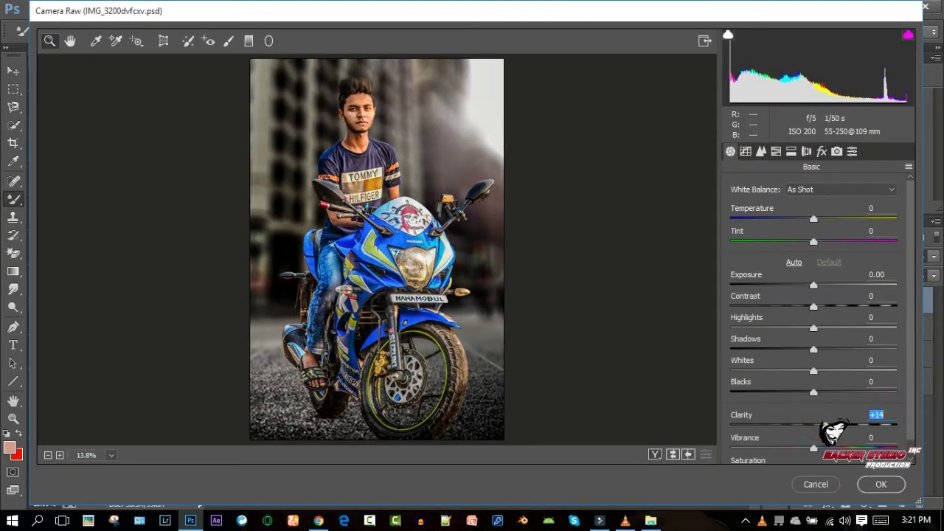
{"action": "left_click_drag", "start_coordinate": [813, 307], "coordinate": [833, 307]}
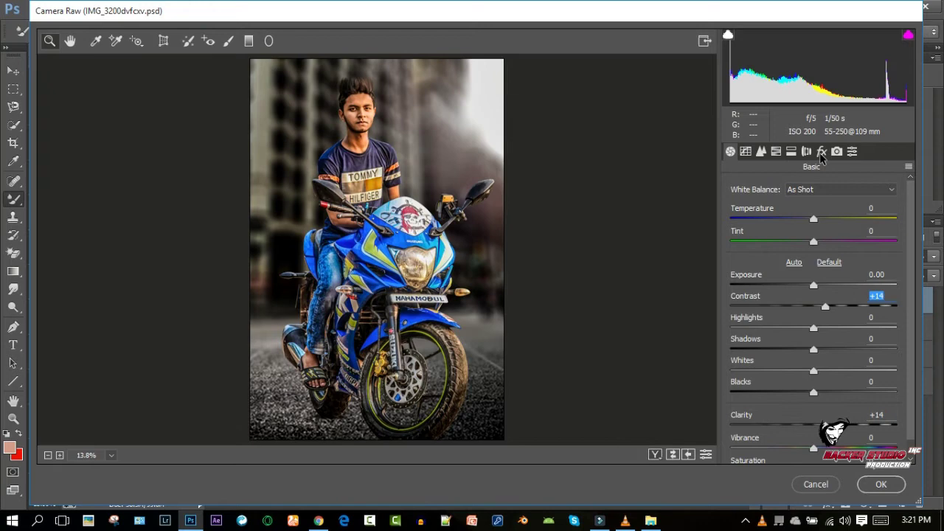
{"action": "left_click", "coordinate": [822, 151]}
{"action": "left_click_drag", "start_coordinate": [813, 379], "coordinate": [797, 380]}
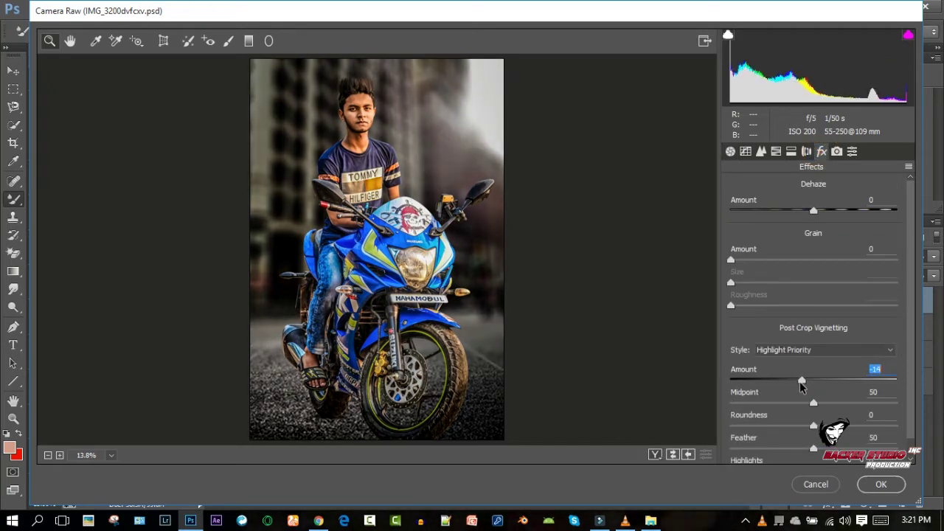
{"action": "left_click", "coordinate": [729, 151]}
{"action": "left_click", "coordinate": [881, 484]}
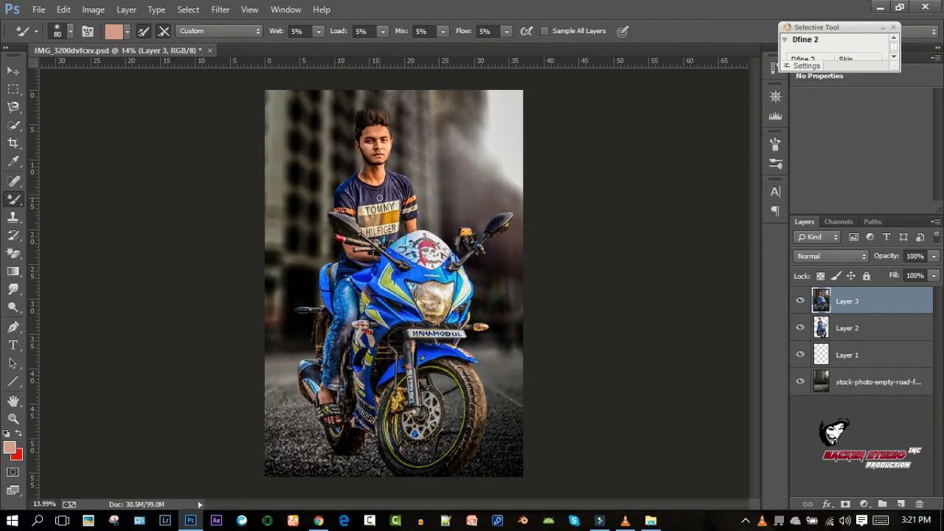
{"action": "key", "text": "ctrl+s"}
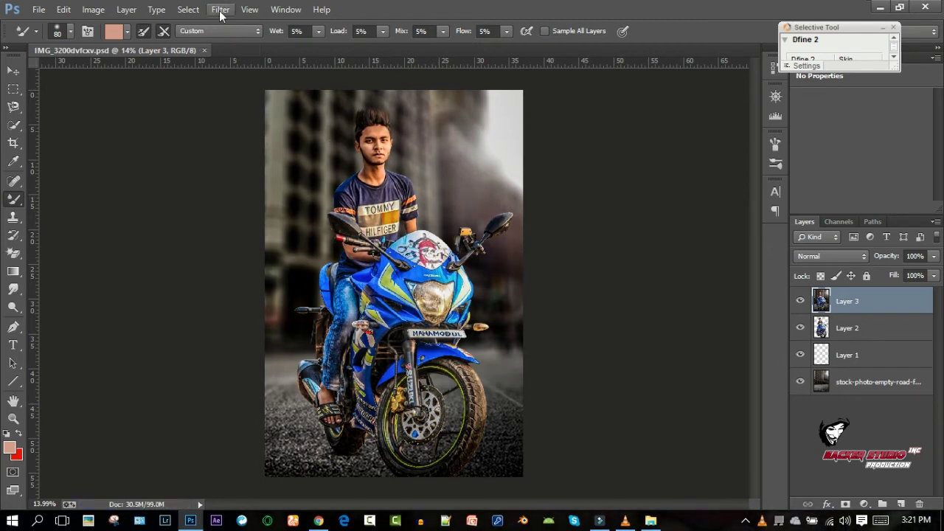
Step: In Color Efex Pro 4, apply Dark Contrasts at about 54% opacity
{"action": "left_click", "coordinate": [220, 9]}
{"action": "left_click", "coordinate": [451, 325]}
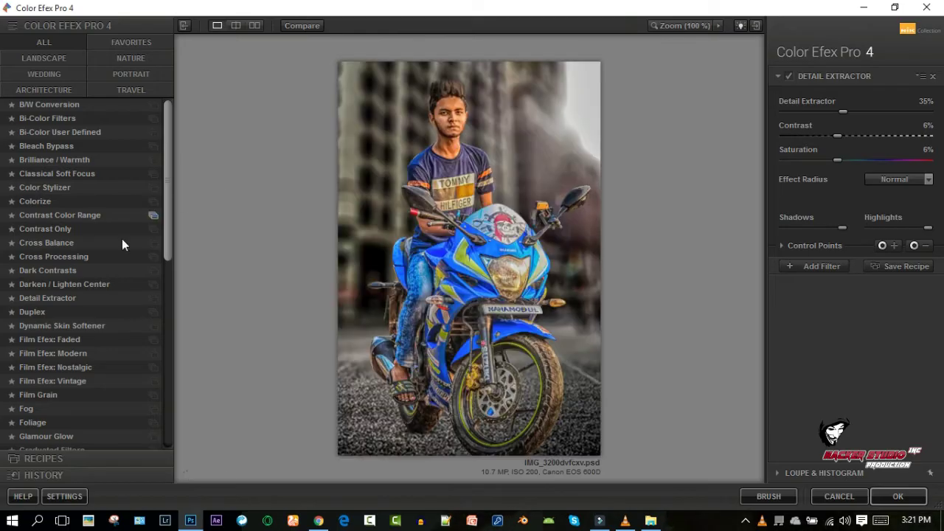
{"action": "left_click", "coordinate": [47, 270]}
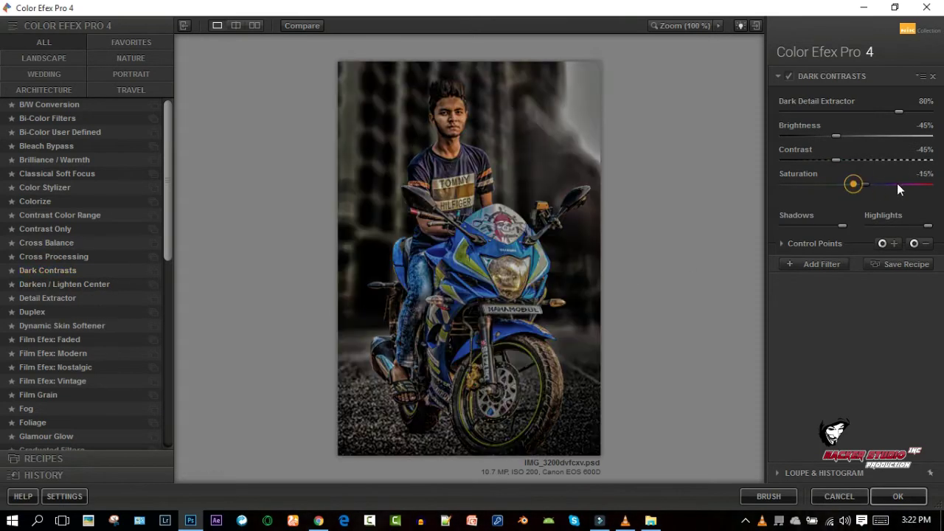
{"action": "left_click", "coordinate": [783, 243]}
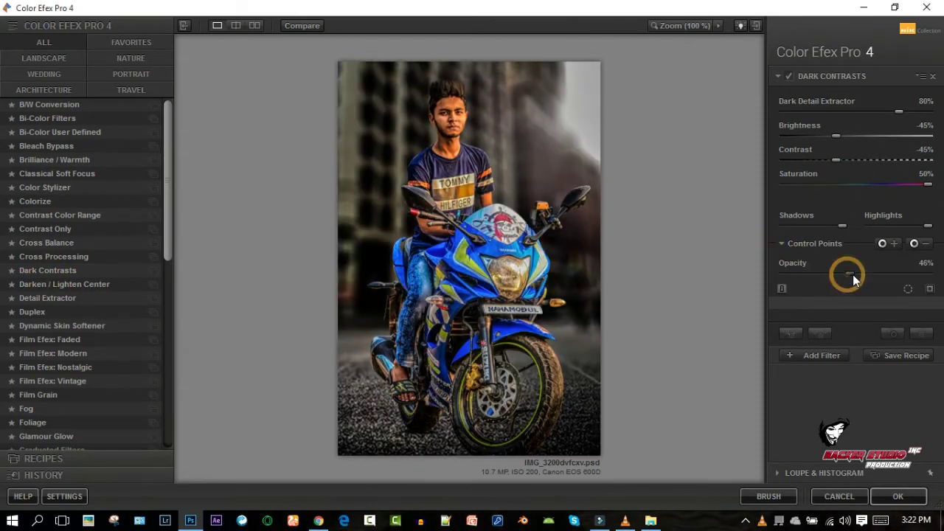
{"action": "left_click_drag", "start_coordinate": [863, 274], "coordinate": [861, 274]}
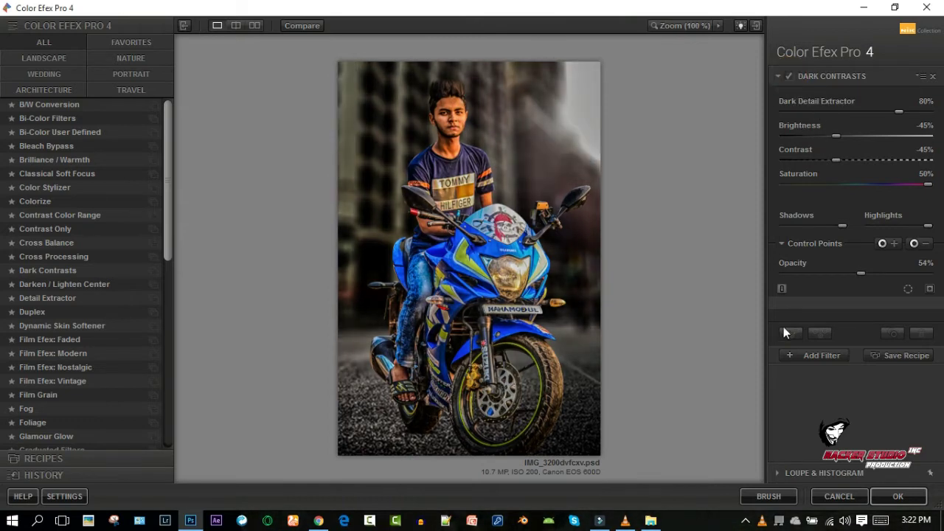
{"action": "left_click", "coordinate": [793, 355]}
Step: Stack a 25% Detail Extractor filter and apply the result back to Photoshop
{"action": "left_click", "coordinate": [46, 298]}
{"action": "left_click", "coordinate": [789, 97]}
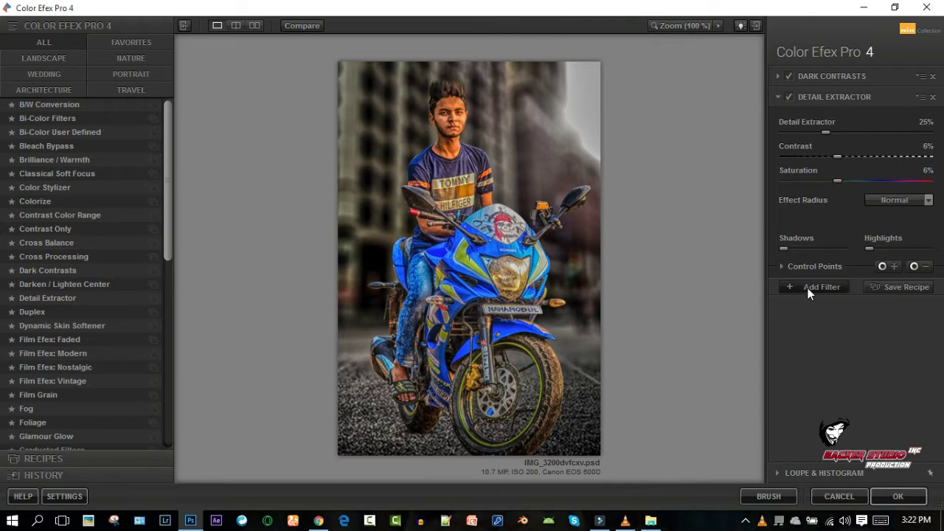
{"action": "left_click", "coordinate": [821, 287]}
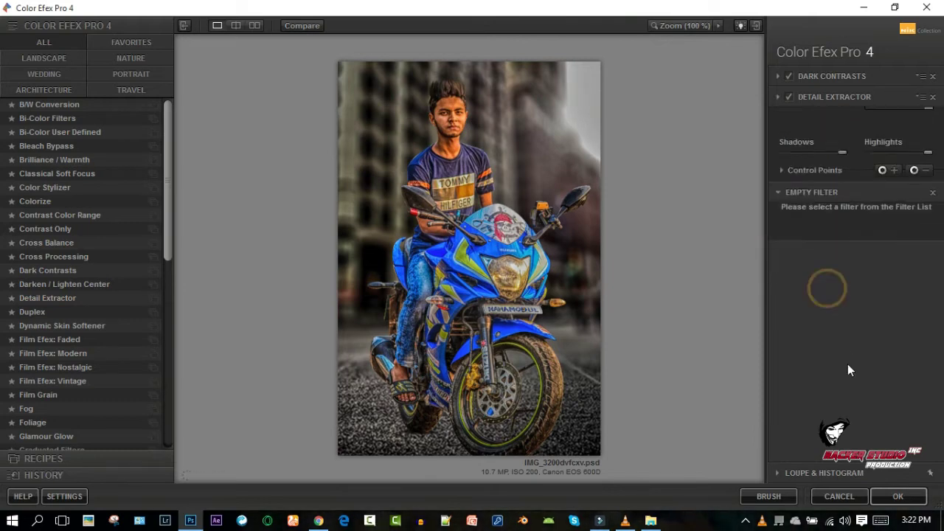
{"action": "left_click", "coordinate": [898, 497]}
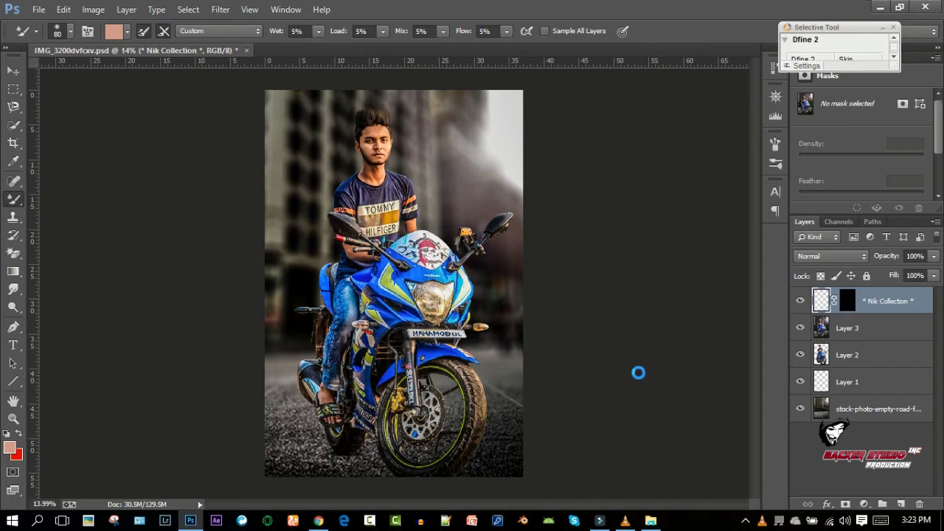
Step: Load Layer 2 as a selection, target the Color Efex Pro 4 mask, and shrink the brush
{"action": "left_click", "coordinate": [847, 503]}
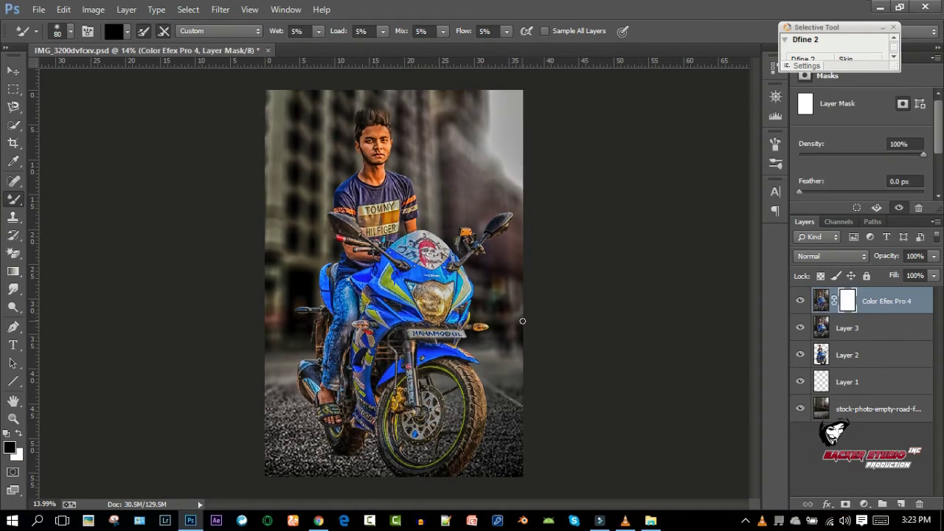
{"action": "left_click", "coordinate": [815, 356], "text": "ctrl"}
{"action": "left_click", "coordinate": [822, 360], "text": "ctrl"}
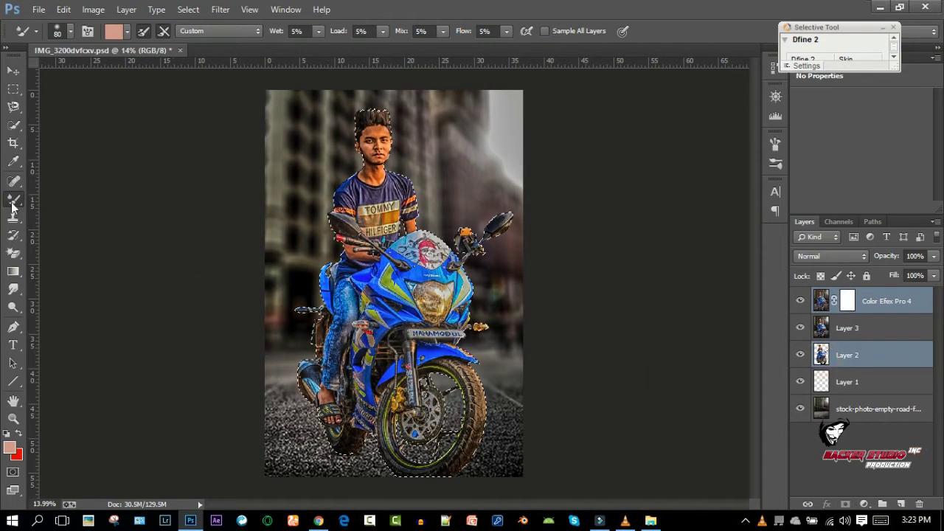
{"action": "left_click_drag", "start_coordinate": [11, 207], "coordinate": [58, 199]}
{"action": "left_click", "coordinate": [848, 302]}
{"action": "scroll", "coordinate": [391, 162], "scroll_direction": "up", "scroll_amount": 8}
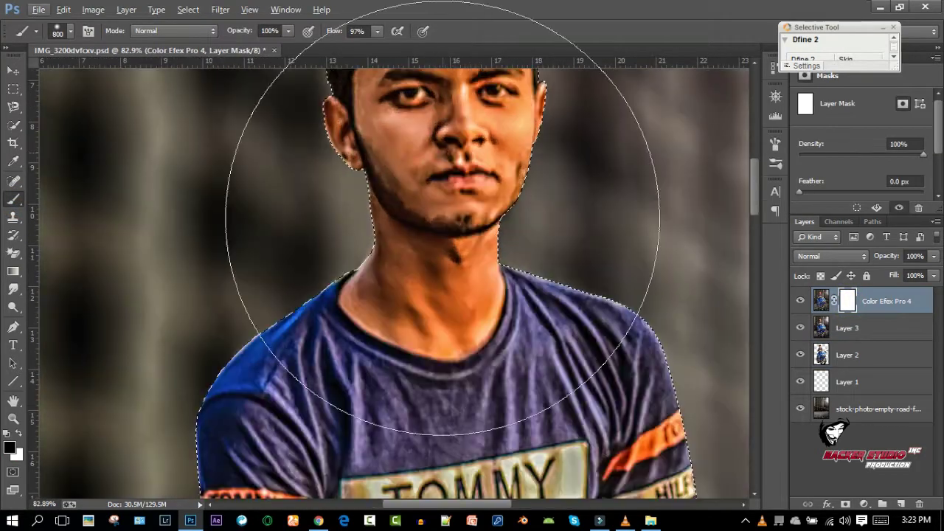
{"action": "key", "text": "bracketleft"}
{"action": "key", "text": "bracketleft"}
{"action": "key", "text": "bracketleft"}
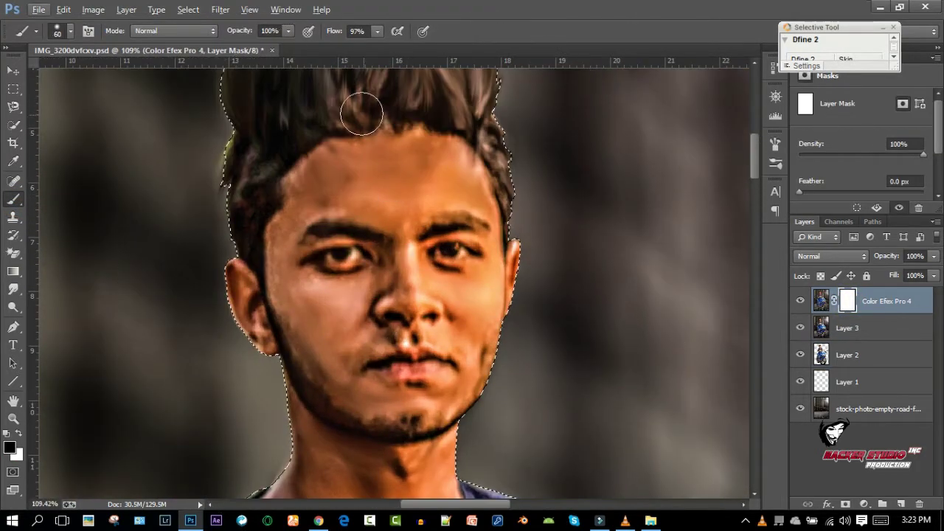
{"action": "scroll", "coordinate": [409, 118], "scroll_direction": "up", "scroll_amount": 2}
Step: Paint the Color Efex Pro 4 mask over the rider's forehead and neck
{"action": "mouse_move", "coordinate": [347, 211]}
{"action": "left_mouse_down"}
{"action": "mouse_move", "coordinate": [437, 244]}
{"action": "mouse_move", "coordinate": [401, 205]}
{"action": "mouse_move", "coordinate": [299, 226]}
{"action": "left_mouse_up"}
{"action": "left_click", "coordinate": [69, 35]}
{"action": "key", "text": "Return"}
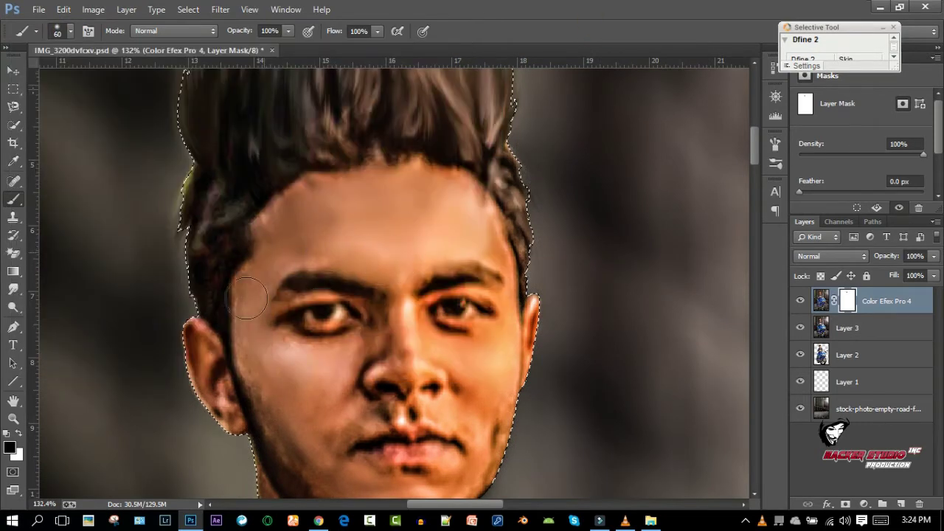
{"action": "mouse_move", "coordinate": [325, 450]}
{"action": "left_mouse_down"}
{"action": "mouse_move", "coordinate": [273, 333]}
{"action": "mouse_move", "coordinate": [379, 357]}
{"action": "mouse_move", "coordinate": [421, 281]}
{"action": "mouse_move", "coordinate": [336, 280]}
{"action": "mouse_move", "coordinate": [355, 172]}
{"action": "left_mouse_up"}
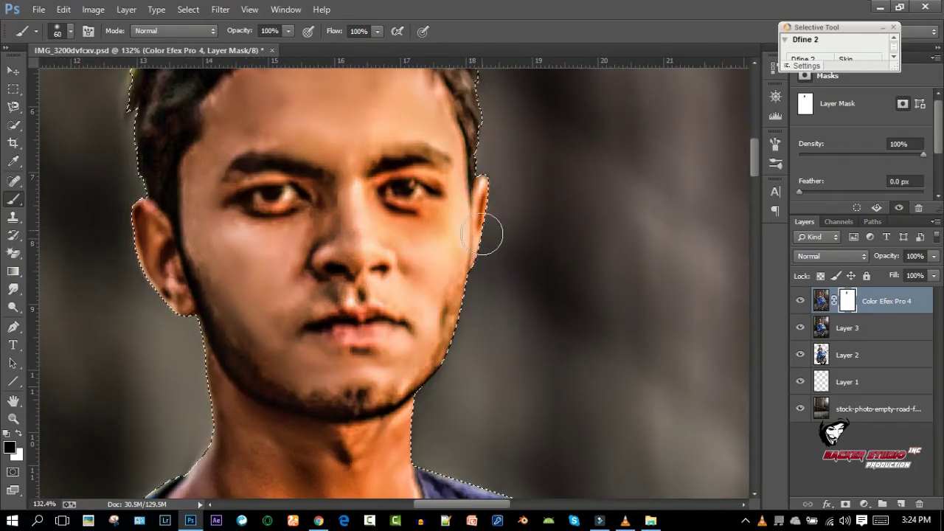
{"action": "scroll", "coordinate": [209, 309], "scroll_direction": "down", "scroll_amount": 4}
{"action": "mouse_move", "coordinate": [241, 324]}
{"action": "left_mouse_down"}
{"action": "mouse_move", "coordinate": [247, 390]}
{"action": "mouse_move", "coordinate": [169, 375]}
{"action": "mouse_move", "coordinate": [172, 401]}
{"action": "mouse_move", "coordinate": [319, 426]}
{"action": "mouse_move", "coordinate": [358, 450]}
{"action": "mouse_move", "coordinate": [366, 362]}
{"action": "left_mouse_up"}
Step: Paint the mask over the rider's arm and toes
{"action": "scroll", "coordinate": [299, 319], "scroll_direction": "down", "scroll_amount": 3}
{"action": "scroll", "coordinate": [295, 310], "scroll_direction": "down", "scroll_amount": 2}
{"action": "scroll", "coordinate": [236, 280], "scroll_direction": "up", "scroll_amount": 3}
{"action": "scroll", "coordinate": [223, 263], "scroll_direction": "up", "scroll_amount": 2}
{"action": "scroll", "coordinate": [223, 263], "scroll_direction": "up", "scroll_amount": 1}
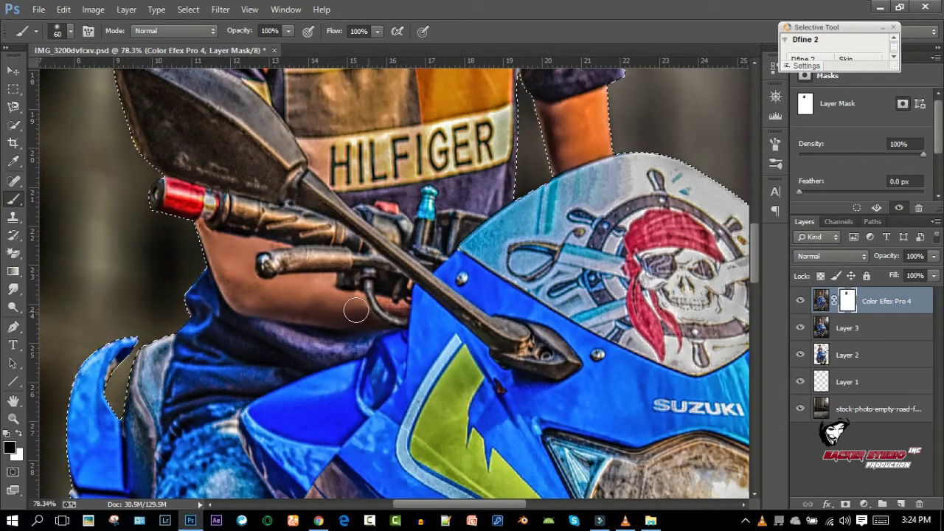
{"action": "left_click_drag", "start_coordinate": [616, 95], "coordinate": [597, 144]}
{"action": "scroll", "coordinate": [518, 135], "scroll_direction": "down", "scroll_amount": 5}
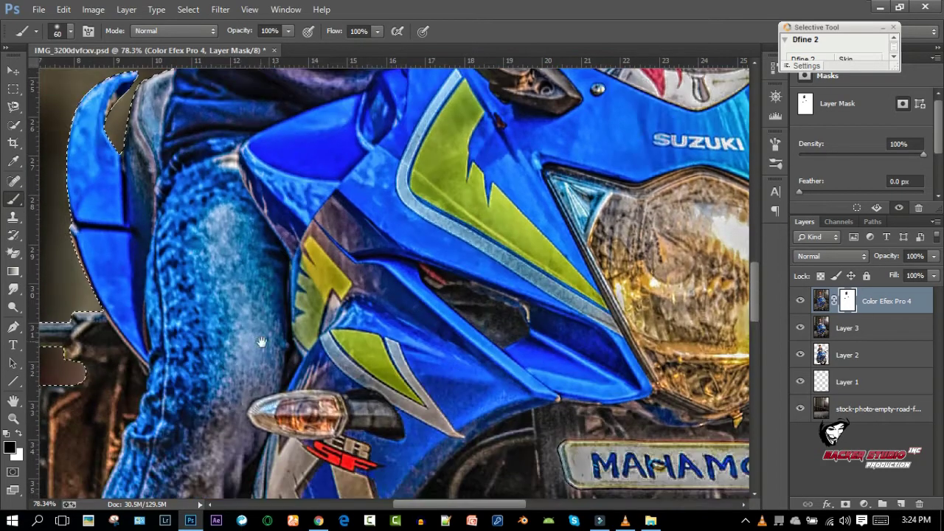
{"action": "scroll", "coordinate": [406, 169], "scroll_direction": "down", "scroll_amount": 3}
{"action": "scroll", "coordinate": [369, 177], "scroll_direction": "left", "scroll_amount": 3}
{"action": "scroll", "coordinate": [269, 201], "scroll_direction": "down", "scroll_amount": 1}
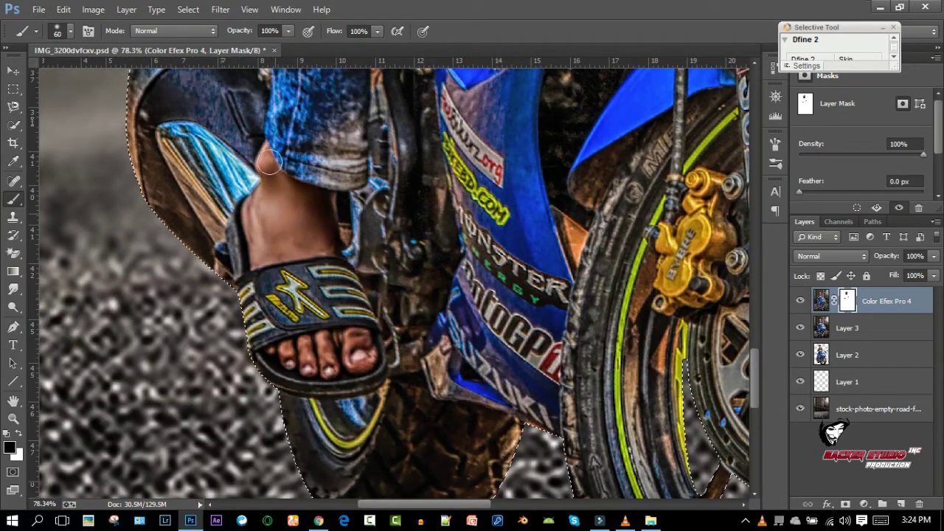
{"action": "left_click_drag", "start_coordinate": [291, 348], "coordinate": [328, 356]}
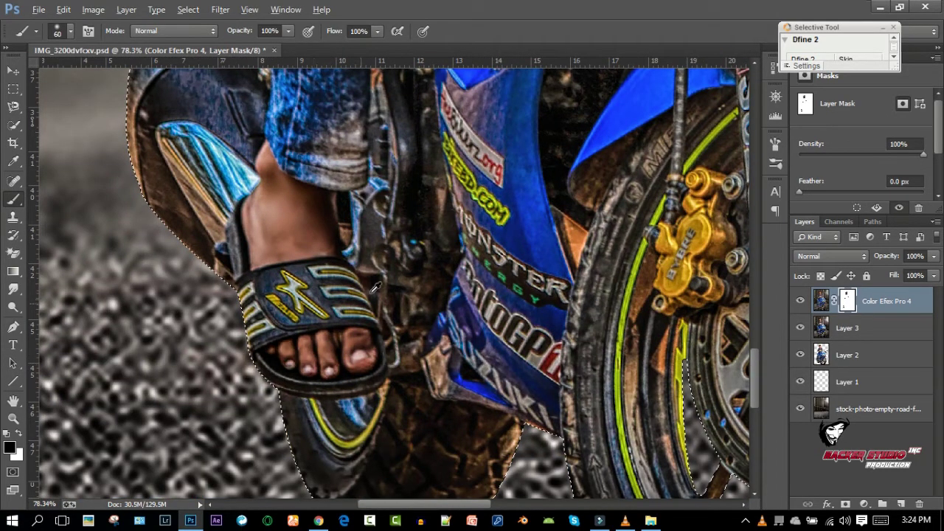
Step: Touch up the mask near the rider's eye
{"action": "scroll", "coordinate": [374, 287], "scroll_direction": "down", "scroll_amount": 3}
{"action": "scroll", "coordinate": [374, 287], "scroll_direction": "down", "scroll_amount": 2}
{"action": "scroll", "coordinate": [424, 167], "scroll_direction": "up", "scroll_amount": 5}
{"action": "scroll", "coordinate": [424, 167], "scroll_direction": "up", "scroll_amount": 1}
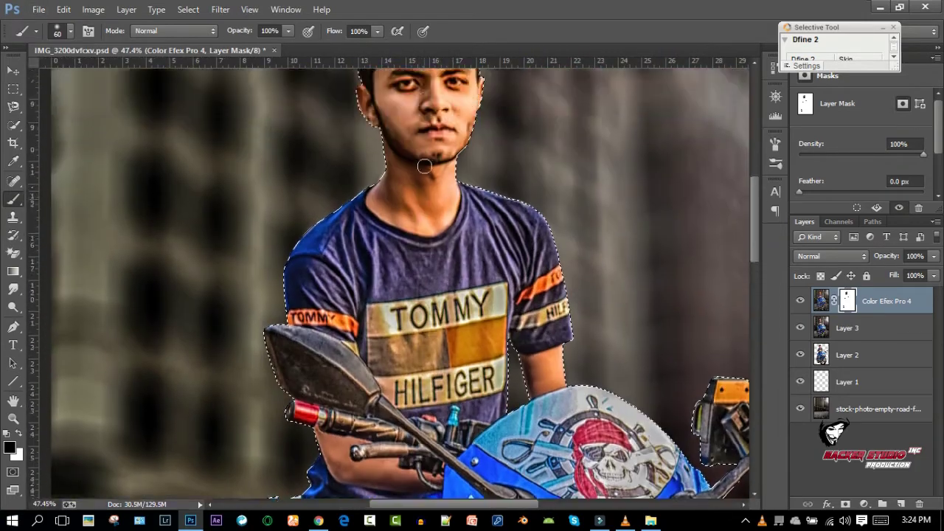
{"action": "scroll", "coordinate": [424, 166], "scroll_direction": "up", "scroll_amount": 2}
{"action": "scroll", "coordinate": [425, 167], "scroll_direction": "up", "scroll_amount": 3}
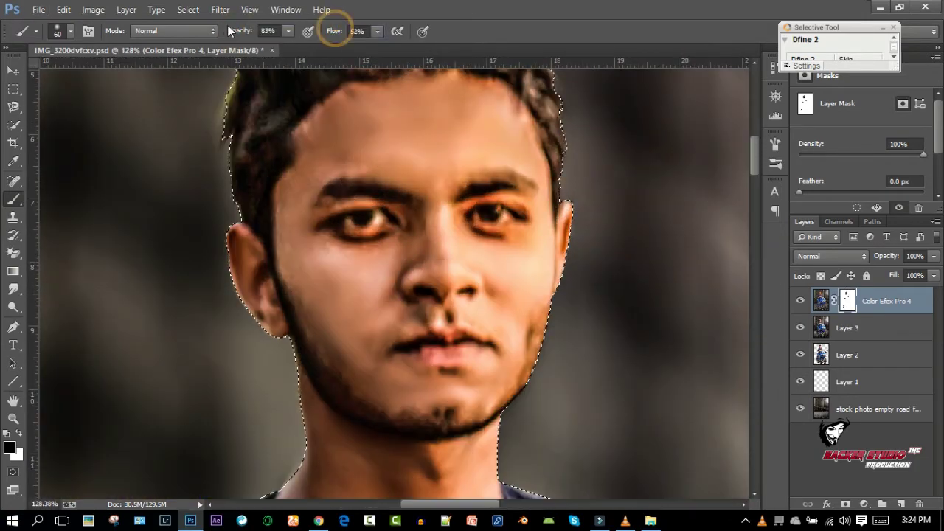
{"action": "left_click", "coordinate": [487, 197]}
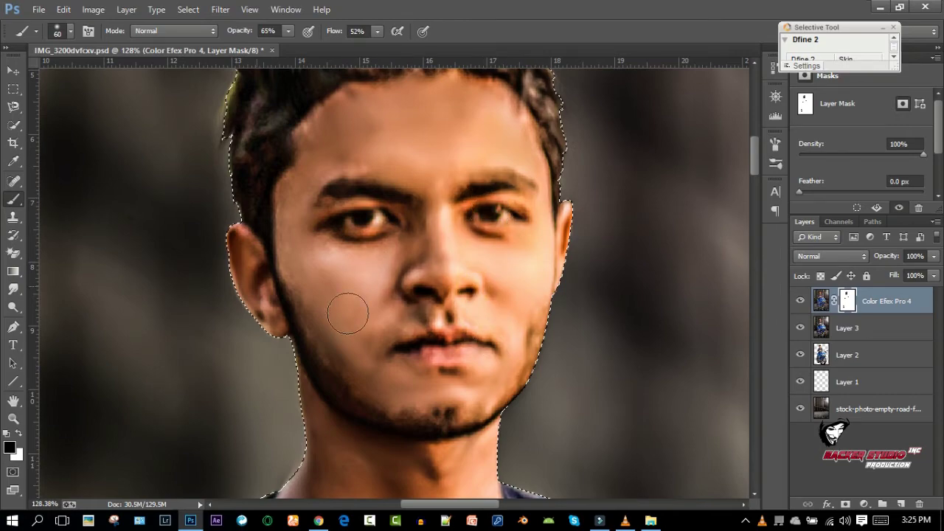
{"action": "scroll", "coordinate": [542, 207], "scroll_direction": "down", "scroll_amount": 2}
{"action": "scroll", "coordinate": [531, 209], "scroll_direction": "down", "scroll_amount": 3}
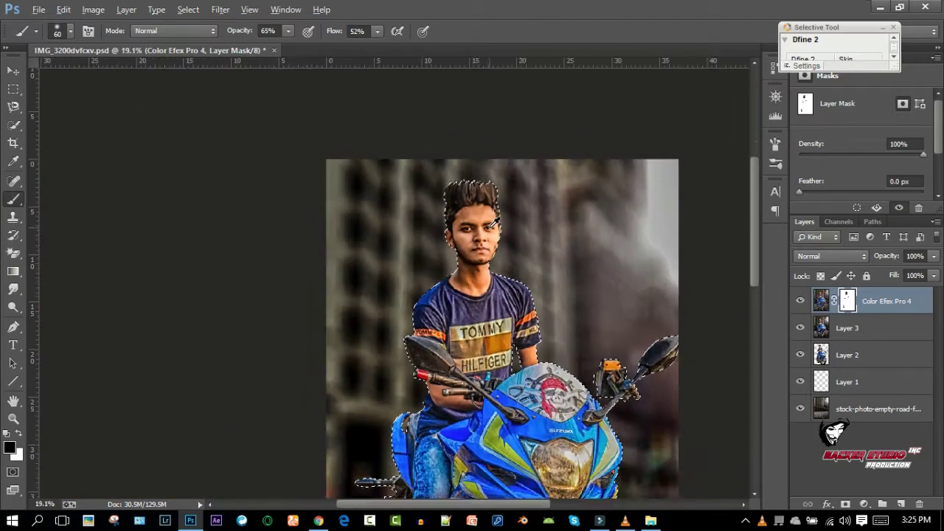
{"action": "scroll", "coordinate": [516, 211], "scroll_direction": "down", "scroll_amount": 2}
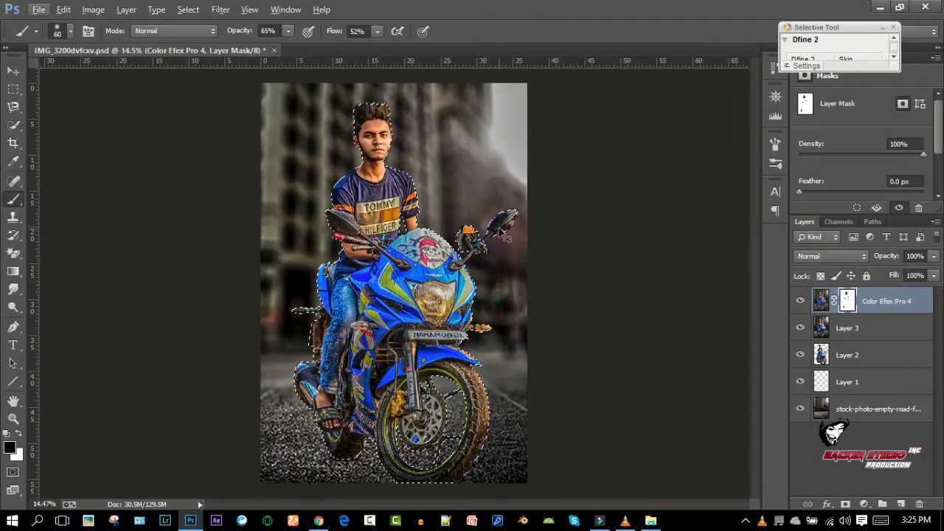
Step: Copy the combined image into a new Layer 4 and add an empty Layer 5 above it
{"action": "left_click", "coordinate": [902, 504]}
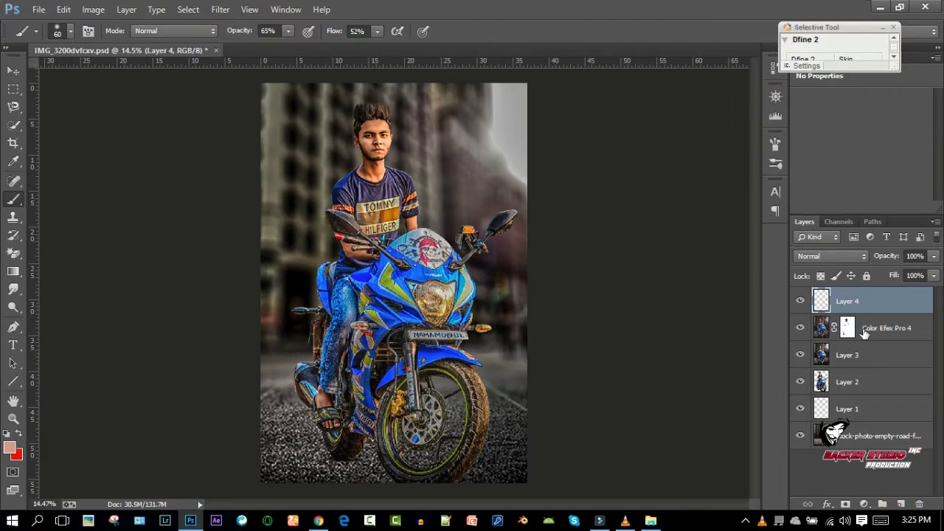
{"action": "left_click", "coordinate": [93, 9]}
{"action": "left_click", "coordinate": [111, 203]}
{"action": "left_click", "coordinate": [593, 137]}
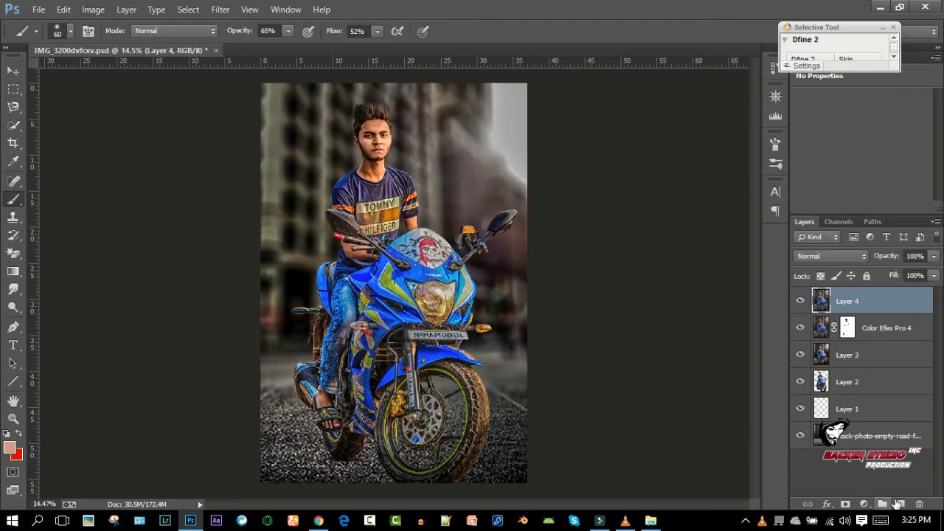
{"action": "left_click", "coordinate": [901, 504]}
Step: Switch to the Mixer Brush with a lighter peach skin colour
{"action": "right_click", "coordinate": [13, 199]}
{"action": "left_click", "coordinate": [95, 236]}
{"action": "scroll", "coordinate": [376, 115], "scroll_direction": "up", "scroll_amount": 6}
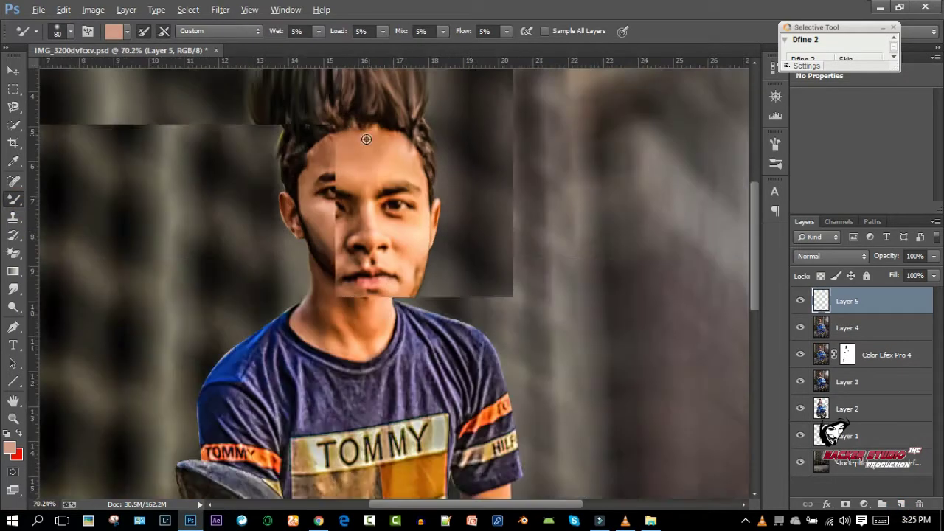
{"action": "left_click", "coordinate": [115, 32]}
{"action": "left_click", "coordinate": [612, 238]}
{"action": "left_click", "coordinate": [843, 226]}
{"action": "scroll", "coordinate": [405, 152], "scroll_direction": "up", "scroll_amount": 2}
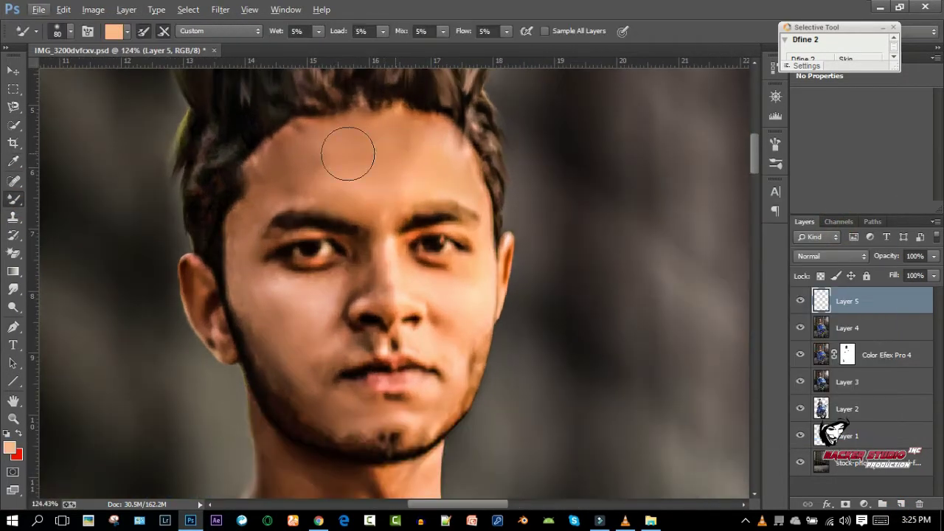
Step: Smooth the skin on the brow, nose, cheek, jaw, temple and ear
{"action": "left_click_drag", "start_coordinate": [355, 211], "coordinate": [446, 322]}
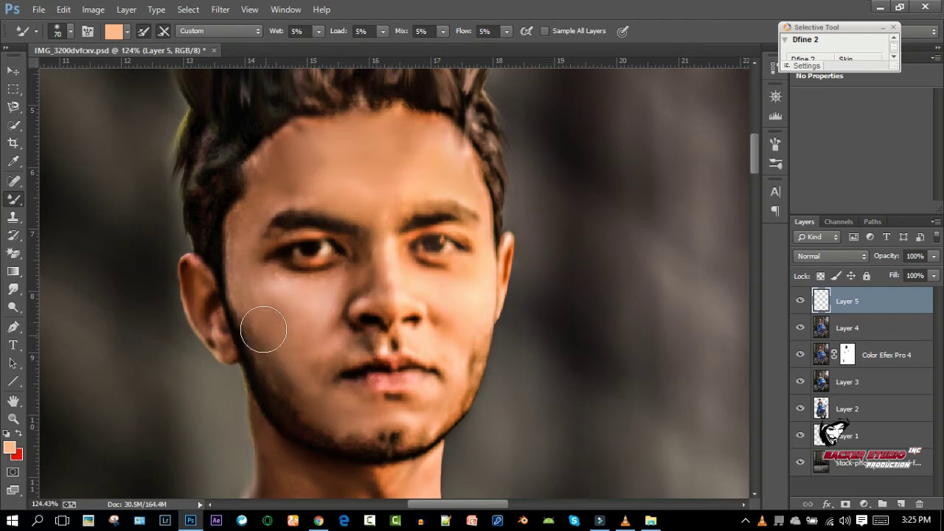
{"action": "left_click_drag", "start_coordinate": [257, 339], "coordinate": [273, 370]}
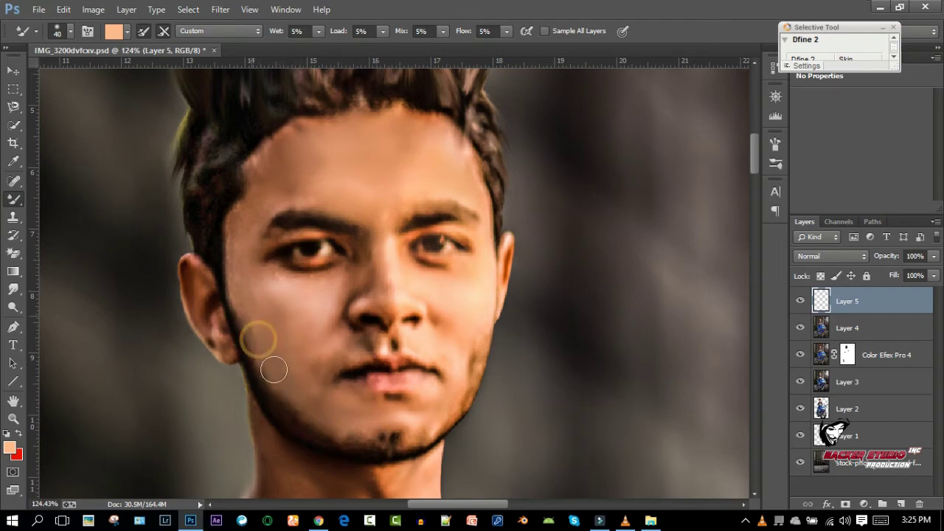
{"action": "left_click_drag", "start_coordinate": [242, 228], "coordinate": [280, 170]}
{"action": "key", "text": "]"}
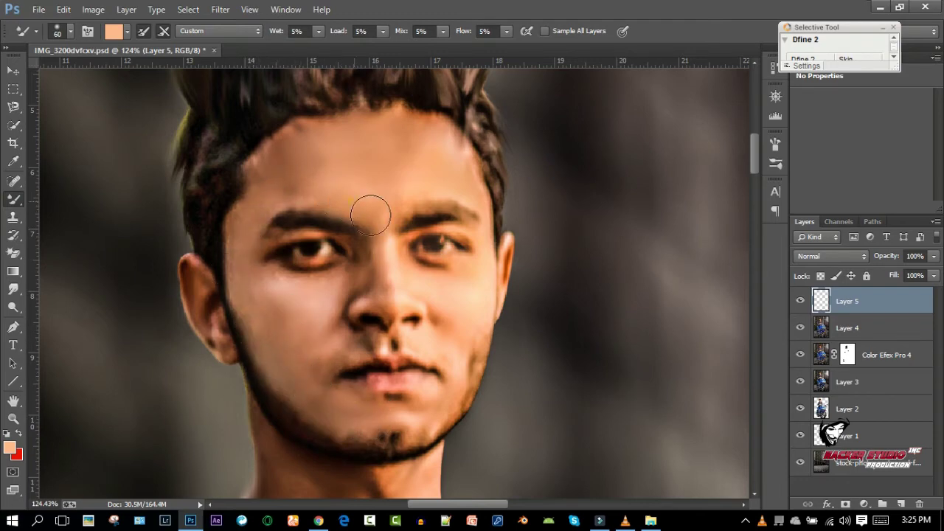
{"action": "left_click_drag", "start_coordinate": [190, 274], "coordinate": [200, 327]}
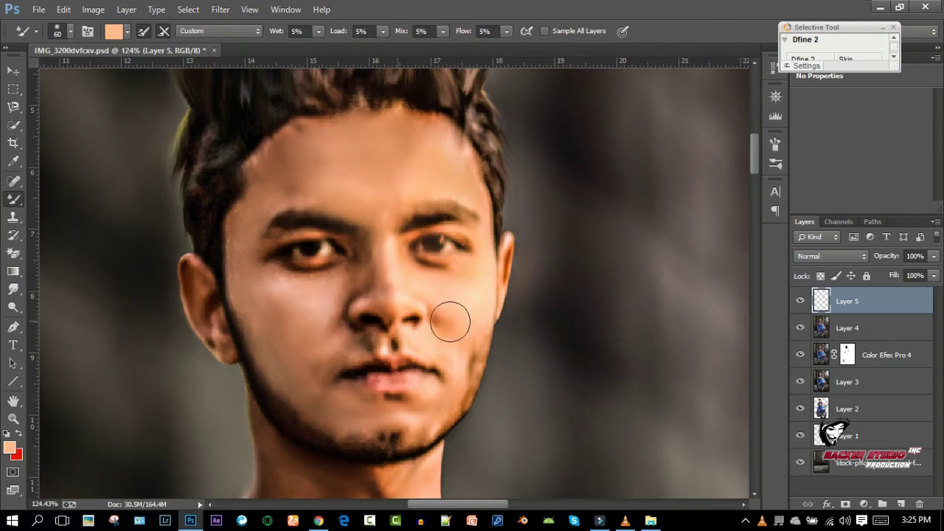
Step: Load the head outline as a selection and blend the ear, jaw edge and neck skin
{"action": "left_click", "coordinate": [821, 408], "text": "ctrl"}
{"action": "left_click_drag", "start_coordinate": [181, 274], "coordinate": [225, 348]}
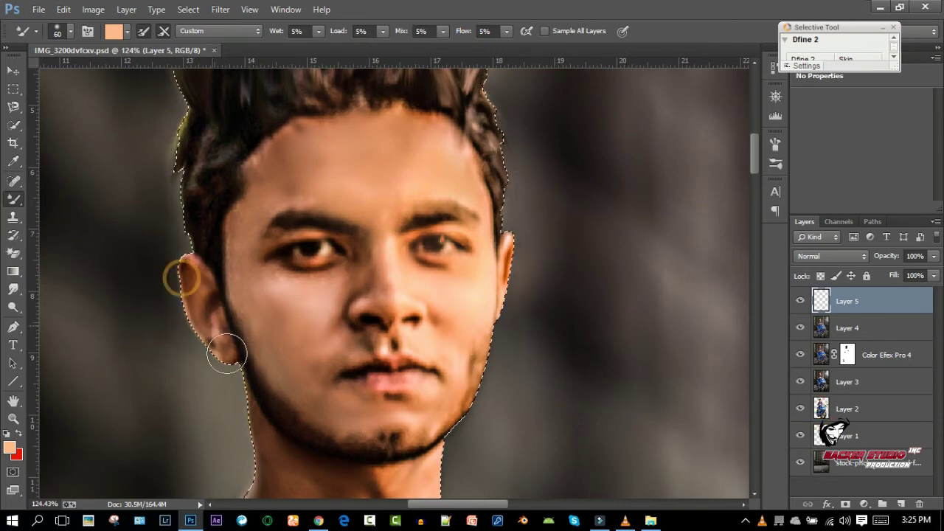
{"action": "scroll", "coordinate": [398, 295], "scroll_direction": "down", "scroll_amount": 3}
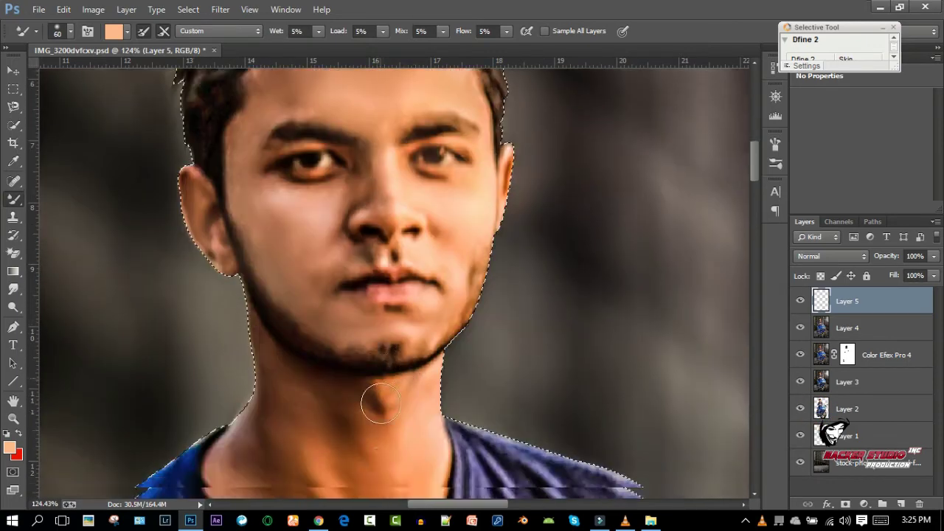
{"action": "scroll", "coordinate": [317, 325], "scroll_direction": "down", "scroll_amount": 3}
{"action": "key", "text": "]"}
{"action": "left_click_drag", "start_coordinate": [280, 280], "coordinate": [401, 312]}
{"action": "left_click_drag", "start_coordinate": [254, 286], "coordinate": [352, 352]}
{"action": "key", "text": "bracketright"}
{"action": "key", "text": "bracketright"}
{"action": "key", "text": "bracketright"}
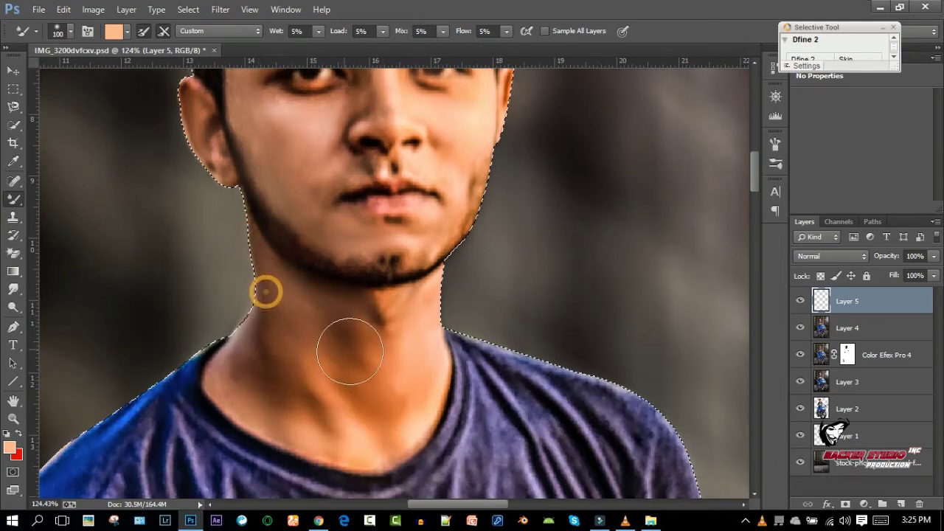
{"action": "left_click_drag", "start_coordinate": [268, 373], "coordinate": [386, 432]}
Step: Scroll around the image to inspect the smoothed face and neck skin
{"action": "scroll", "coordinate": [351, 386], "scroll_direction": "down", "scroll_amount": 2}
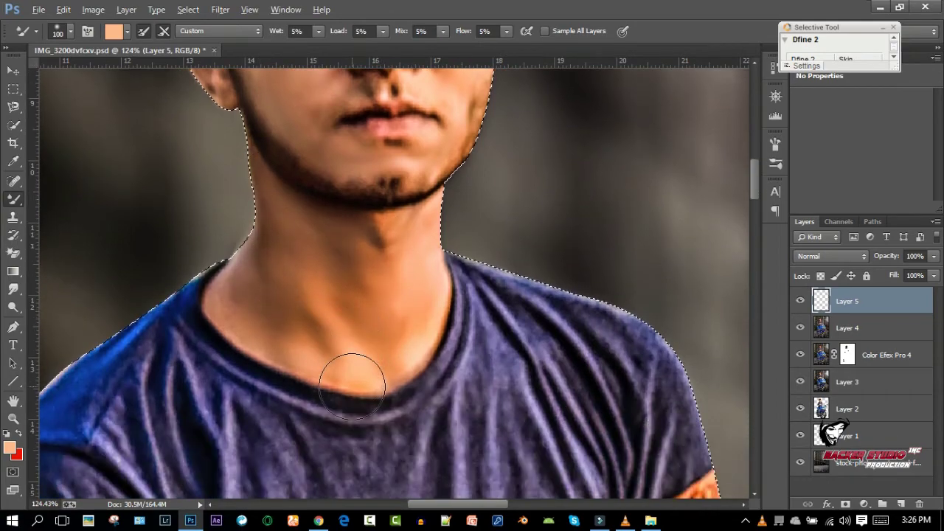
{"action": "scroll", "coordinate": [352, 377], "scroll_direction": "down", "scroll_amount": 3, "text": "alt"}
{"action": "scroll", "coordinate": [347, 413], "scroll_direction": "down", "scroll_amount": 3, "text": "alt"}
{"action": "scroll", "coordinate": [325, 400], "scroll_direction": "up", "scroll_amount": 5, "text": "alt"}
{"action": "scroll", "coordinate": [325, 400], "scroll_direction": "up", "scroll_amount": 2, "text": "alt"}
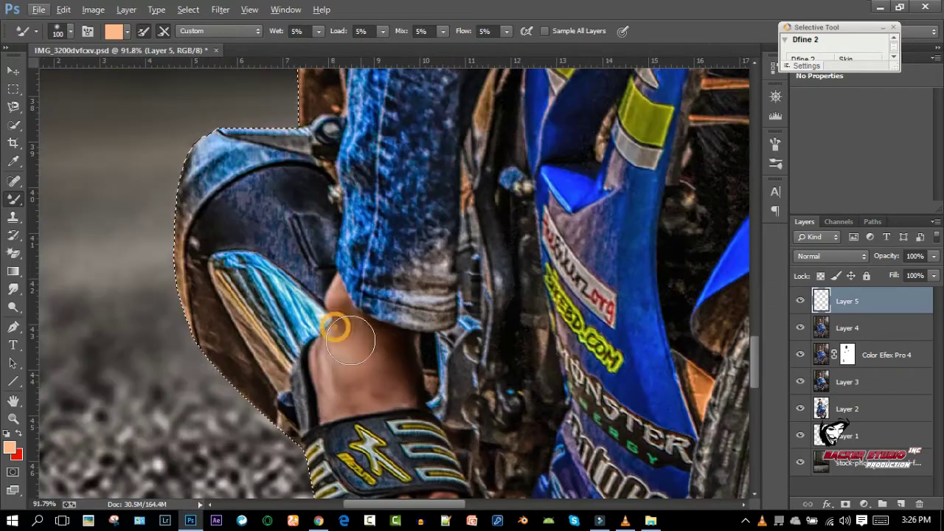
{"action": "scroll", "coordinate": [435, 391], "scroll_direction": "down", "scroll_amount": 5}
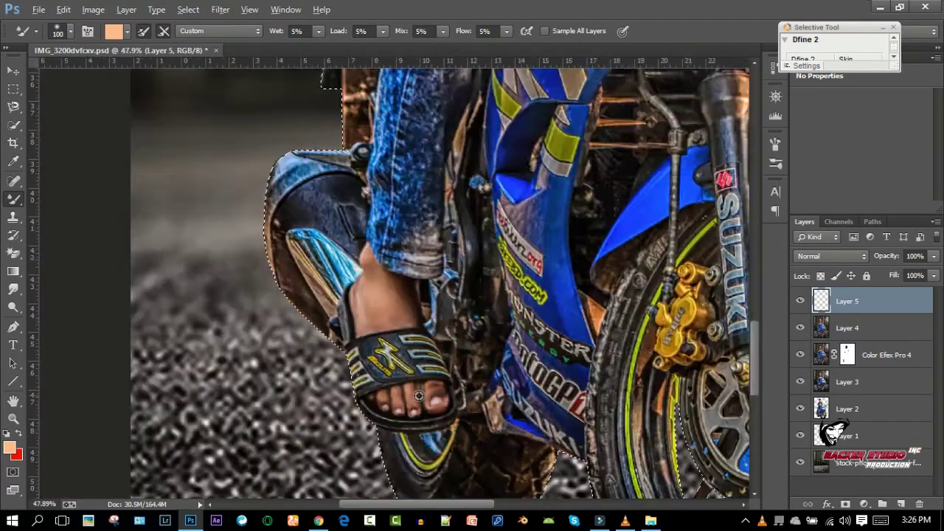
{"action": "scroll", "coordinate": [450, 369], "scroll_direction": "down", "scroll_amount": 5}
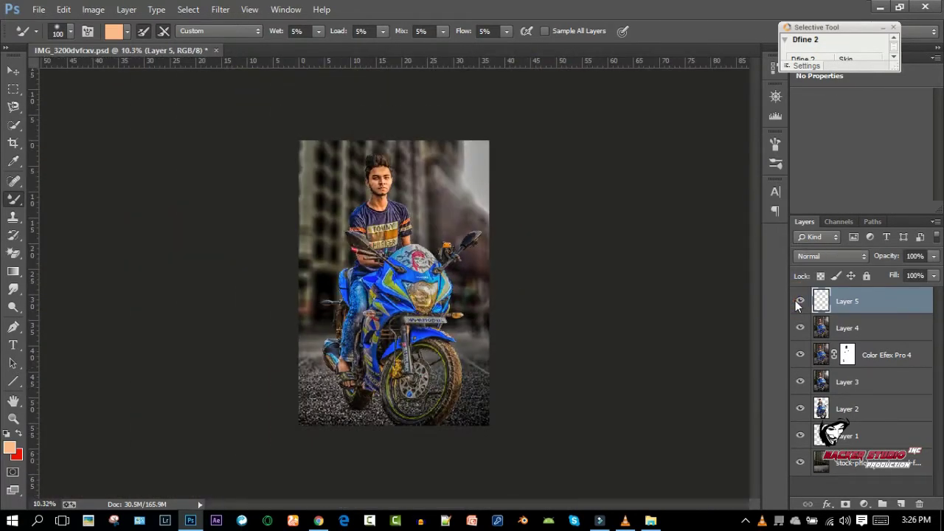
{"action": "scroll", "coordinate": [376, 169], "scroll_direction": "up", "scroll_amount": 5}
{"action": "scroll", "coordinate": [354, 148], "scroll_direction": "up", "scroll_amount": 5}
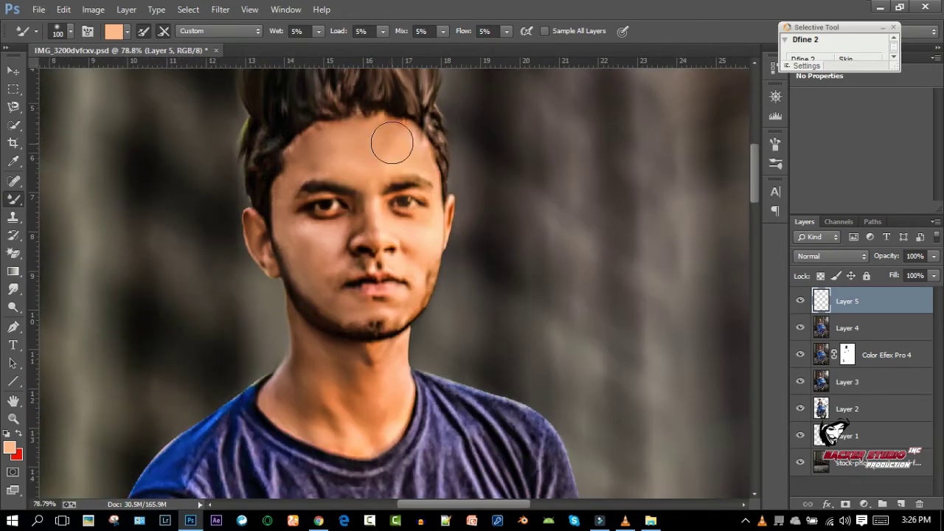
{"action": "scroll", "coordinate": [392, 143], "scroll_direction": "down", "scroll_amount": 3}
{"action": "scroll", "coordinate": [392, 143], "scroll_direction": "down", "scroll_amount": 2}
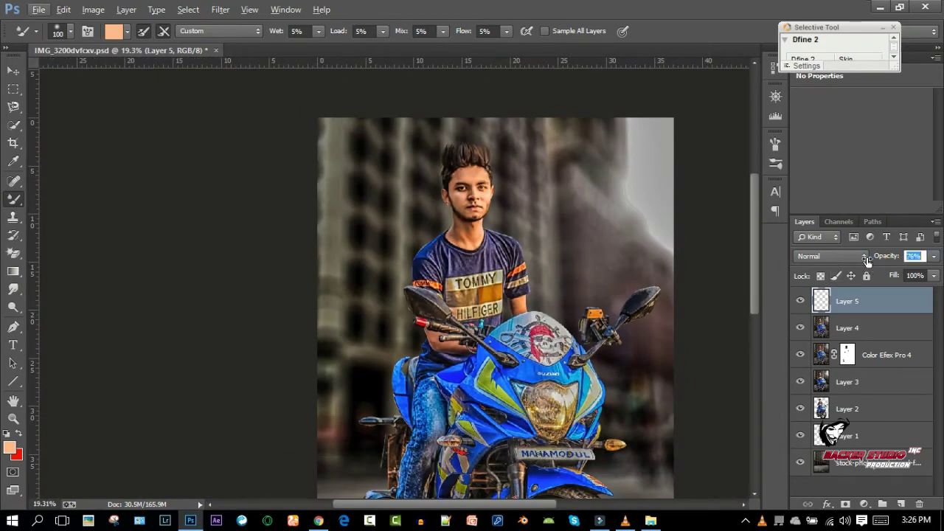
{"action": "scroll", "coordinate": [568, 266], "scroll_direction": "down", "scroll_amount": 2}
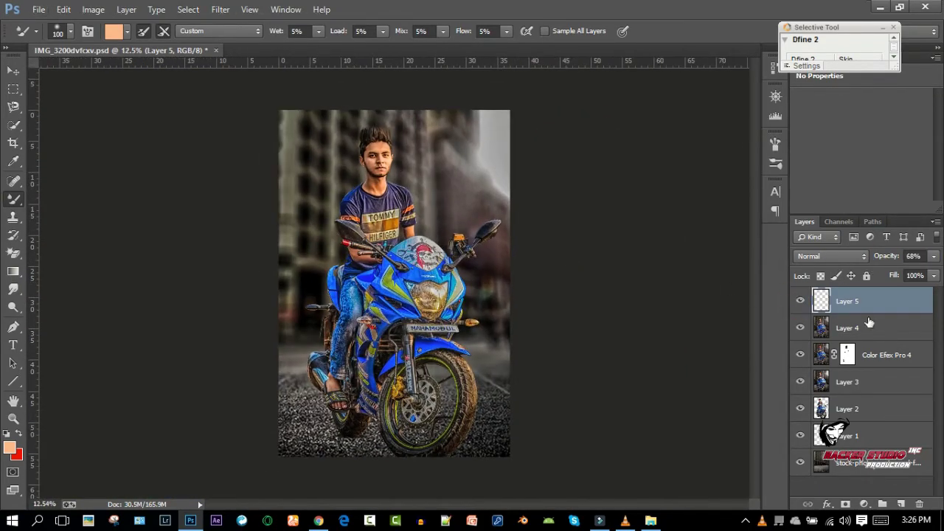
Step: Add a Brightness/Contrast adjustment with brightness 67 and invert its mask
{"action": "right_click", "coordinate": [878, 328]}
{"action": "left_click", "coordinate": [753, 400]}
{"action": "left_click", "coordinate": [865, 505]}
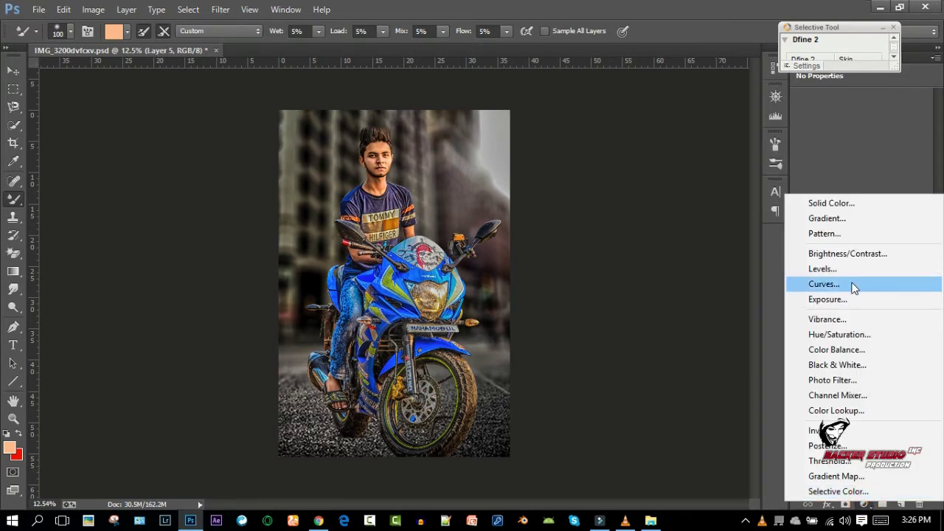
{"action": "left_click", "coordinate": [841, 253]}
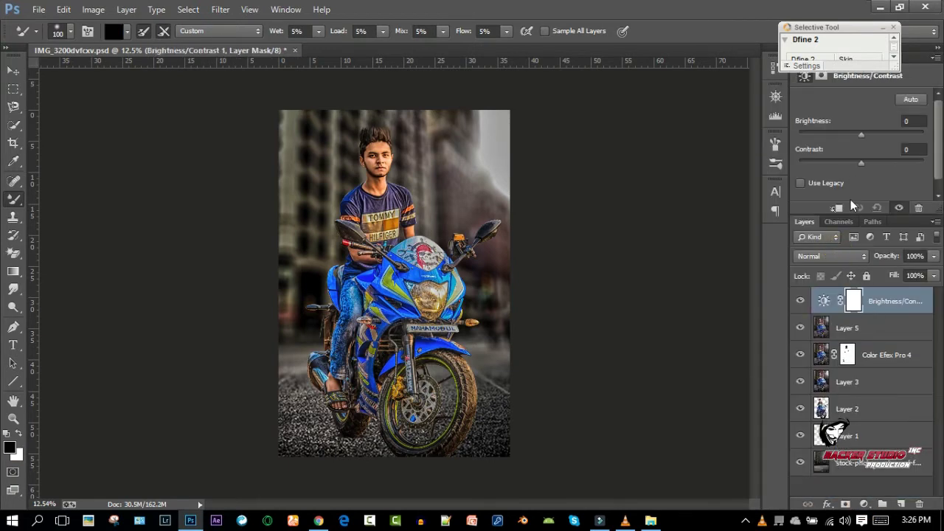
{"action": "left_click_drag", "start_coordinate": [865, 135], "coordinate": [889, 135]}
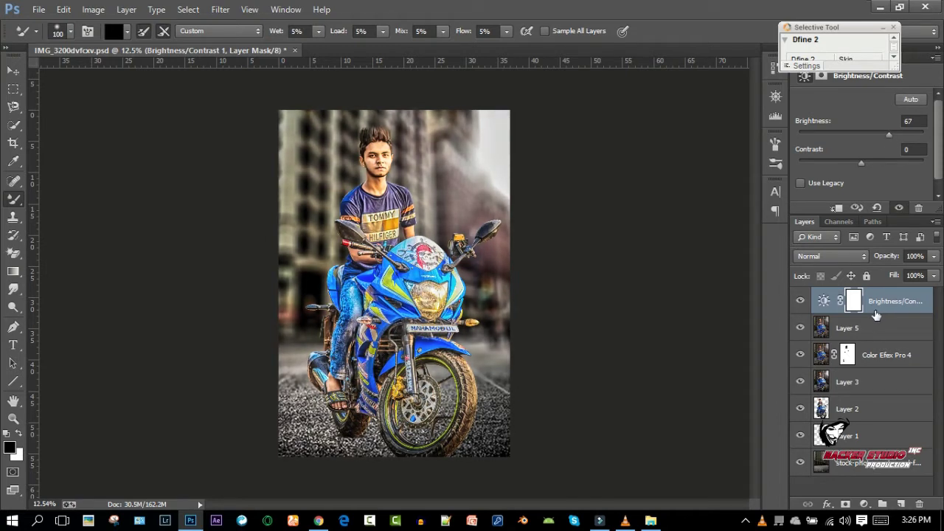
{"action": "key", "text": "ctrl+i"}
Step: Paint white with the plain brush to brighten the rider's foot
{"action": "right_click", "coordinate": [16, 205]}
{"action": "left_click", "coordinate": [59, 200]}
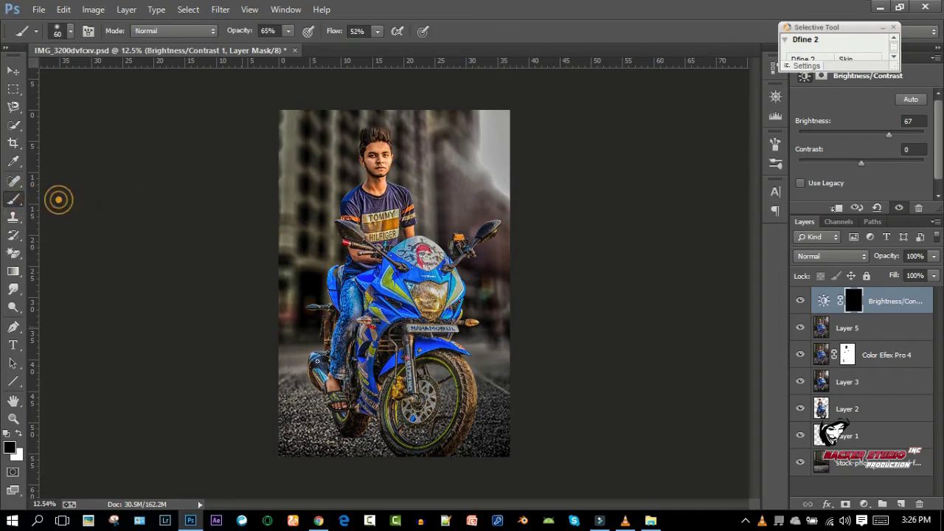
{"action": "scroll", "coordinate": [258, 284], "scroll_direction": "up", "scroll_amount": 10}
{"action": "key", "text": "x"}
{"action": "left_click_drag", "start_coordinate": [258, 284], "coordinate": [325, 355]}
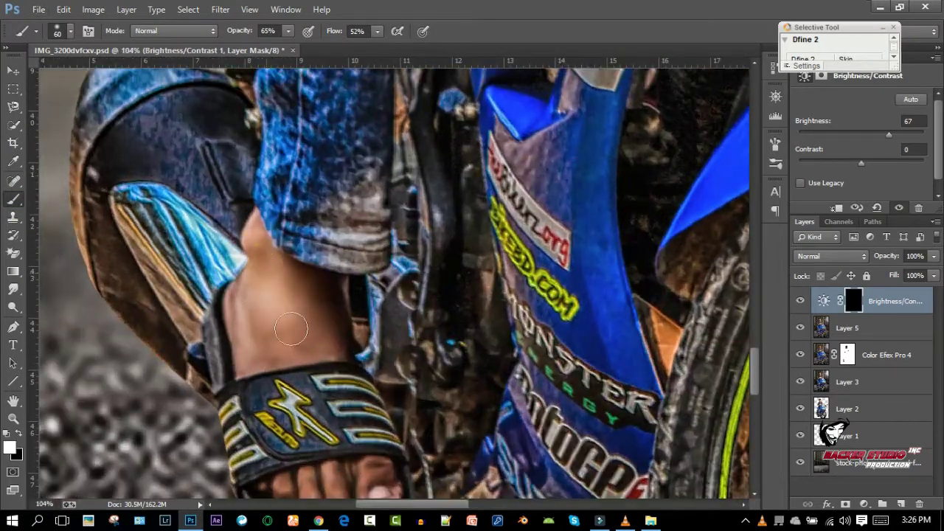
{"action": "mouse_move", "coordinate": [243, 324]}
{"action": "left_mouse_down"}
{"action": "mouse_move", "coordinate": [266, 249]}
{"action": "mouse_move", "coordinate": [236, 354]}
{"action": "left_mouse_up"}
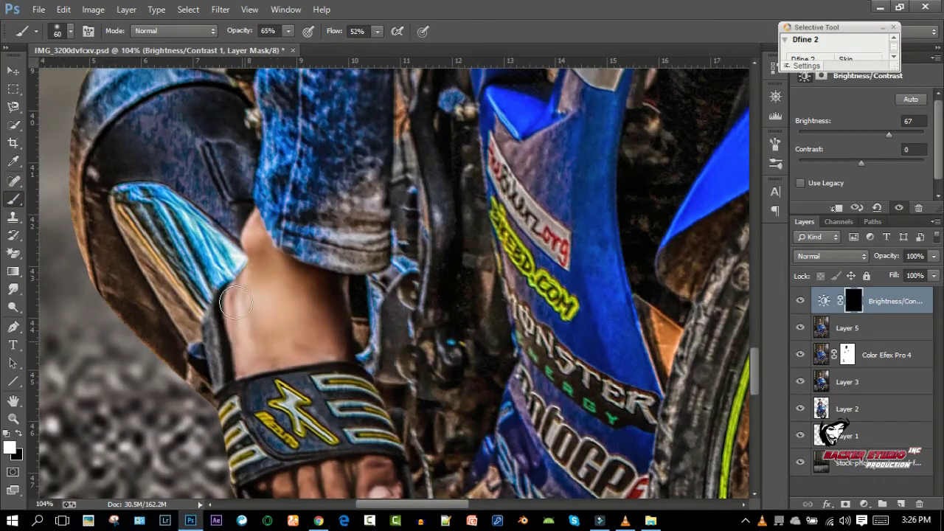
{"action": "scroll", "coordinate": [295, 355], "scroll_direction": "down", "scroll_amount": 2}
{"action": "mouse_move", "coordinate": [354, 421]}
{"action": "left_mouse_down"}
{"action": "mouse_move", "coordinate": [296, 443]}
{"action": "mouse_move", "coordinate": [368, 409]}
{"action": "left_mouse_up"}
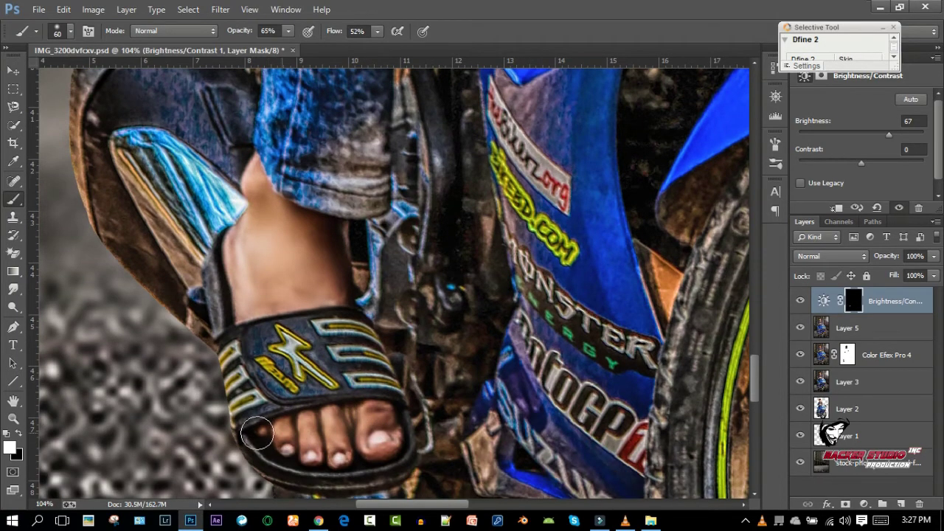
{"action": "scroll", "coordinate": [256, 436], "scroll_direction": "down", "scroll_amount": 2}
{"action": "left_click_drag", "start_coordinate": [340, 231], "coordinate": [312, 236]}
{"action": "scroll", "coordinate": [376, 277], "scroll_direction": "down", "scroll_amount": 7}
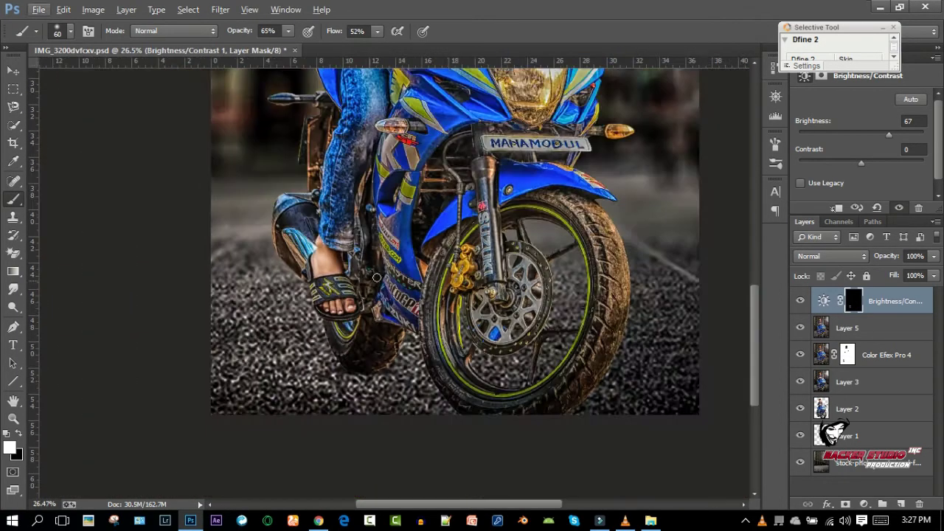
{"action": "scroll", "coordinate": [376, 278], "scroll_direction": "up", "scroll_amount": 5}
{"action": "scroll", "coordinate": [313, 276], "scroll_direction": "up", "scroll_amount": 5}
Step: Brighten the rider's arm, including the part below the handlebar
{"action": "left_click_drag", "start_coordinate": [314, 276], "coordinate": [375, 264]}
{"action": "scroll", "coordinate": [357, 255], "scroll_direction": "down", "scroll_amount": 3}
{"action": "scroll", "coordinate": [357, 255], "scroll_direction": "left", "scroll_amount": 5}
{"action": "scroll", "coordinate": [358, 254], "scroll_direction": "left", "scroll_amount": 8}
{"action": "mouse_move", "coordinate": [295, 332]}
{"action": "left_mouse_down"}
{"action": "mouse_move", "coordinate": [416, 399]}
{"action": "mouse_move", "coordinate": [312, 354]}
{"action": "left_mouse_up"}
{"action": "scroll", "coordinate": [312, 355], "scroll_direction": "down", "scroll_amount": 5}
{"action": "scroll", "coordinate": [383, 271], "scroll_direction": "down", "scroll_amount": 3}
{"action": "scroll", "coordinate": [285, 143], "scroll_direction": "up", "scroll_amount": 5}
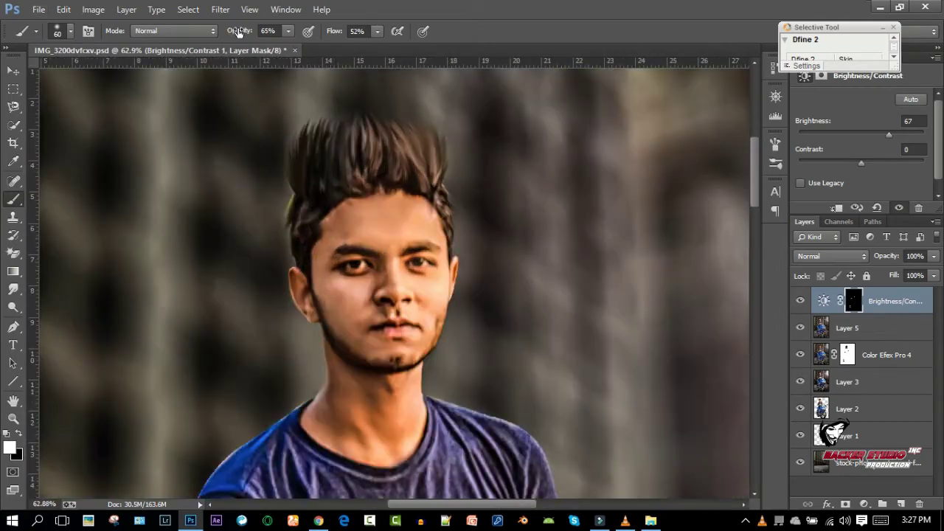
Step: At 50% opacity and brush size 90, brighten the foot and sandal
{"action": "key", "text": "5"}
{"action": "scroll", "coordinate": [280, 199], "scroll_direction": "down", "scroll_amount": 6}
{"action": "scroll", "coordinate": [314, 428], "scroll_direction": "up", "scroll_amount": 5}
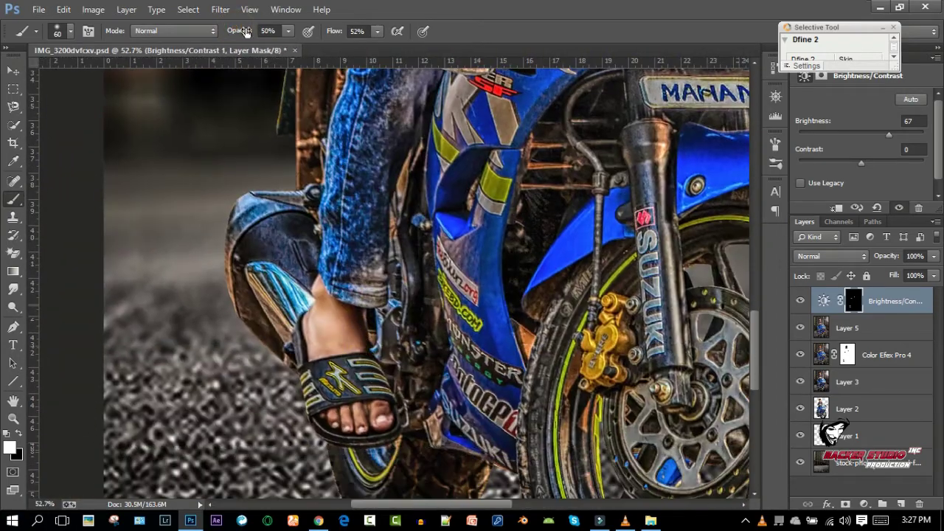
{"action": "scroll", "coordinate": [333, 327], "scroll_direction": "up", "scroll_amount": 1}
{"action": "key", "text": "bracketright"}
{"action": "key", "text": "bracketright"}
{"action": "key", "text": "bracketright"}
{"action": "mouse_move", "coordinate": [327, 342]}
{"action": "left_mouse_down"}
{"action": "mouse_move", "coordinate": [317, 352]}
{"action": "mouse_move", "coordinate": [363, 446]}
{"action": "left_mouse_up"}
{"action": "left_click_drag", "start_coordinate": [425, 272], "coordinate": [273, 359]}
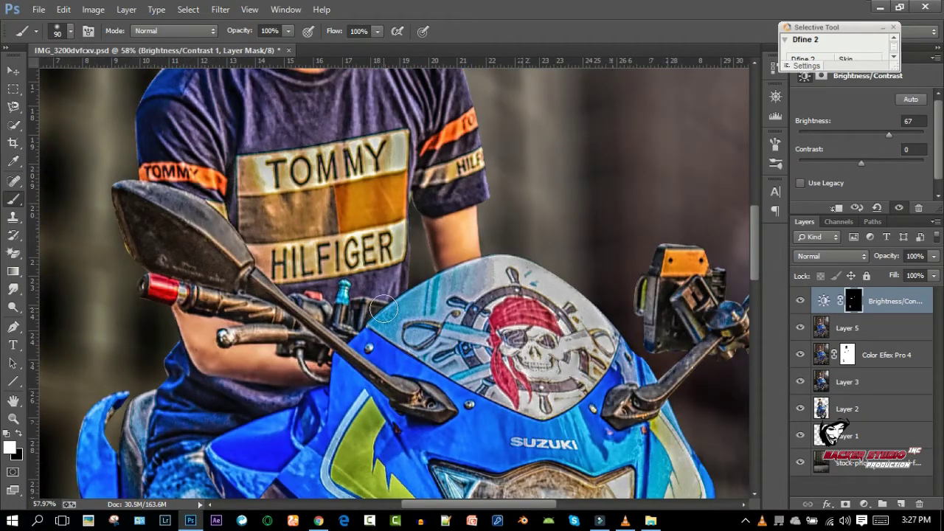
Step: Lower the flow to 58% and brighten the rider's face and neck
{"action": "left_click_drag", "start_coordinate": [459, 258], "coordinate": [440, 302]}
{"action": "scroll", "coordinate": [349, 221], "scroll_direction": "up", "scroll_amount": 3}
{"action": "left_click_drag", "start_coordinate": [333, 31], "coordinate": [329, 32]}
{"action": "scroll", "coordinate": [310, 140], "scroll_direction": "down", "scroll_amount": 2}
{"action": "left_click_drag", "start_coordinate": [304, 105], "coordinate": [268, 144]}
{"action": "key", "text": "bracketright"}
{"action": "key", "text": "bracketright"}
{"action": "key", "text": "bracketright"}
{"action": "scroll", "coordinate": [268, 143], "scroll_direction": "down", "scroll_amount": 2}
{"action": "scroll", "coordinate": [398, 155], "scroll_direction": "down", "scroll_amount": 2}
{"action": "scroll", "coordinate": [402, 159], "scroll_direction": "up", "scroll_amount": 4}
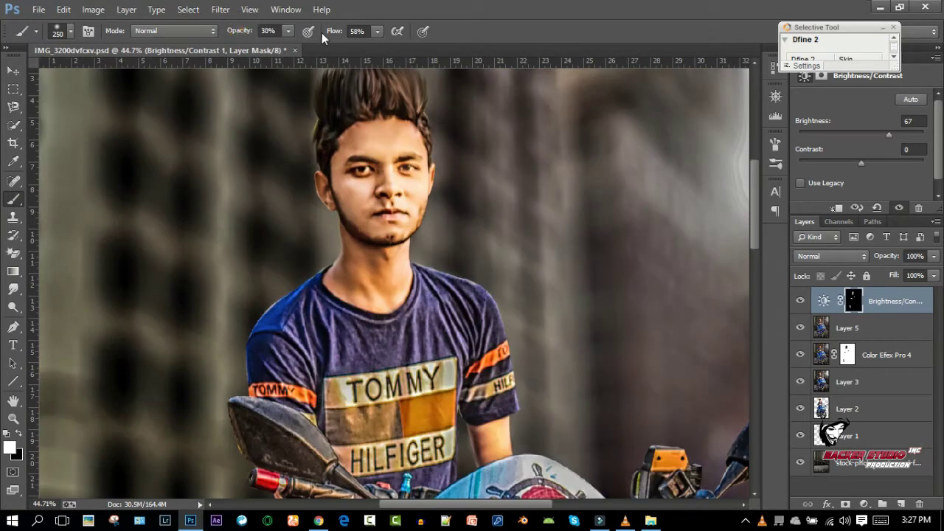
Step: Set black as the painting colour with 24% flow, then open the layer options menu
{"action": "key", "text": "x"}
{"action": "key", "text": "shift+2"}
{"action": "key", "text": "shift+4"}
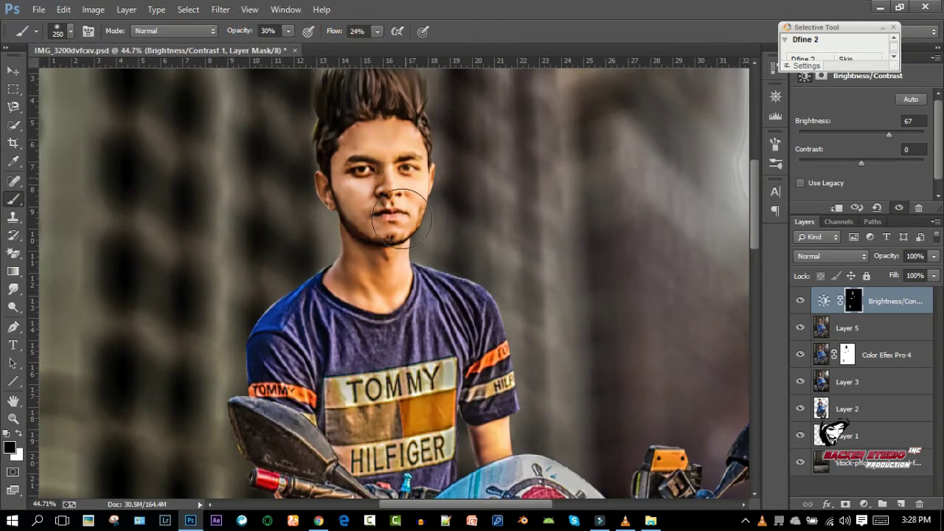
{"action": "scroll", "coordinate": [393, 190], "scroll_direction": "down", "scroll_amount": 2}
{"action": "scroll", "coordinate": [395, 221], "scroll_direction": "down", "scroll_amount": 1}
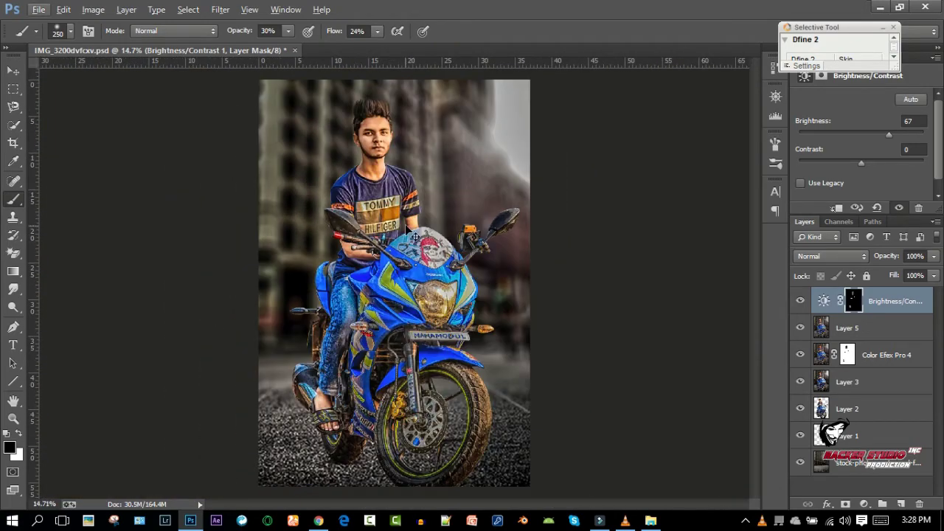
{"action": "right_click", "coordinate": [881, 338]}
Step: Merge Layer 5 down, then duplicate Brightness/Contrast 1 with a rider-and-bike mask
{"action": "left_click", "coordinate": [752, 397]}
{"action": "right_click", "coordinate": [839, 295]}
{"action": "left_click", "coordinate": [730, 141]}
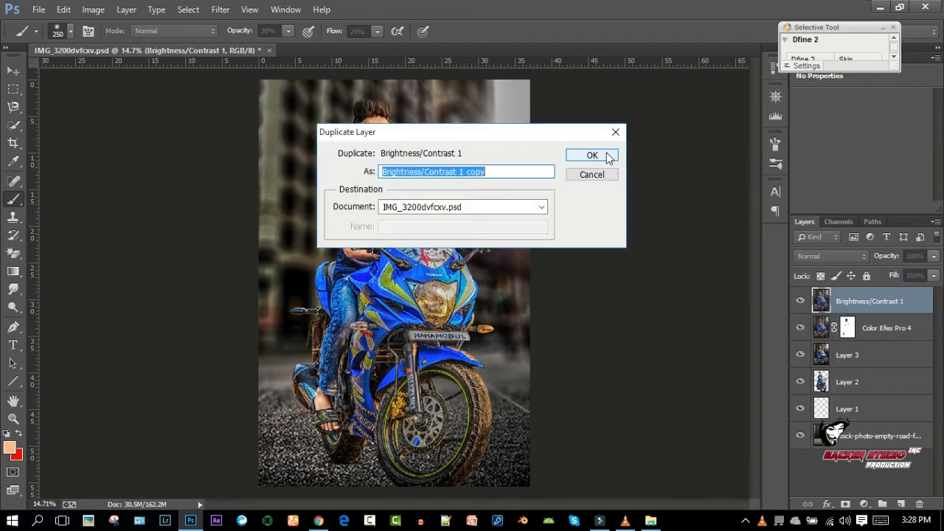
{"action": "left_click", "coordinate": [610, 154]}
{"action": "left_click", "coordinate": [823, 410], "text": "ctrl"}
{"action": "left_click", "coordinate": [845, 504]}
Step: On a new layer, paint a black 1200-px brush stroke across the lower photo
{"action": "left_click", "coordinate": [901, 503], "text": "ctrl"}
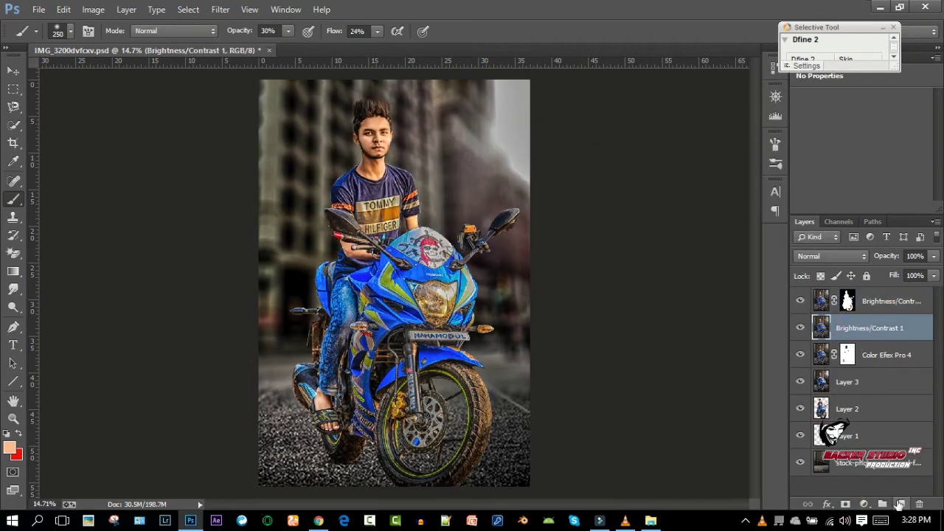
{"action": "left_click", "coordinate": [12, 448]}
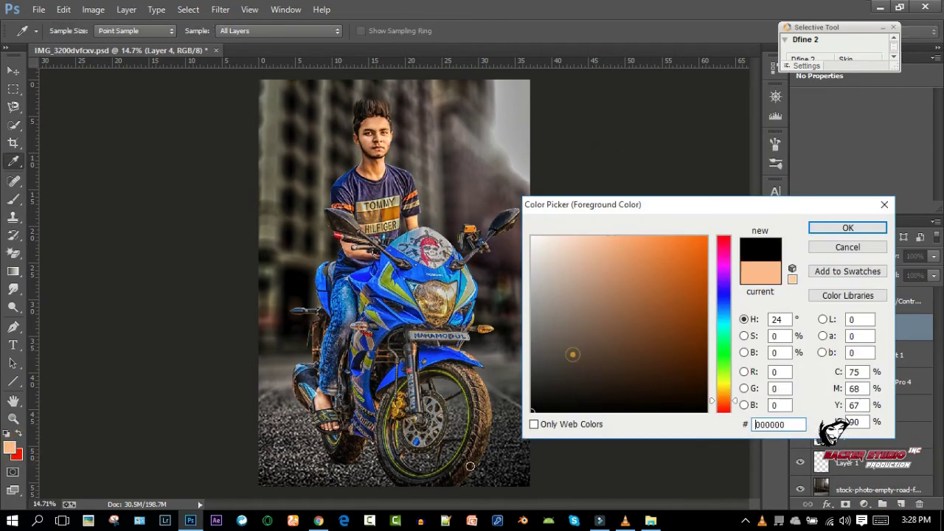
{"action": "left_click", "coordinate": [824, 227]}
{"action": "key", "text": "bracketright"}
{"action": "key", "text": "bracketright"}
{"action": "key", "text": "bracketright"}
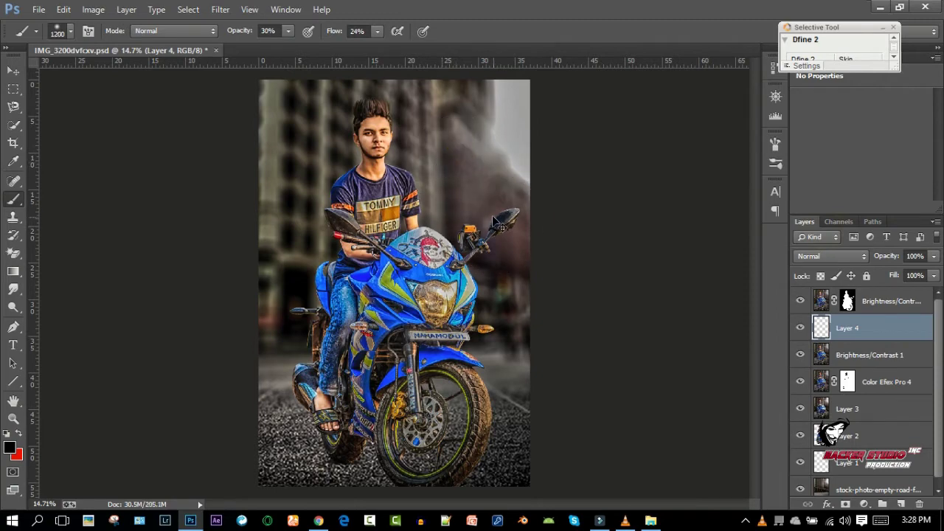
{"action": "left_click_drag", "start_coordinate": [464, 147], "coordinate": [487, 236]}
Step: Free Transform the dark stroke into a stretched patch along the bottom
{"action": "key", "text": "ctrl+t"}
{"action": "mouse_move", "coordinate": [445, 81]}
{"action": "left_mouse_down"}
{"action": "mouse_move", "coordinate": [447, 204]}
{"action": "mouse_move", "coordinate": [458, 216]}
{"action": "mouse_move", "coordinate": [428, 464]}
{"action": "mouse_move", "coordinate": [612, 426]}
{"action": "left_mouse_up"}
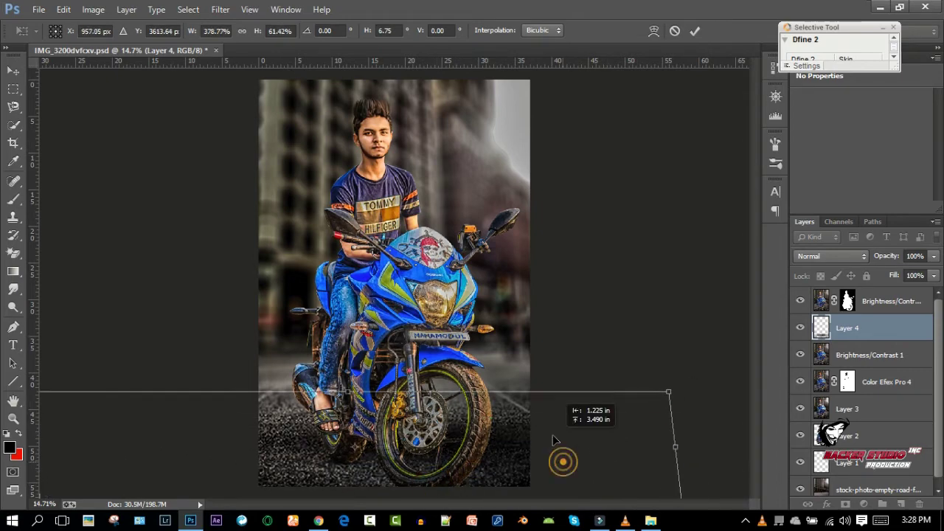
{"action": "left_click_drag", "start_coordinate": [613, 424], "coordinate": [664, 413]}
{"action": "key", "text": "Return"}
Step: Set the dark Layer 4 to 40% opacity, compare it, and add empty Layer 5
{"action": "key", "text": "b"}
{"action": "left_click_drag", "start_coordinate": [887, 259], "coordinate": [855, 266]}
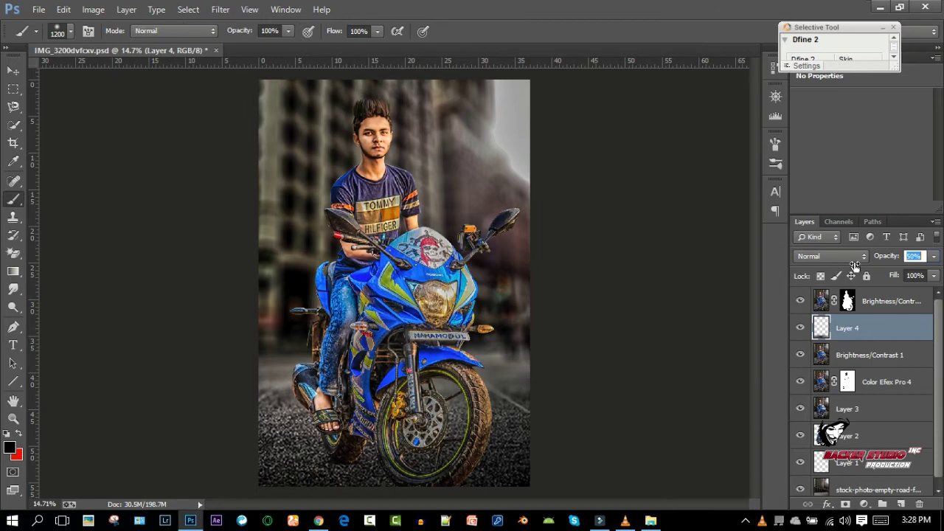
{"action": "type", "text": "40"}
{"action": "left_click", "coordinate": [800, 328]}
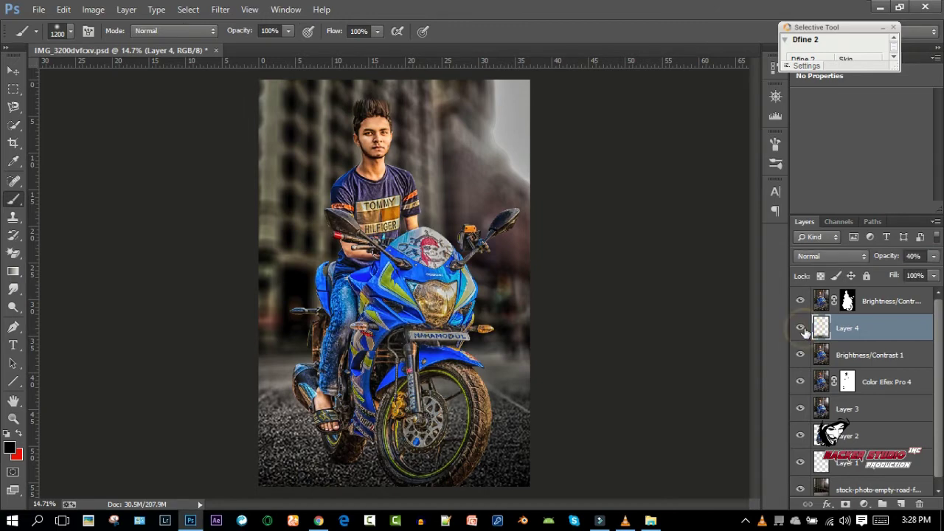
{"action": "left_click", "coordinate": [800, 327]}
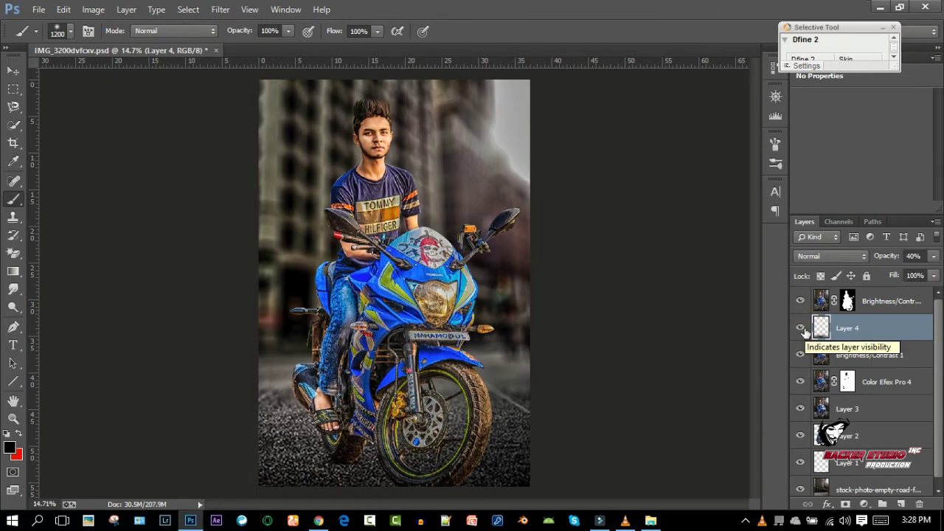
{"action": "left_click", "coordinate": [899, 504]}
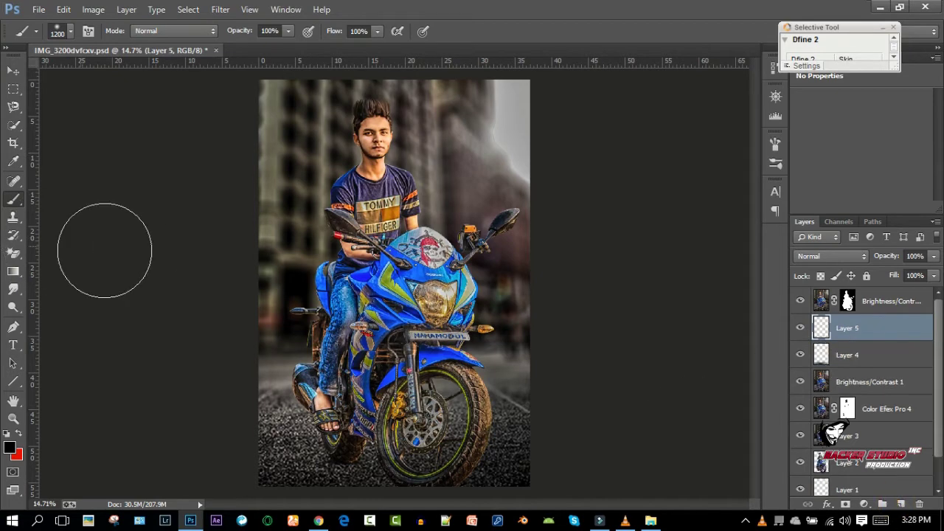
Step: Paint an orange #f76400 dab on the photo
{"action": "left_click", "coordinate": [9, 446]}
{"action": "type", "text": "f76400"}
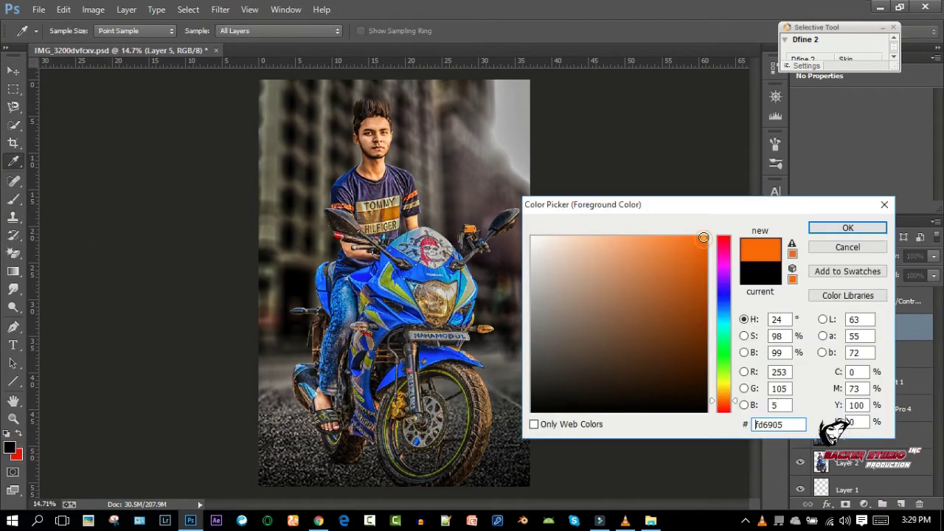
{"action": "left_click", "coordinate": [833, 228]}
{"action": "left_click", "coordinate": [473, 156]}
Step: Paint a white #ffffff core into the orange glow with a 1100-px brush
{"action": "key", "text": "x"}
{"action": "left_click", "coordinate": [10, 447]}
{"action": "type", "text": "ffffff"}
{"action": "left_click", "coordinate": [846, 226]}
{"action": "key", "text": "bracketleft"}
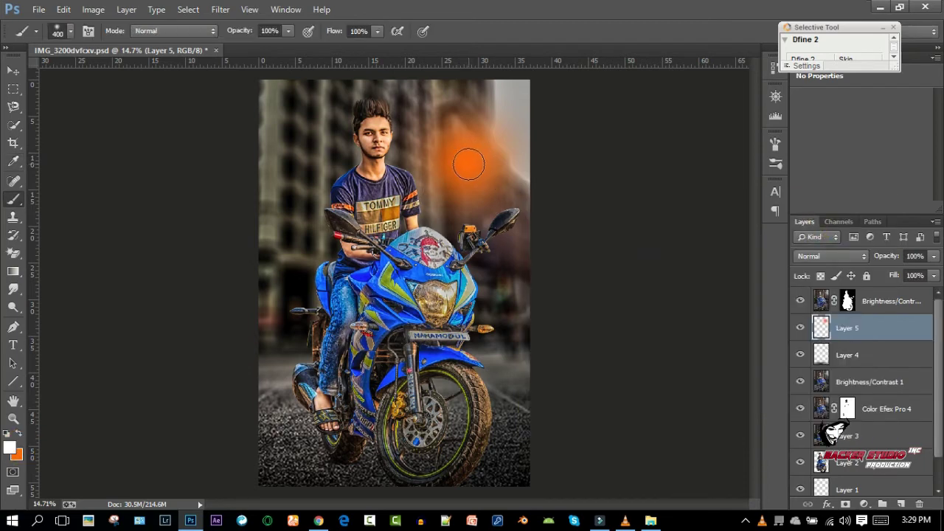
{"action": "left_click", "coordinate": [468, 165]}
Step: Set Layer 5 to Screen and move the glow near the rider's head, enlarged to 190%
{"action": "left_click", "coordinate": [832, 256]}
{"action": "left_click", "coordinate": [841, 107]}
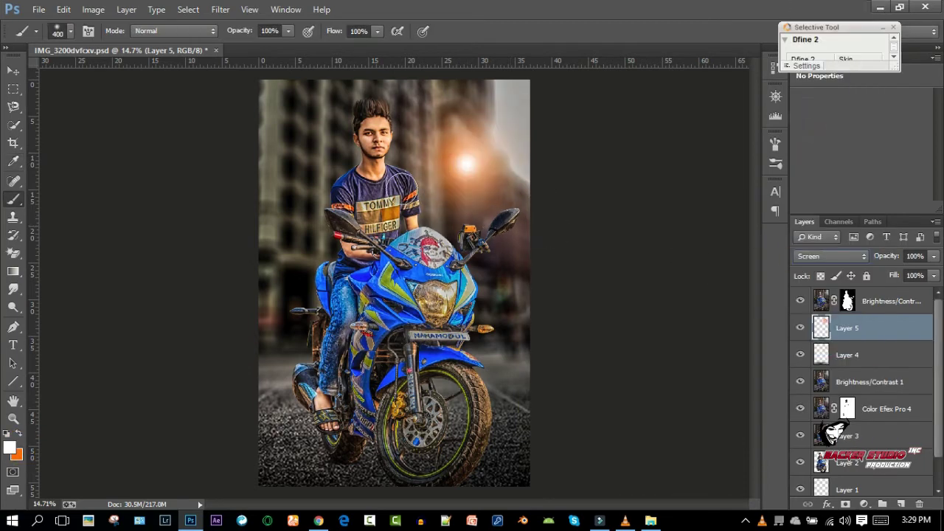
{"action": "key", "text": "v"}
{"action": "left_click_drag", "start_coordinate": [479, 173], "coordinate": [380, 161]}
{"action": "key", "text": "ctrl+t"}
{"action": "mouse_move", "coordinate": [433, 274]}
{"action": "left_mouse_down"}
{"action": "mouse_move", "coordinate": [492, 355]}
{"action": "mouse_move", "coordinate": [454, 297]}
{"action": "left_mouse_up"}
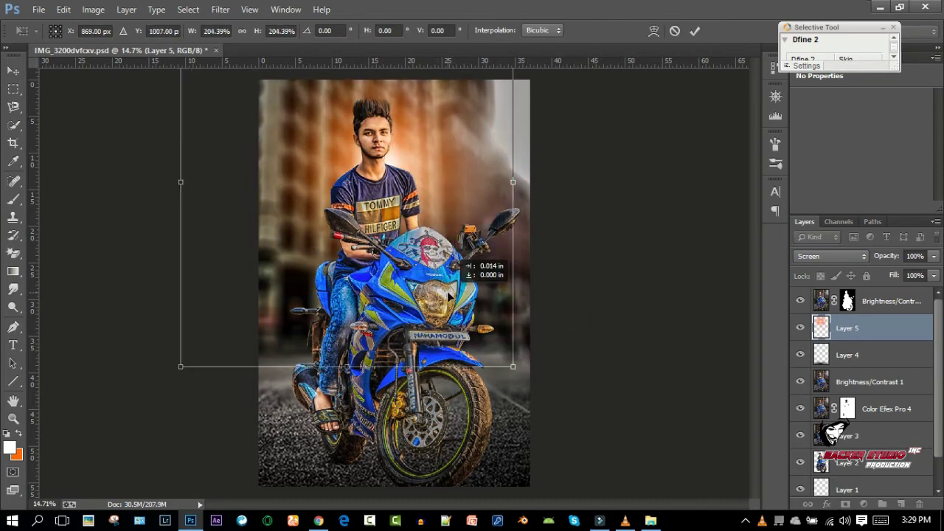
{"action": "left_click", "coordinate": [695, 30]}
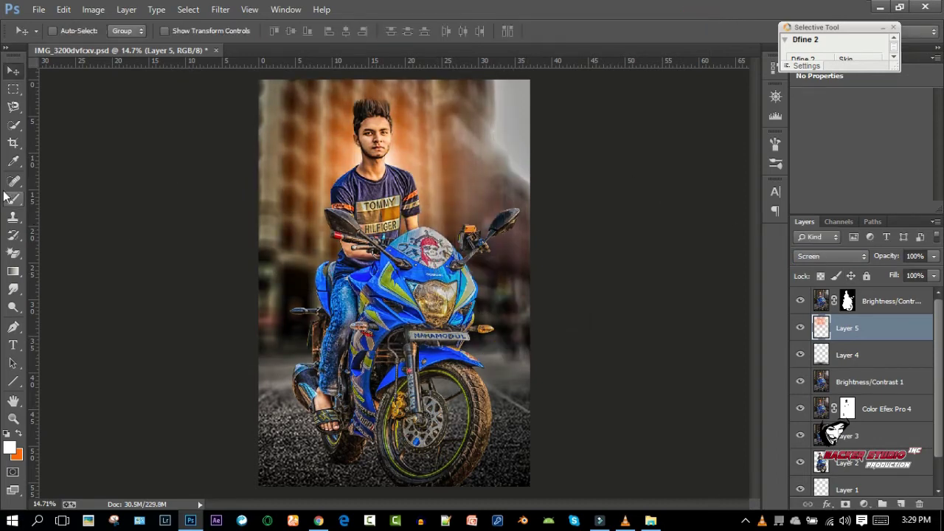
Step: Switch to an enlarged 800-px Eraser and lower the glow layer to 65% opacity
{"action": "right_click", "coordinate": [13, 252]}
{"action": "left_click", "coordinate": [52, 251]}
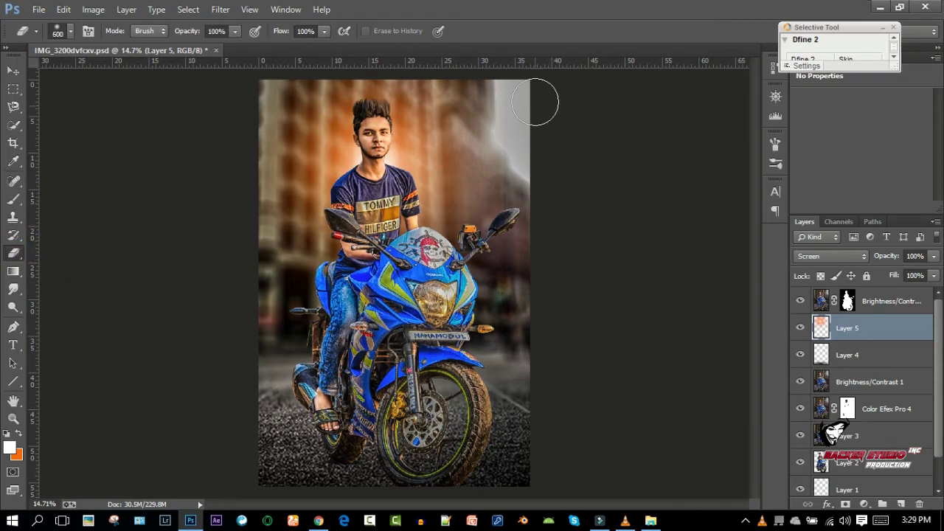
{"action": "key", "text": "bracketright"}
{"action": "key", "text": "bracketright"}
{"action": "left_click_drag", "start_coordinate": [889, 256], "coordinate": [871, 260]}
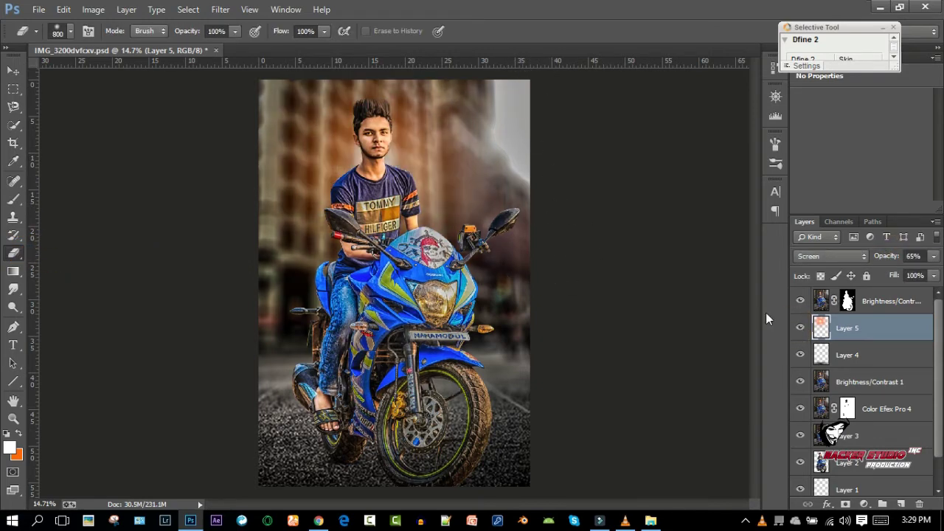
{"action": "left_click", "coordinate": [878, 311]}
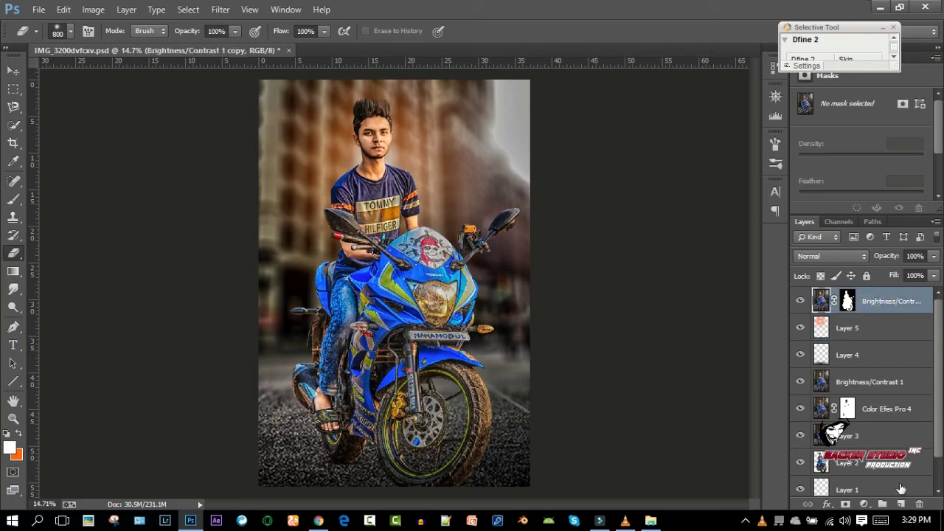
Step: Create Layer 6 and merge the visible image into it with Apply Image
{"action": "left_click", "coordinate": [901, 503]}
{"action": "left_click", "coordinate": [94, 9]}
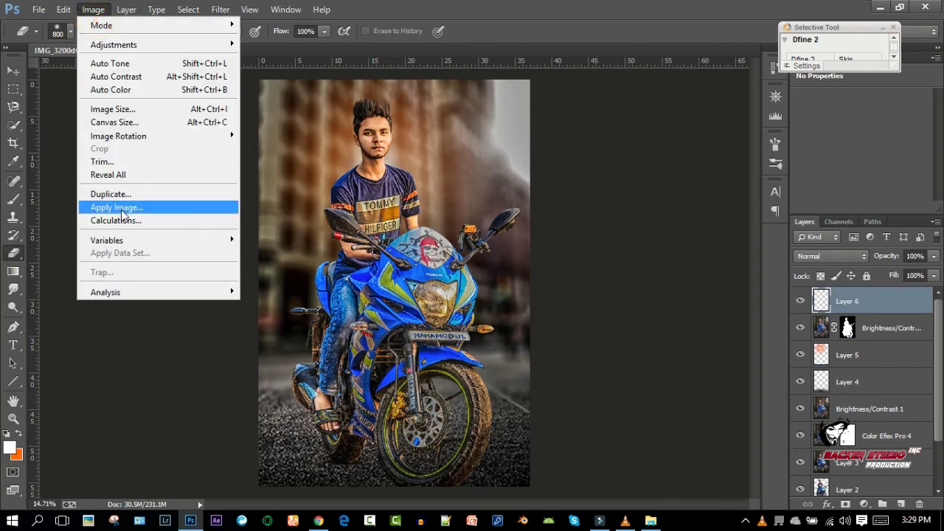
{"action": "left_click", "coordinate": [117, 207]}
{"action": "left_click", "coordinate": [602, 137]}
Step: Grade Layer 6 in Camera Raw: Clarity +27, Contrast +3, Blacks -38, warmer temperature, dark vignette
{"action": "left_click", "coordinate": [221, 10]}
{"action": "left_click", "coordinate": [238, 89]}
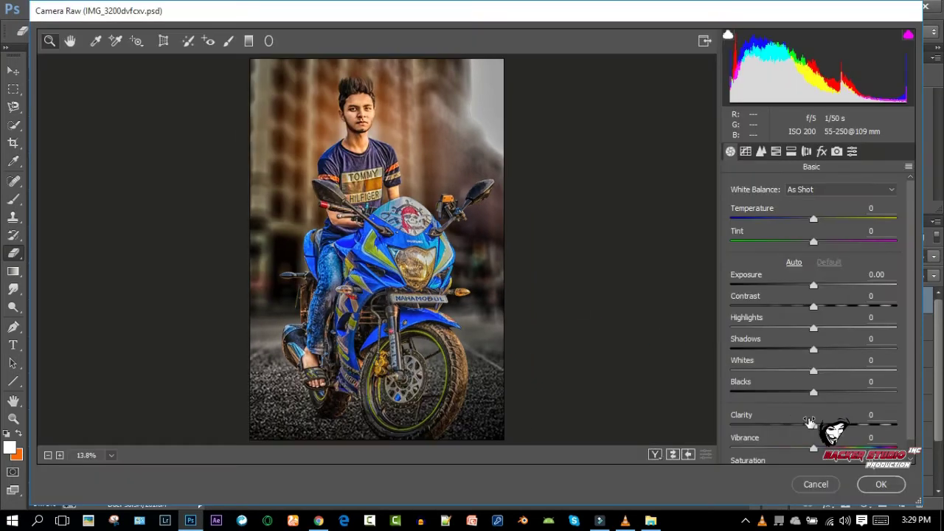
{"action": "left_click_drag", "start_coordinate": [814, 425], "coordinate": [849, 426]}
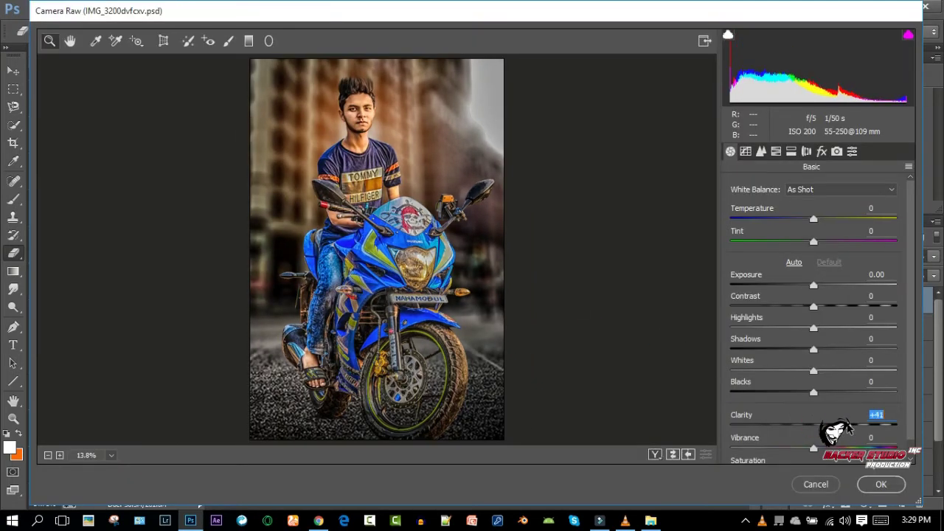
{"action": "left_click_drag", "start_coordinate": [815, 308], "coordinate": [818, 311]}
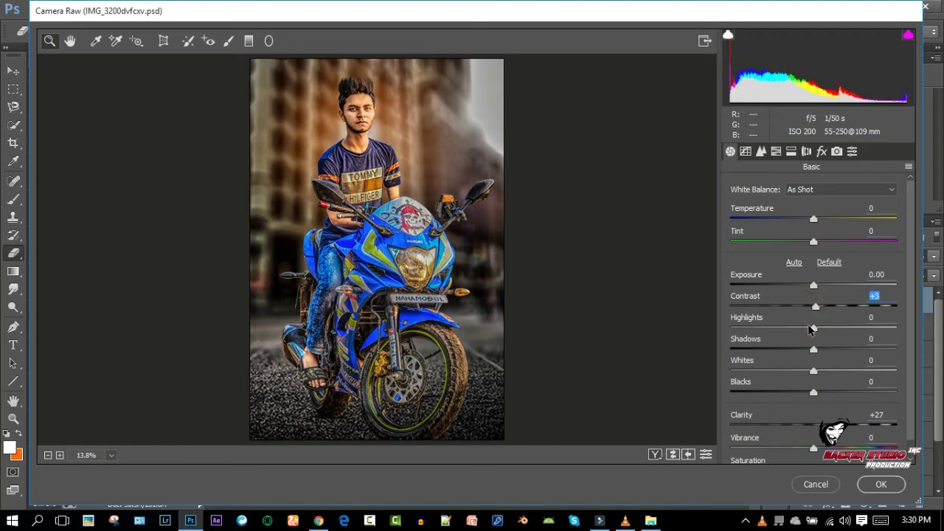
{"action": "left_click_drag", "start_coordinate": [816, 382], "coordinate": [770, 394]}
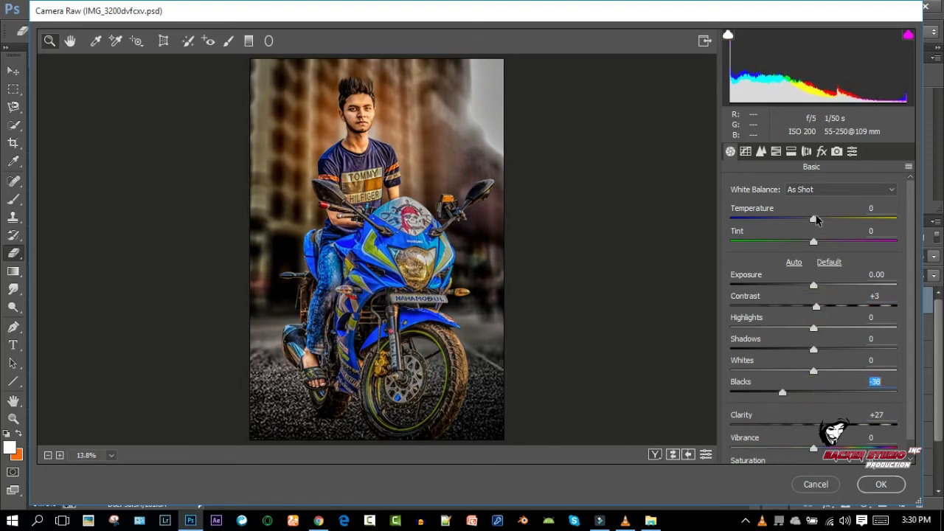
{"action": "left_click_drag", "start_coordinate": [816, 220], "coordinate": [819, 222]}
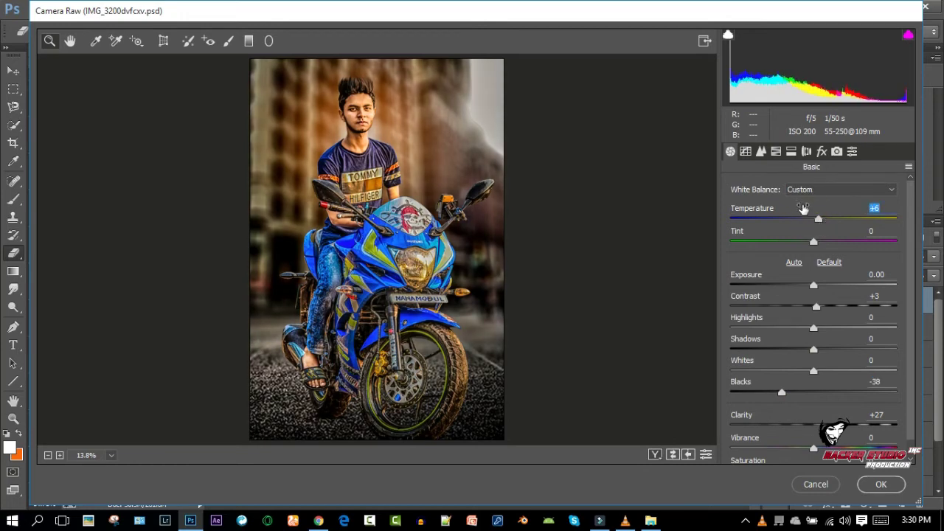
{"action": "left_click", "coordinate": [822, 151]}
{"action": "left_click_drag", "start_coordinate": [814, 381], "coordinate": [799, 382]}
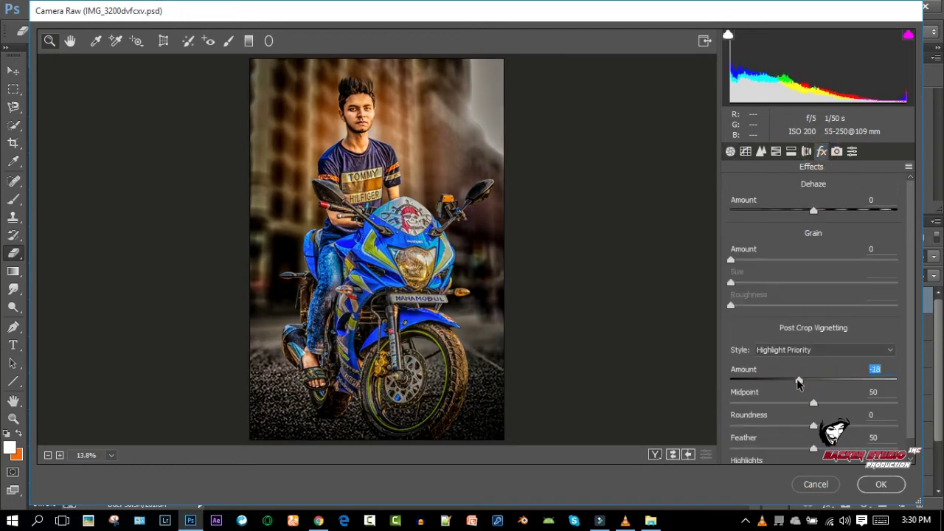
{"action": "left_click", "coordinate": [881, 484]}
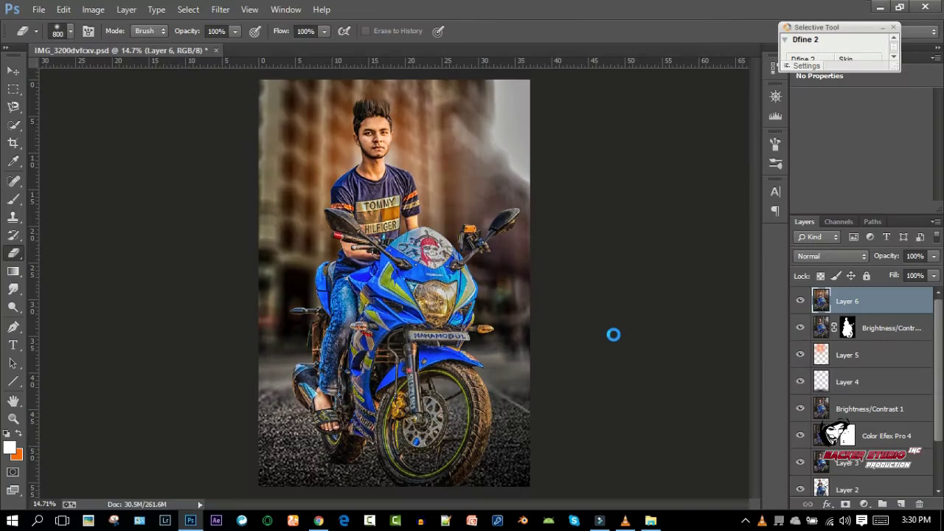
{"action": "left_click", "coordinate": [192, 520]}
Step: Place the particle-fire image in Screen mode over the photo at 32% opacity
{"action": "mouse_move", "coordinate": [450, 111]}
{"action": "left_mouse_down"}
{"action": "mouse_move", "coordinate": [200, 523]}
{"action": "mouse_move", "coordinate": [351, 451]}
{"action": "left_mouse_up"}
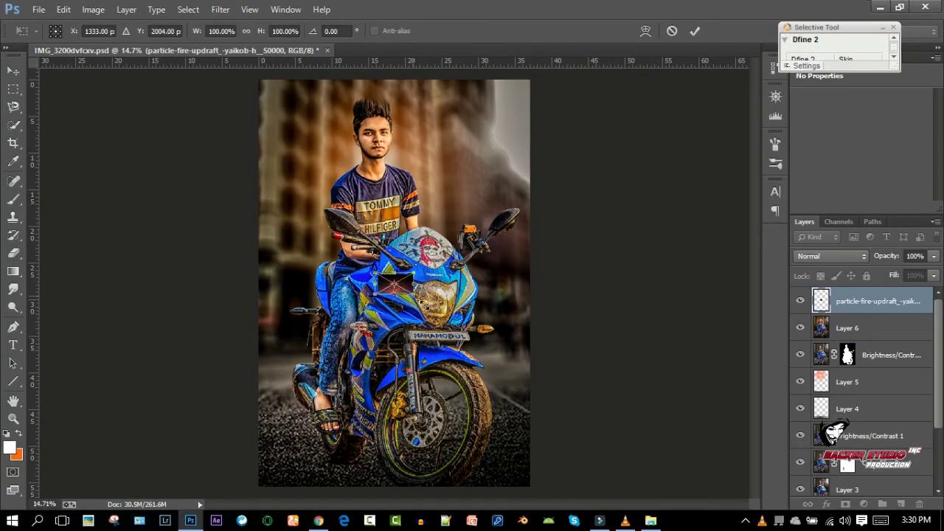
{"action": "left_click_drag", "start_coordinate": [357, 361], "coordinate": [358, 425]}
{"action": "left_click", "coordinate": [831, 256]}
{"action": "left_click", "coordinate": [808, 104]}
{"action": "mouse_move", "coordinate": [459, 452]}
{"action": "left_mouse_down"}
{"action": "mouse_move", "coordinate": [470, 441]}
{"action": "mouse_move", "coordinate": [409, 483]}
{"action": "left_mouse_up"}
{"action": "left_click", "coordinate": [695, 31]}
{"action": "key", "text": "e"}
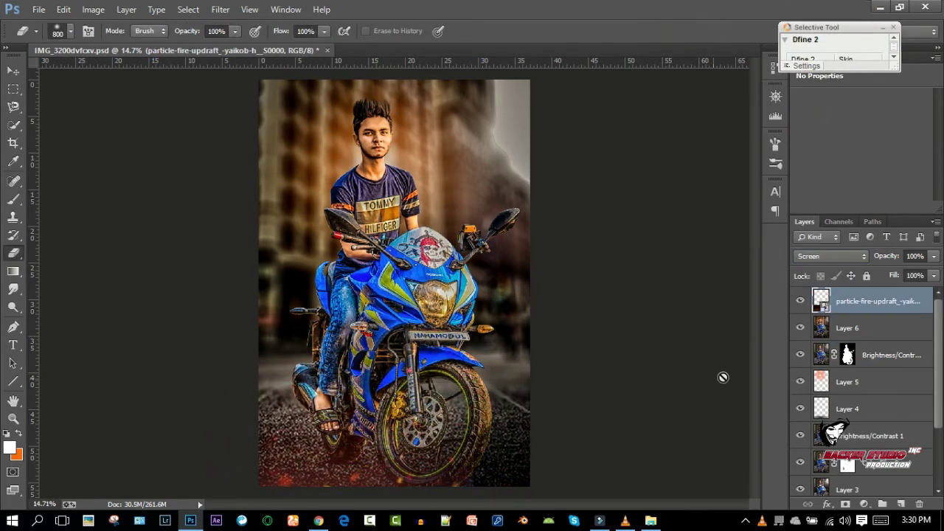
{"action": "left_click_drag", "start_coordinate": [870, 262], "coordinate": [842, 261]}
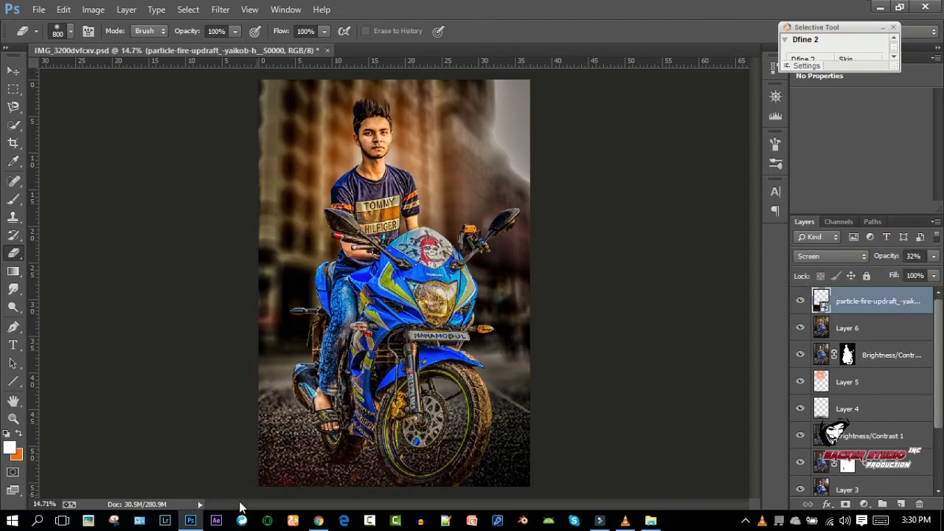
Step: Place the img-20151215-wa0154 sparks image in Screen mode and position it across the photo
{"action": "left_click", "coordinate": [190, 520]}
{"action": "mouse_move", "coordinate": [379, 105]}
{"action": "left_mouse_down"}
{"action": "mouse_move", "coordinate": [216, 516]}
{"action": "mouse_move", "coordinate": [190, 517]}
{"action": "mouse_move", "coordinate": [394, 283]}
{"action": "left_mouse_up"}
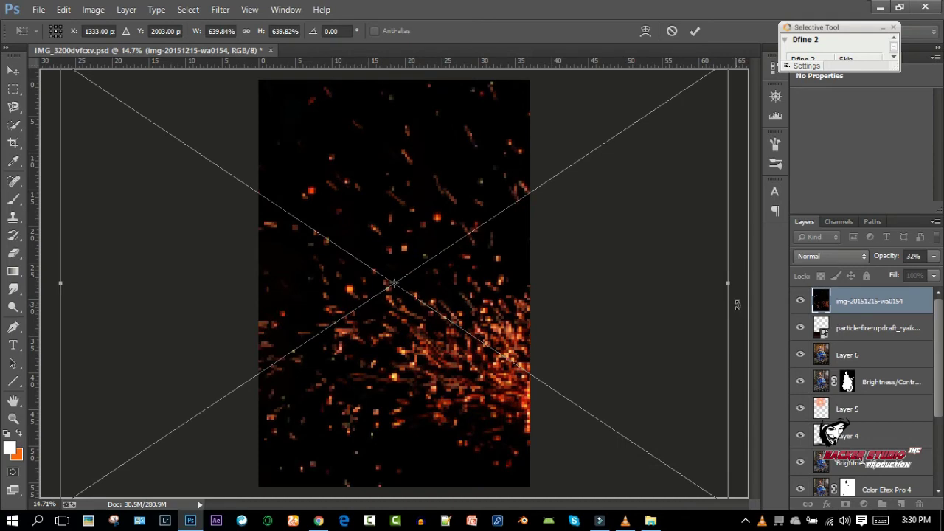
{"action": "left_click", "coordinate": [855, 255]}
{"action": "left_click", "coordinate": [826, 173]}
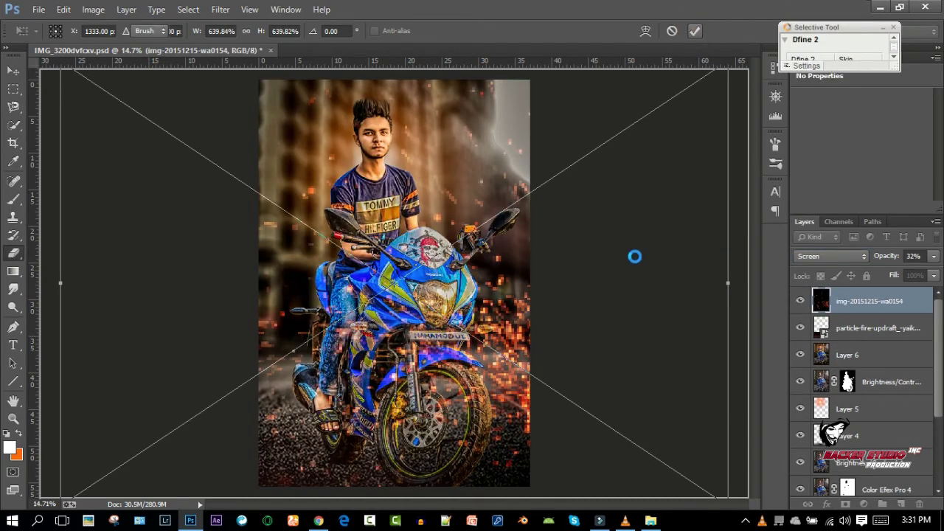
{"action": "key", "text": "ctrl+t"}
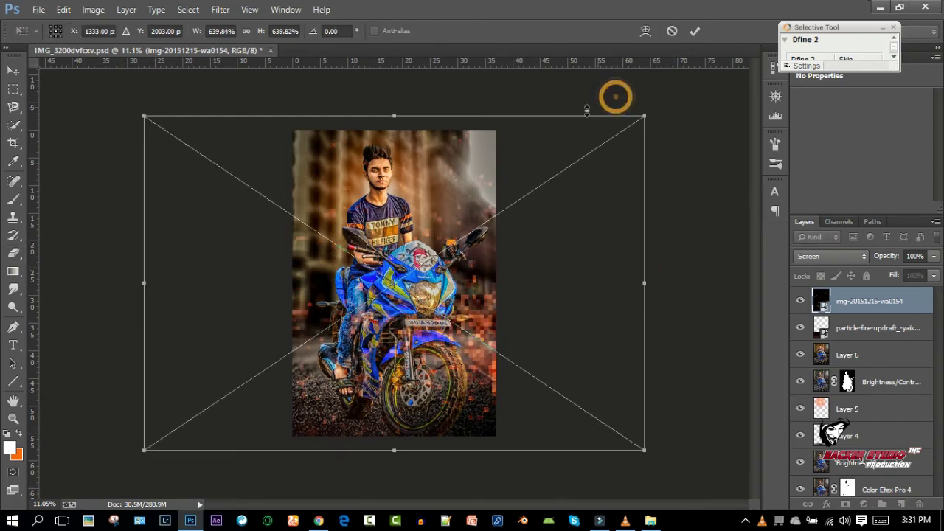
{"action": "left_click", "coordinate": [124, 298]}
{"action": "left_click", "coordinate": [694, 31]}
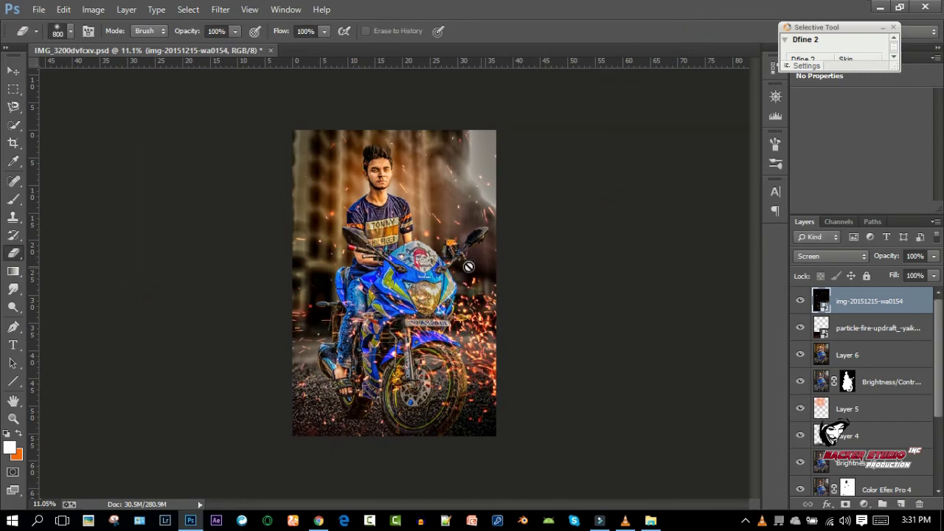
{"action": "left_click", "coordinate": [12, 74]}
{"action": "mouse_move", "coordinate": [413, 372]}
{"action": "left_mouse_down"}
{"action": "mouse_move", "coordinate": [481, 426]}
{"action": "mouse_move", "coordinate": [452, 378]}
{"action": "left_mouse_up"}
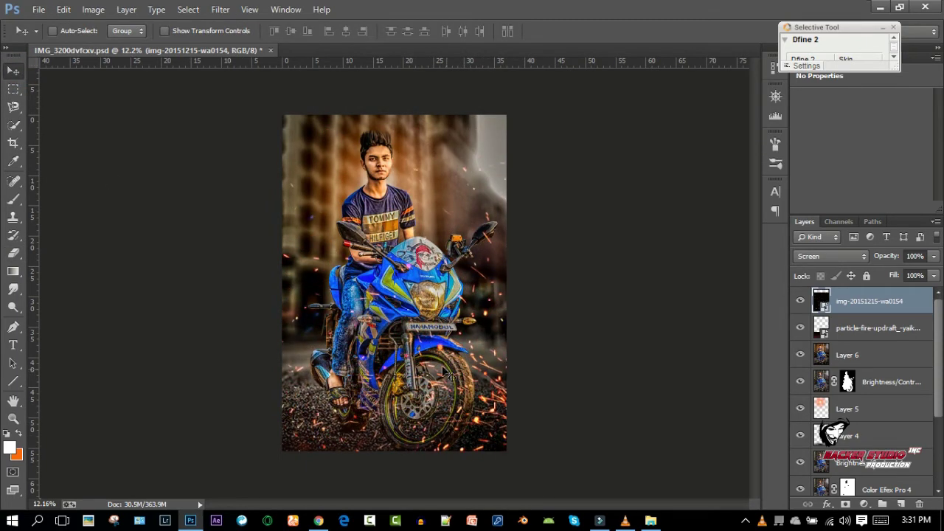
Step: Flip the sparks layer horizontally, enlarge it, and slide it left around the rider
{"action": "key", "text": "ctrl+t"}
{"action": "left_click_drag", "start_coordinate": [201, 159], "coordinate": [253, 193]}
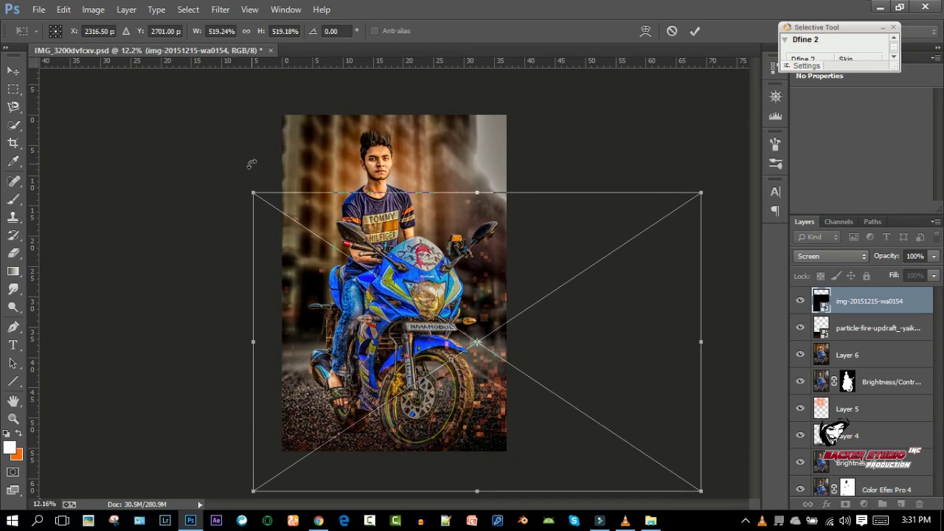
{"action": "left_click_drag", "start_coordinate": [484, 241], "coordinate": [287, 137]}
{"action": "right_click", "coordinate": [391, 198]}
{"action": "left_click", "coordinate": [441, 389]}
{"action": "left_click_drag", "start_coordinate": [441, 394], "coordinate": [643, 137]}
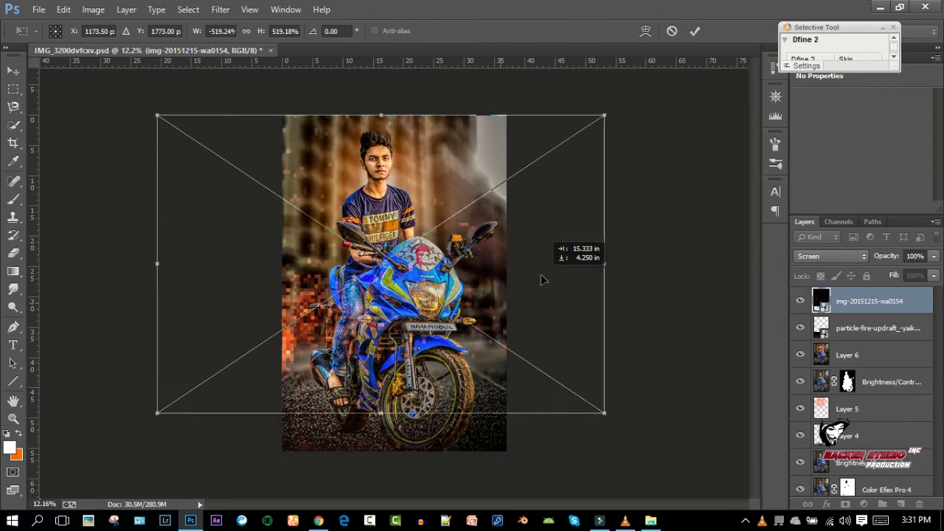
{"action": "left_click_drag", "start_coordinate": [643, 137], "coordinate": [656, 95]}
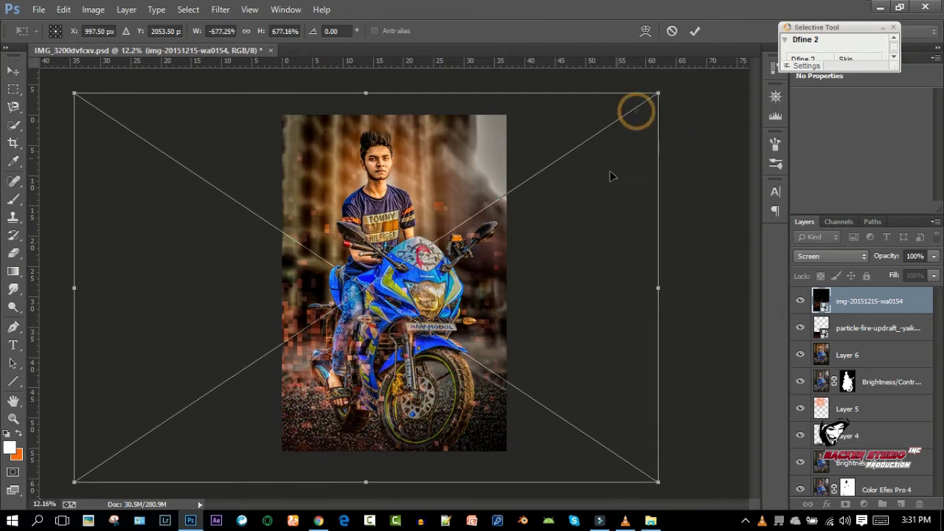
{"action": "left_click", "coordinate": [695, 31]}
{"action": "left_click_drag", "start_coordinate": [392, 182], "coordinate": [302, 192]}
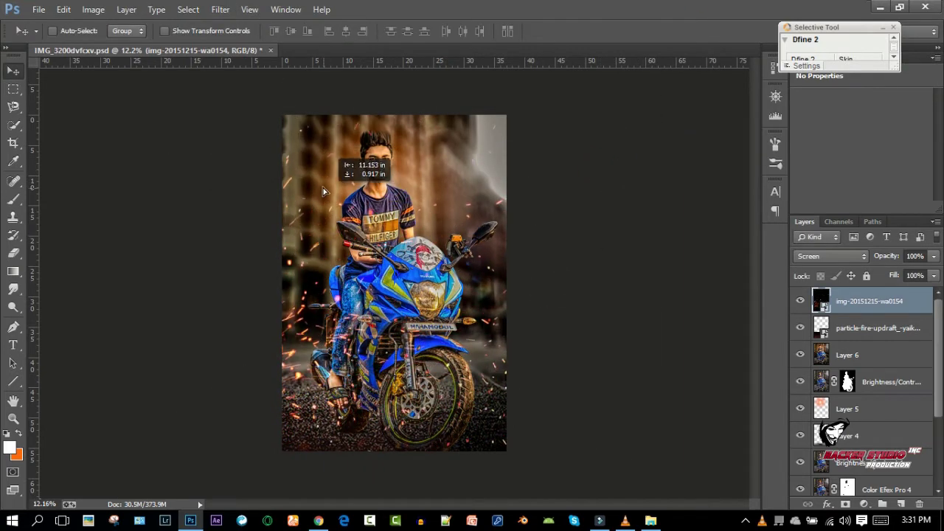
{"action": "left_click", "coordinate": [219, 9]}
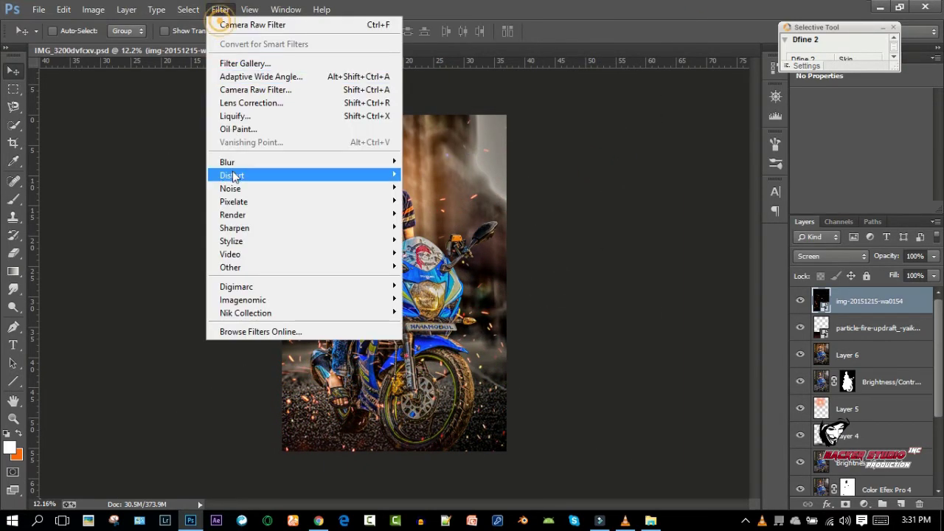
Step: Blur the sparks with a high-radius Gaussian Blur, rasterize, and erase the dark blur left of the bike
{"action": "left_click", "coordinate": [422, 260]}
{"action": "left_click_drag", "start_coordinate": [781, 226], "coordinate": [810, 228]}
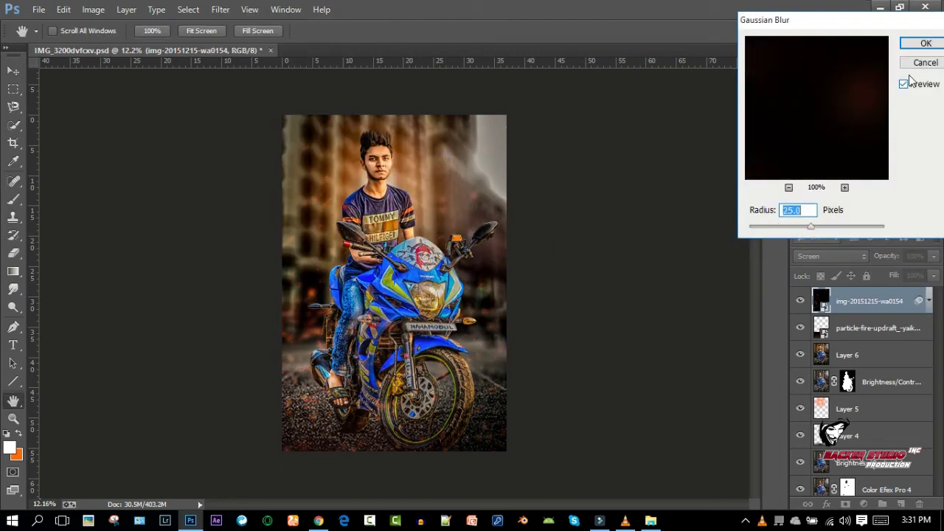
{"action": "left_click", "coordinate": [924, 43]}
{"action": "left_click", "coordinate": [13, 255]}
{"action": "left_click", "coordinate": [305, 310]}
{"action": "left_click", "coordinate": [432, 211]}
{"action": "key", "text": "bracketright"}
{"action": "key", "text": "bracketright"}
{"action": "key", "text": "bracketright"}
{"action": "mouse_move", "coordinate": [305, 306]}
{"action": "left_mouse_down"}
{"action": "mouse_move", "coordinate": [313, 379]}
{"action": "mouse_move", "coordinate": [347, 347]}
{"action": "mouse_move", "coordinate": [405, 243]}
{"action": "left_mouse_up"}
Step: Set the sparks layer to 60% opacity and place the bonfire image into the document
{"action": "left_click_drag", "start_coordinate": [886, 259], "coordinate": [875, 259]}
{"action": "left_click", "coordinate": [800, 303]}
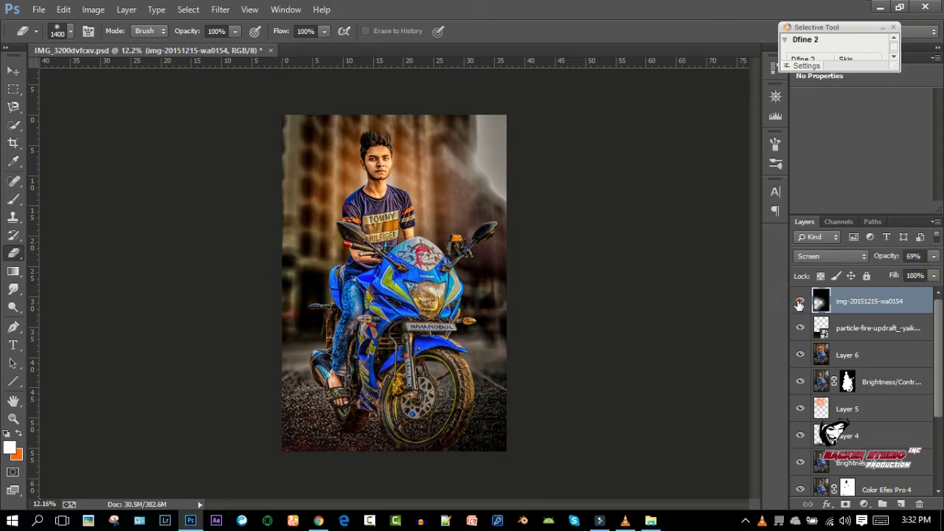
{"action": "left_click", "coordinate": [190, 520]}
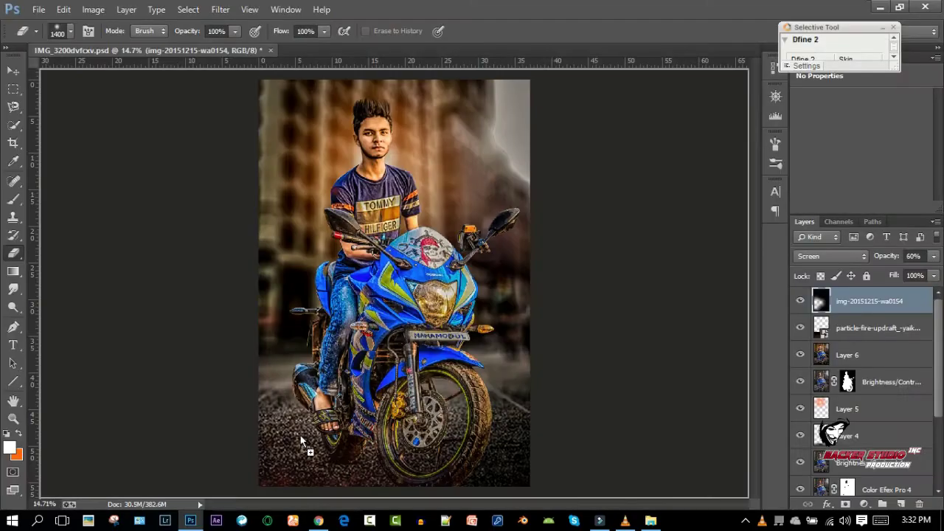
{"action": "left_click_drag", "start_coordinate": [238, 325], "coordinate": [384, 420]}
Step: Set the fire layer to Screen and enlarge it to about 70% toward the lower right
{"action": "left_click", "coordinate": [832, 256]}
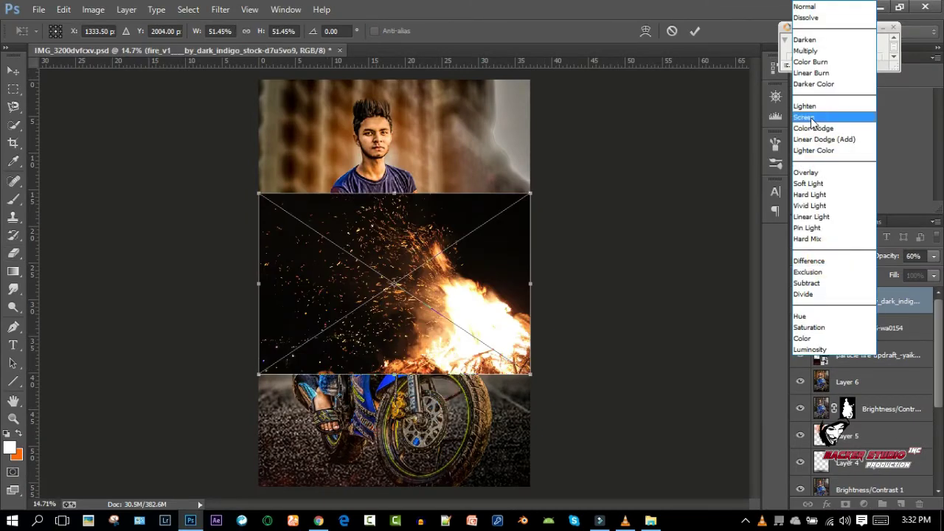
{"action": "left_click", "coordinate": [832, 112]}
{"action": "left_click_drag", "start_coordinate": [481, 234], "coordinate": [575, 424]}
{"action": "left_click_drag", "start_coordinate": [347, 371], "coordinate": [290, 340]}
{"action": "left_click_drag", "start_coordinate": [446, 362], "coordinate": [437, 396]}
{"action": "left_click", "coordinate": [695, 31]}
Step: Position the fire sparks over the bike's front wheel and bring in the smoke stock image
{"action": "key", "text": "e"}
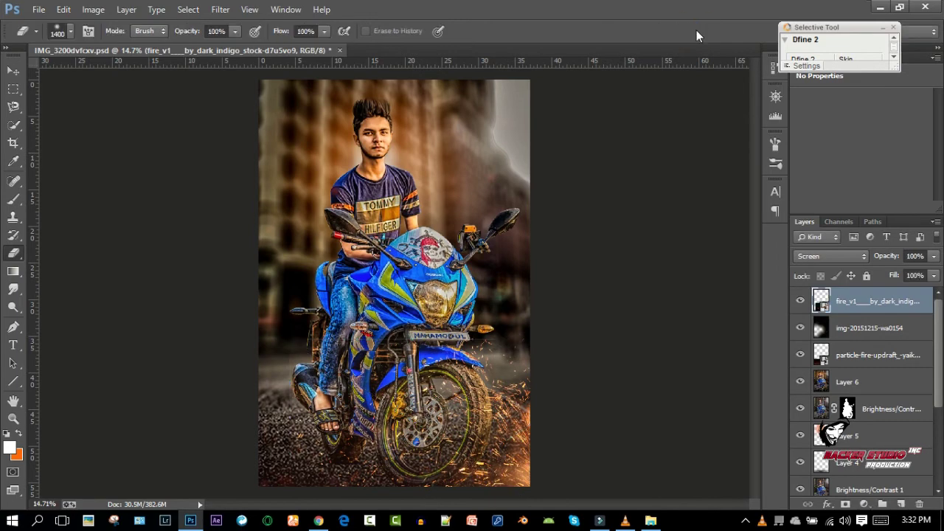
{"action": "scroll", "coordinate": [503, 322], "scroll_direction": "down", "scroll_amount": 1}
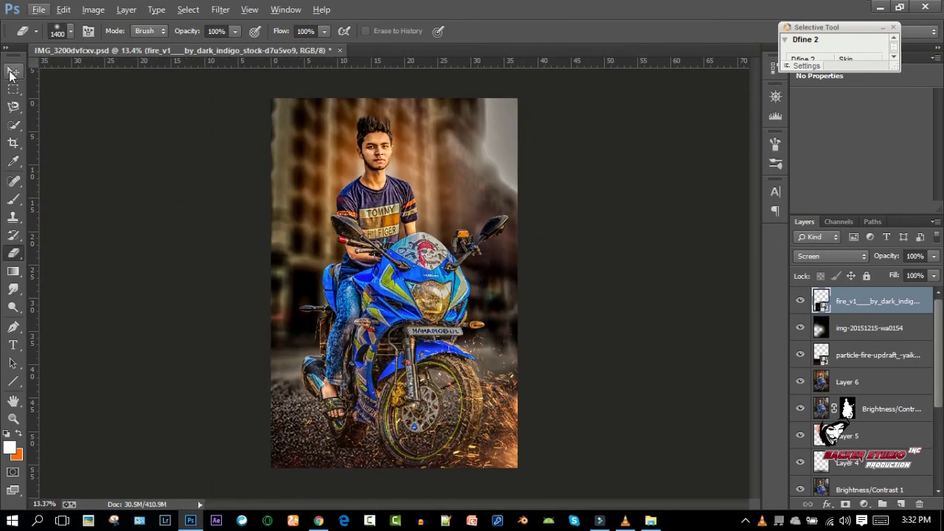
{"action": "left_click", "coordinate": [10, 76]}
{"action": "left_click_drag", "start_coordinate": [413, 365], "coordinate": [415, 329]}
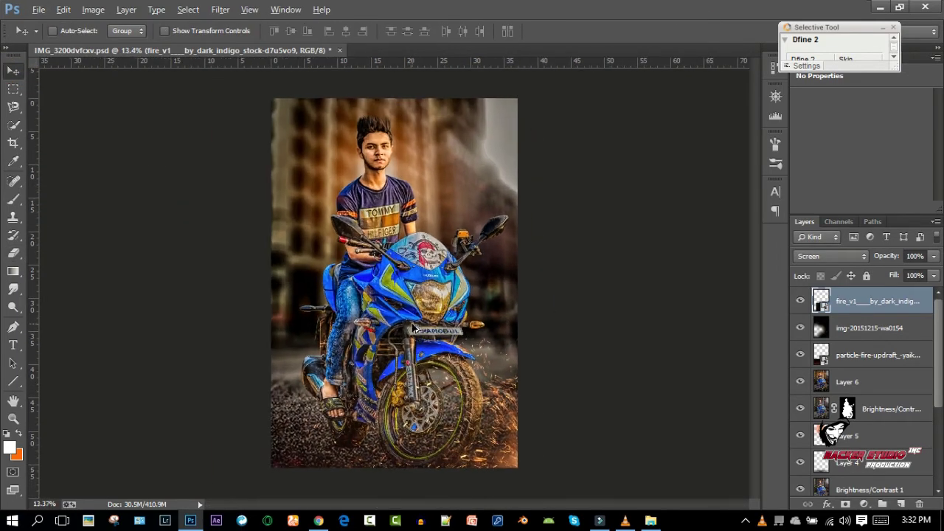
{"action": "key", "text": "alt+Tab"}
{"action": "mouse_move", "coordinate": [524, 115]}
{"action": "left_mouse_down"}
{"action": "mouse_move", "coordinate": [198, 526]}
{"action": "mouse_move", "coordinate": [801, 259]}
{"action": "left_mouse_up"}
Step: Set the smoke layer to Screen and enlarge it to about 361%, shifted left
{"action": "left_click", "coordinate": [832, 256]}
{"action": "left_click", "coordinate": [811, 117]}
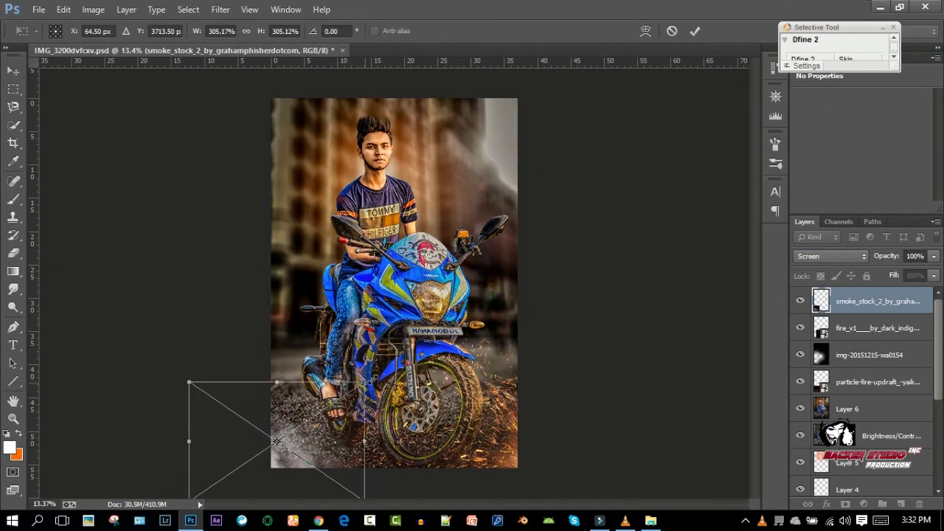
{"action": "left_click_drag", "start_coordinate": [330, 439], "coordinate": [338, 442]}
{"action": "left_click", "coordinate": [690, 31]}
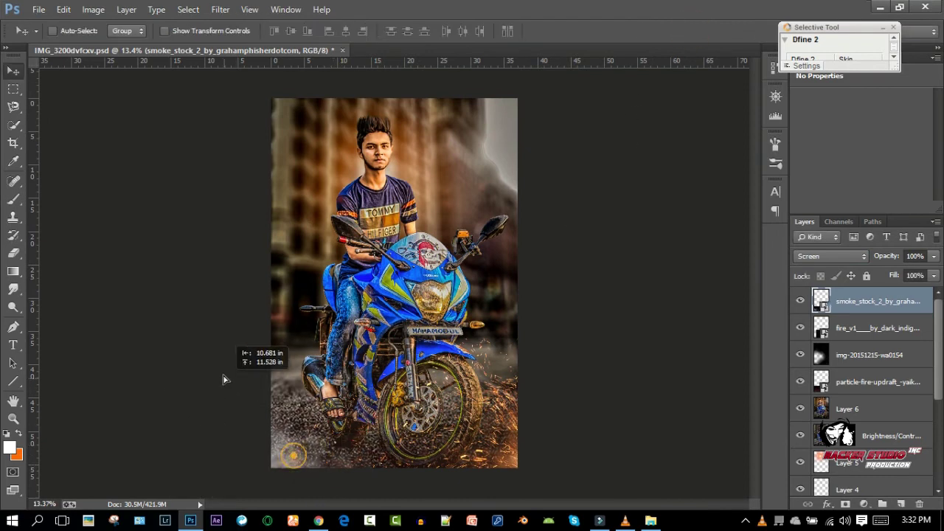
Step: Duplicate smoke copies along the bottom edge and rotate one along the left side
{"action": "left_click_drag", "start_coordinate": [226, 386], "coordinate": [249, 359]}
{"action": "left_click_drag", "start_coordinate": [373, 378], "coordinate": [392, 471]}
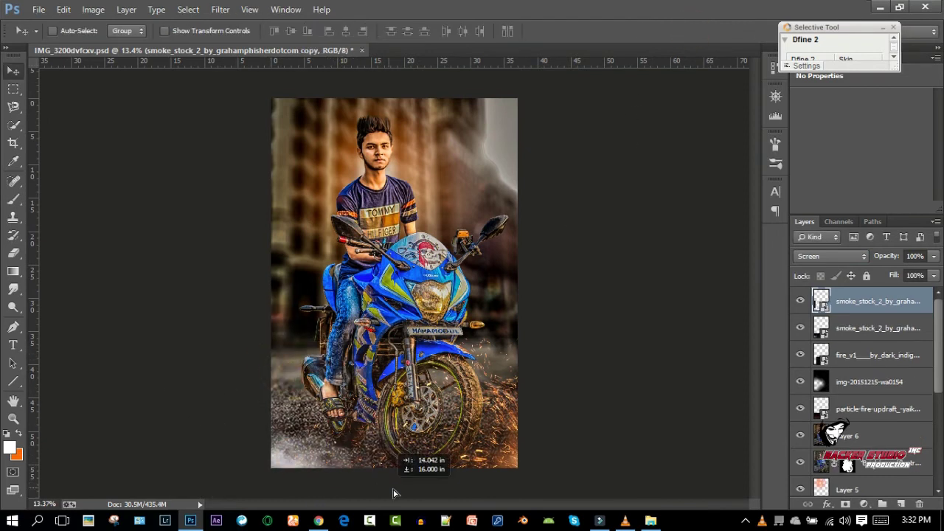
{"action": "left_click_drag", "start_coordinate": [397, 477], "coordinate": [389, 472]}
{"action": "left_click_drag", "start_coordinate": [279, 452], "coordinate": [243, 295]}
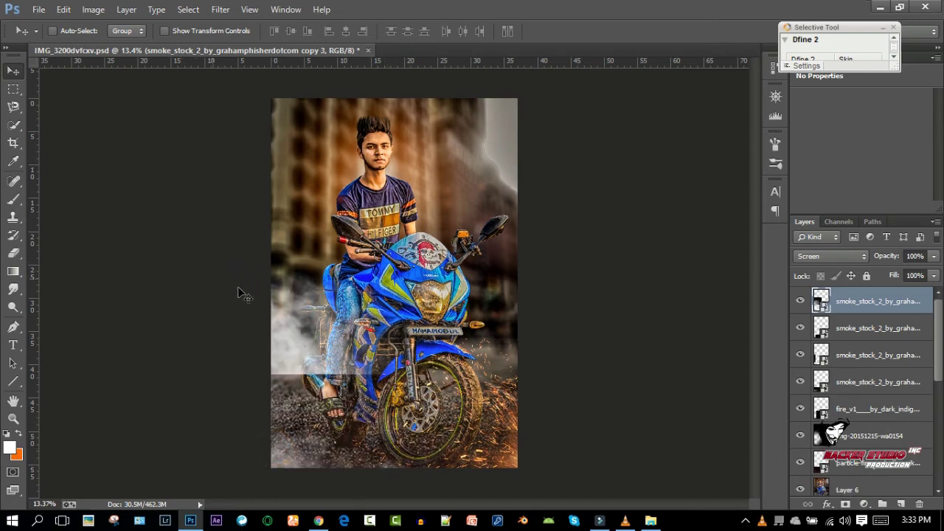
{"action": "key", "text": "ctrl+t"}
{"action": "left_click_drag", "start_coordinate": [332, 243], "coordinate": [292, 267]}
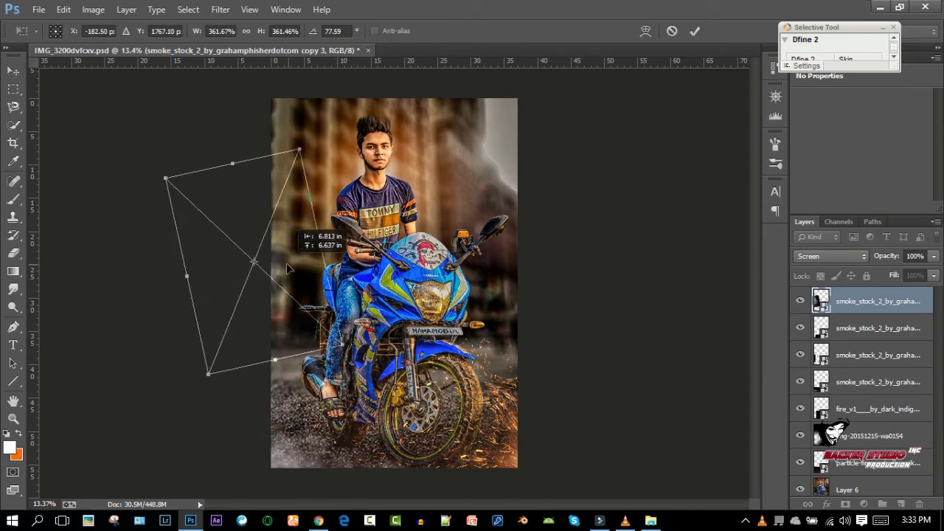
{"action": "left_click", "coordinate": [698, 31]}
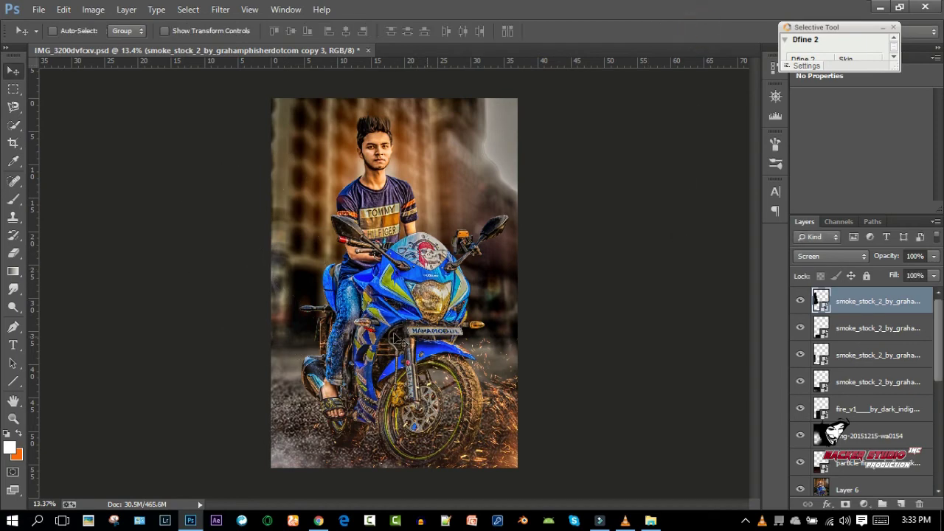
Step: Duplicate another smoke copy and rotate it onto the right side
{"action": "key", "text": "ctrl+j"}
{"action": "key", "text": "ctrl+t"}
{"action": "mouse_move", "coordinate": [257, 337]}
{"action": "left_mouse_down"}
{"action": "mouse_move", "coordinate": [554, 264]}
{"action": "mouse_move", "coordinate": [587, 286]}
{"action": "left_mouse_up"}
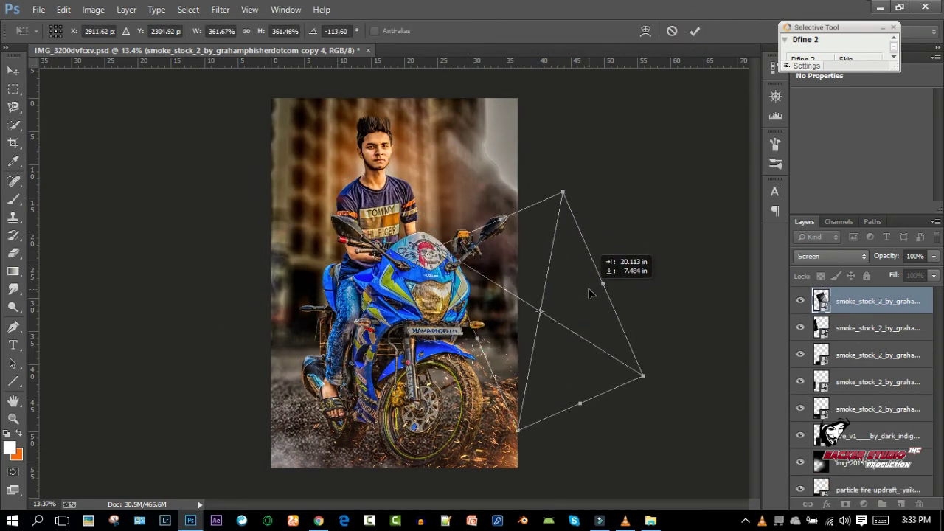
{"action": "left_click", "coordinate": [702, 35]}
Step: Merge the five smoke layers into one Screen-blended layer and add empty Layer 7
{"action": "left_click", "coordinate": [849, 327], "text": "shift"}
{"action": "left_click", "coordinate": [849, 355], "text": "shift"}
{"action": "left_click", "coordinate": [849, 381], "text": "shift"}
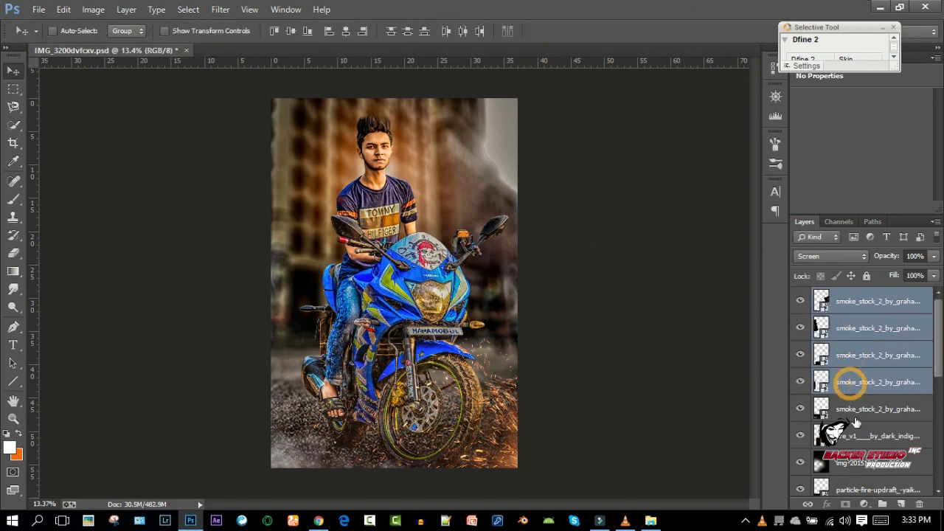
{"action": "left_click", "coordinate": [850, 407], "text": "shift"}
{"action": "right_click", "coordinate": [850, 408]}
{"action": "left_click", "coordinate": [687, 389]}
{"action": "left_click", "coordinate": [815, 258]}
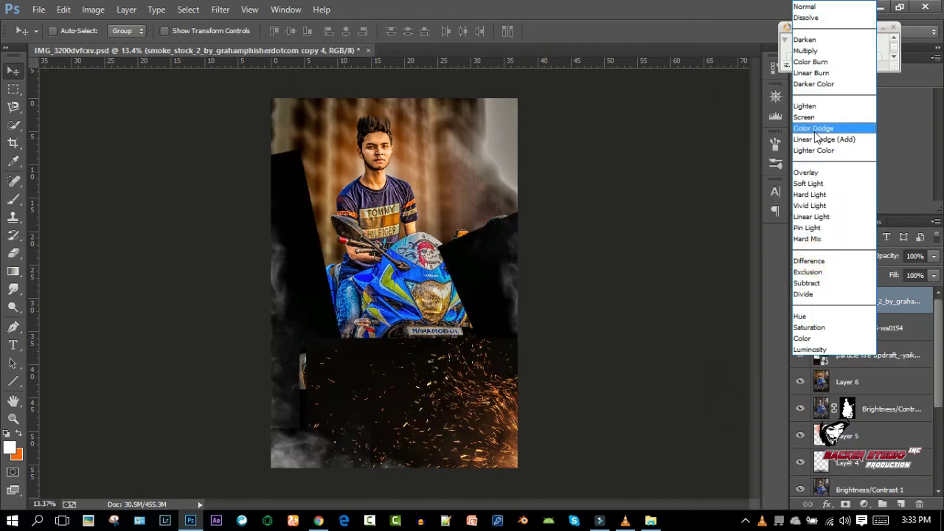
{"action": "left_click", "coordinate": [811, 116]}
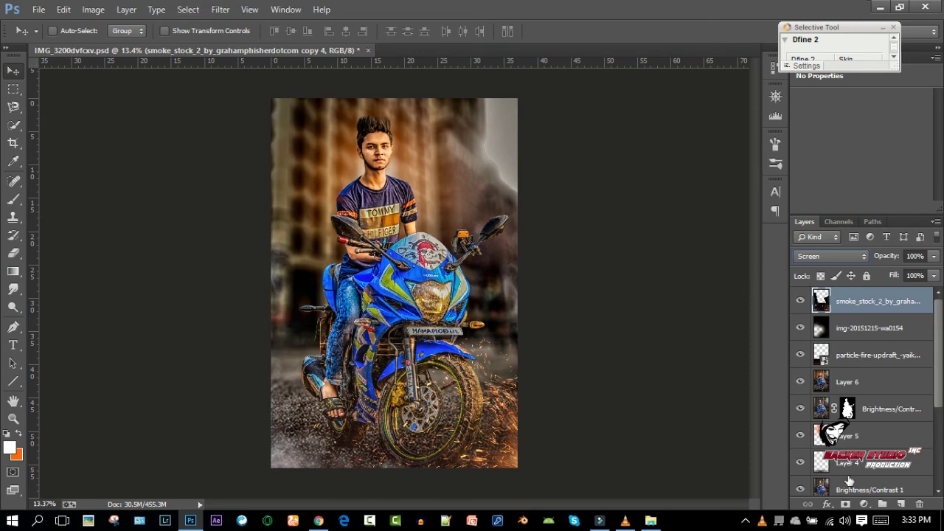
{"action": "left_click", "coordinate": [902, 506]}
{"action": "left_click", "coordinate": [93, 9]}
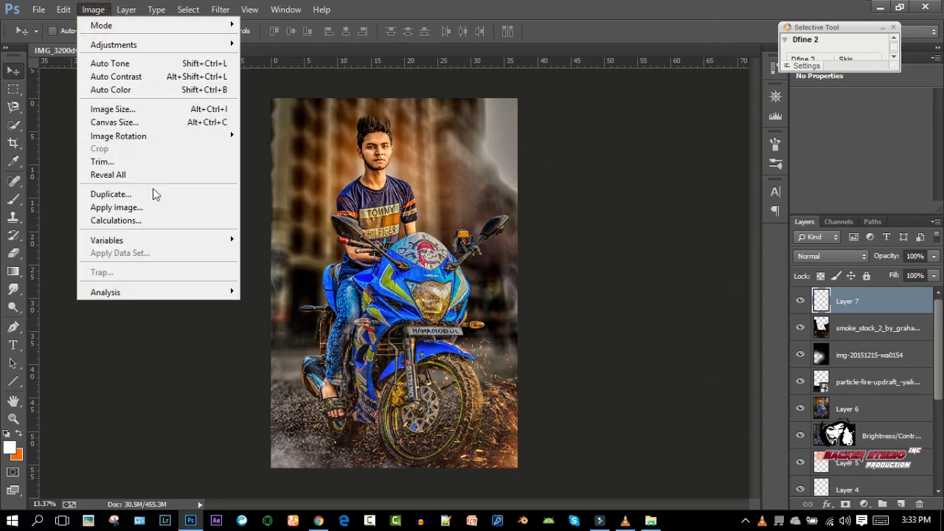
Step: Apply the merged image to Layer 7, then Camera Raw-grade it: more contrast, darker shadows/blacks, -15 vignette
{"action": "left_click", "coordinate": [136, 206]}
{"action": "left_click", "coordinate": [593, 140]}
{"action": "left_click", "coordinate": [221, 9]}
{"action": "left_click", "coordinate": [251, 89]}
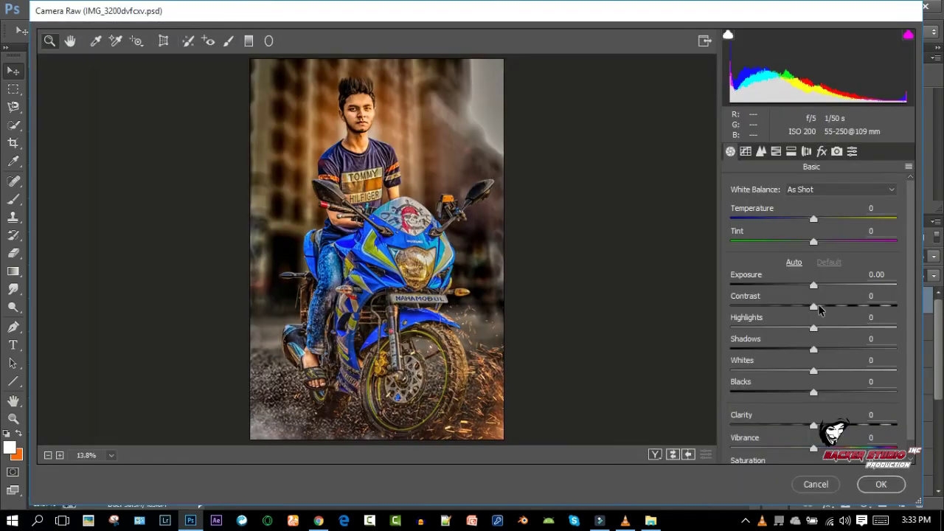
{"action": "left_click_drag", "start_coordinate": [819, 306], "coordinate": [825, 305]}
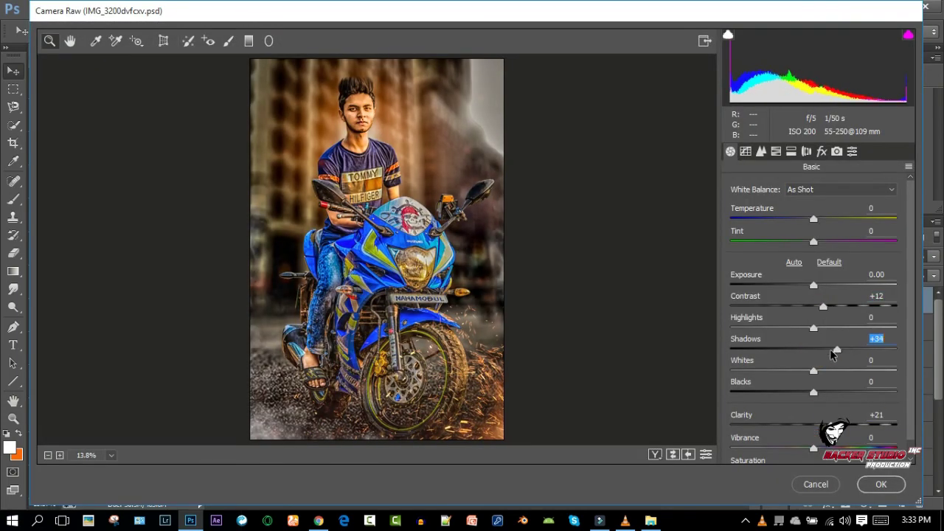
{"action": "left_click_drag", "start_coordinate": [815, 350], "coordinate": [794, 355]}
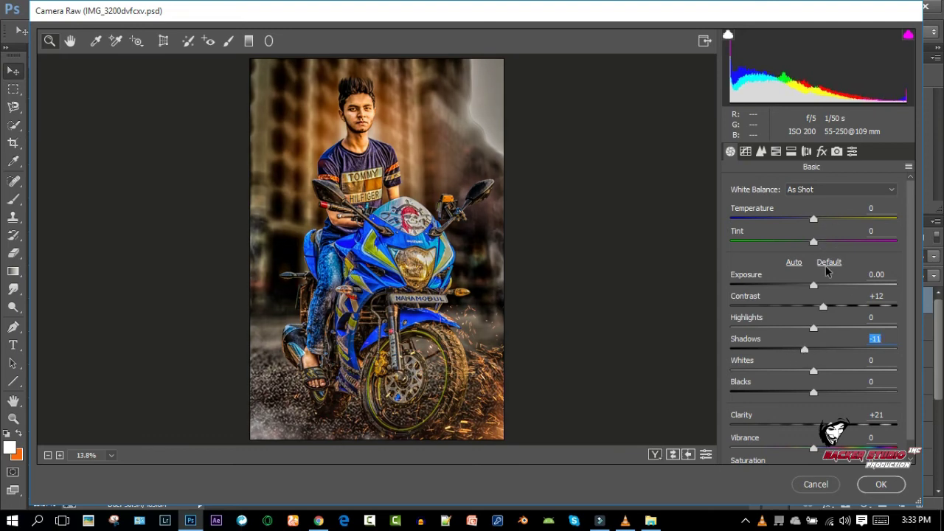
{"action": "left_click_drag", "start_coordinate": [814, 391], "coordinate": [801, 382]}
{"action": "left_click", "coordinate": [822, 151]}
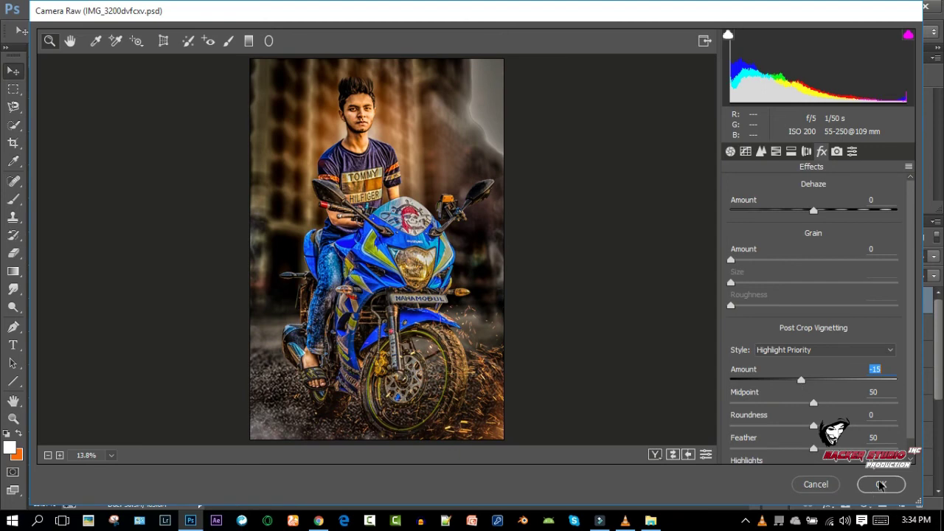
{"action": "left_click", "coordinate": [881, 484]}
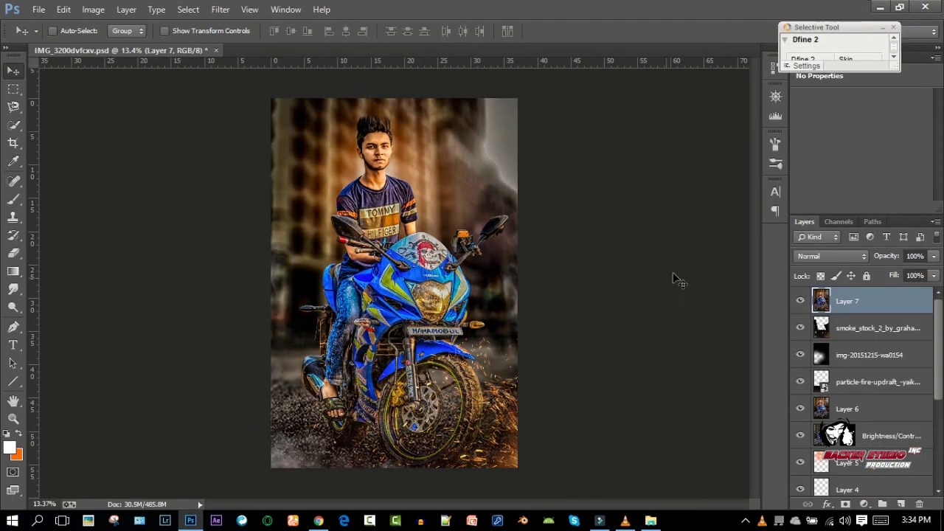
Step: Add a Brightness/Contrast adjustment layer at brightness 50 with its mask inverted to black
{"action": "left_click", "coordinate": [865, 504]}
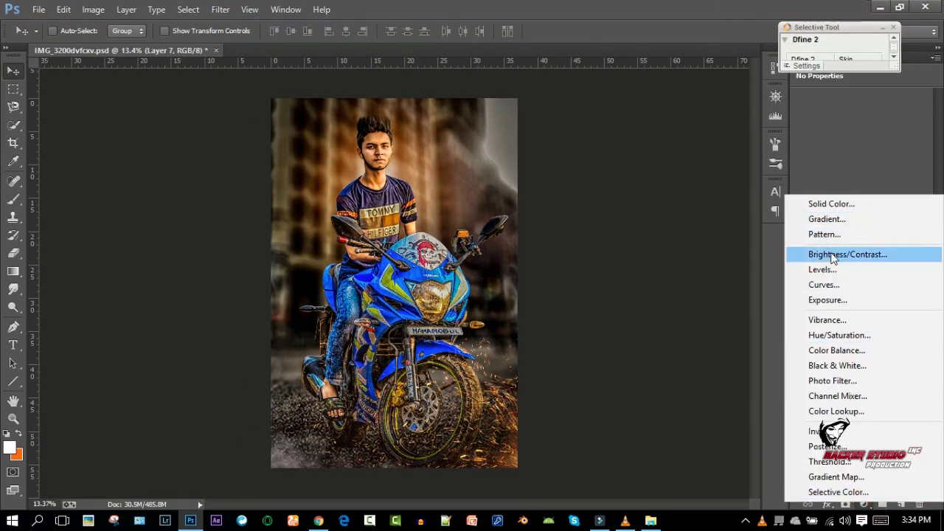
{"action": "left_click", "coordinate": [848, 253]}
{"action": "mouse_move", "coordinate": [863, 132]}
{"action": "left_mouse_down"}
{"action": "mouse_move", "coordinate": [892, 132]}
{"action": "mouse_move", "coordinate": [882, 133]}
{"action": "left_mouse_up"}
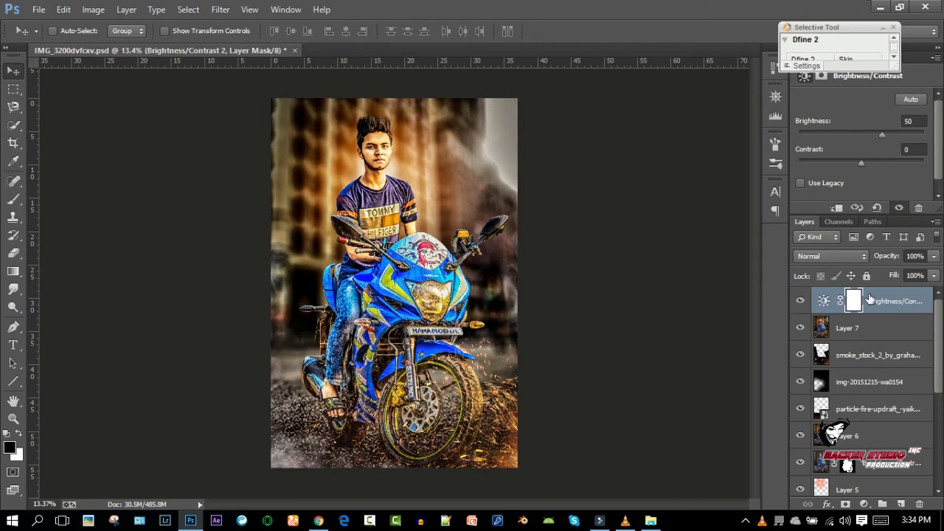
{"action": "key", "text": "ctrl+i"}
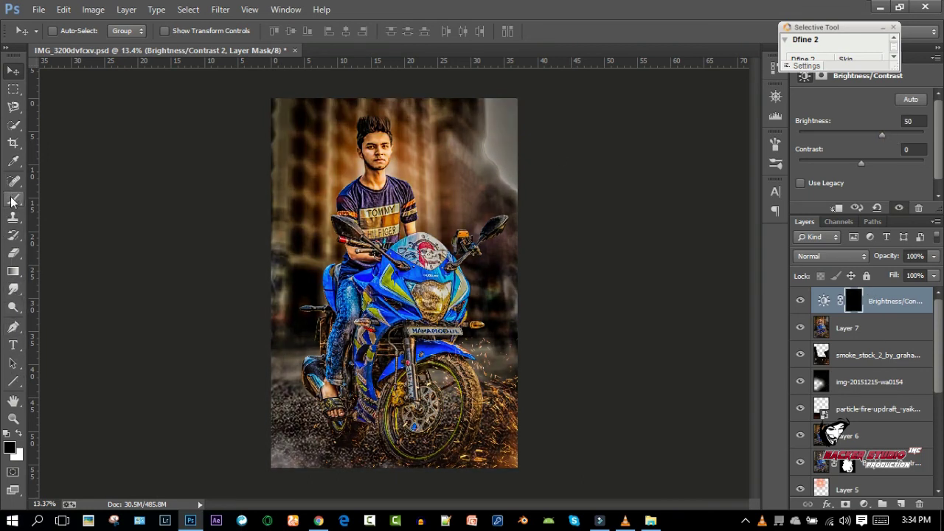
Step: Paint white on the mask with a size-80 brush over the rider's foot, sandal, arm and hand
{"action": "left_click", "coordinate": [12, 200]}
{"action": "scroll", "coordinate": [335, 399], "scroll_direction": "up", "scroll_amount": 5}
{"action": "key", "text": "x"}
{"action": "scroll", "coordinate": [354, 340], "scroll_direction": "up", "scroll_amount": 3}
{"action": "key", "text": "bracketleft"}
{"action": "key", "text": "bracketleft"}
{"action": "key", "text": "bracketleft"}
{"action": "mouse_move", "coordinate": [343, 299]}
{"action": "left_mouse_down"}
{"action": "mouse_move", "coordinate": [335, 356]}
{"action": "mouse_move", "coordinate": [384, 439]}
{"action": "left_mouse_up"}
{"action": "scroll", "coordinate": [410, 201], "scroll_direction": "up", "scroll_amount": 5}
{"action": "scroll", "coordinate": [358, 212], "scroll_direction": "up", "scroll_amount": 2}
{"action": "mouse_move", "coordinate": [359, 212]}
{"action": "left_mouse_down"}
{"action": "mouse_move", "coordinate": [346, 247]}
{"action": "mouse_move", "coordinate": [420, 254]}
{"action": "mouse_move", "coordinate": [324, 348]}
{"action": "left_mouse_up"}
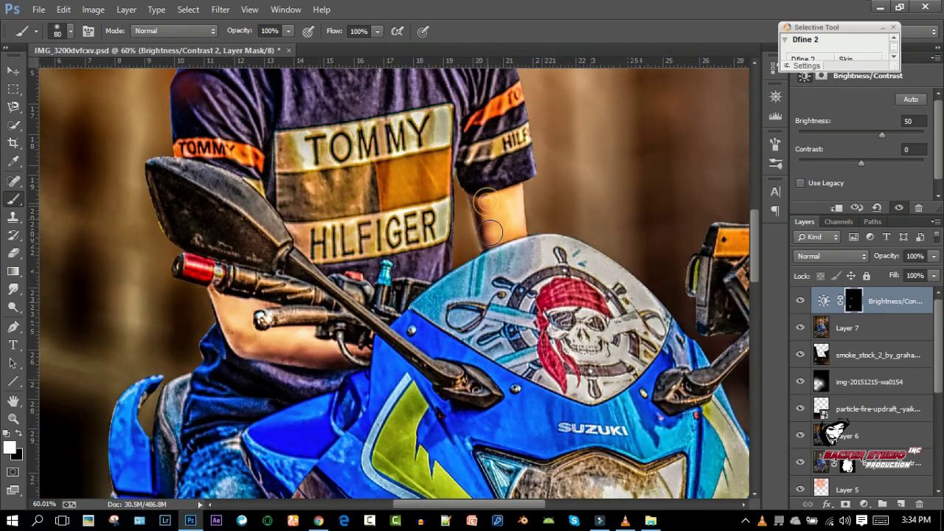
{"action": "scroll", "coordinate": [506, 217], "scroll_direction": "up", "scroll_amount": 4}
{"action": "scroll", "coordinate": [416, 354], "scroll_direction": "down", "scroll_amount": 4}
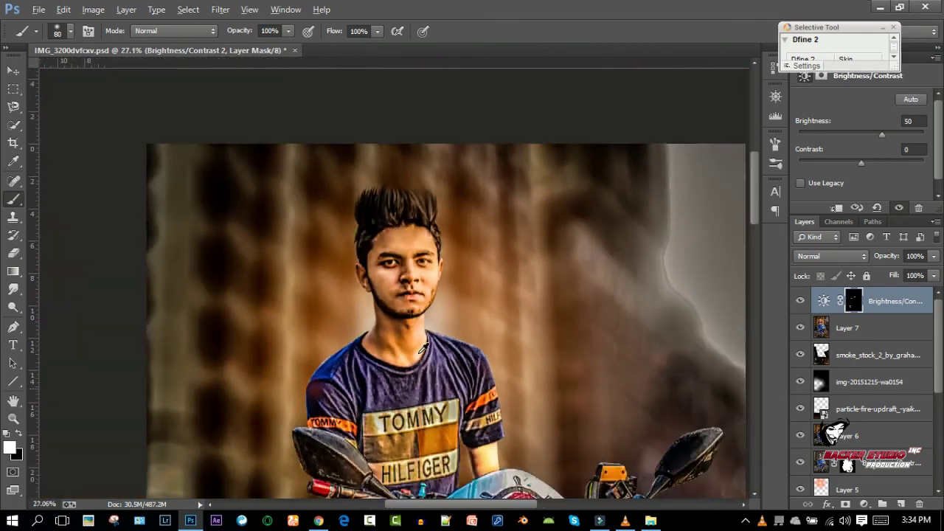
{"action": "scroll", "coordinate": [421, 349], "scroll_direction": "down", "scroll_amount": 2}
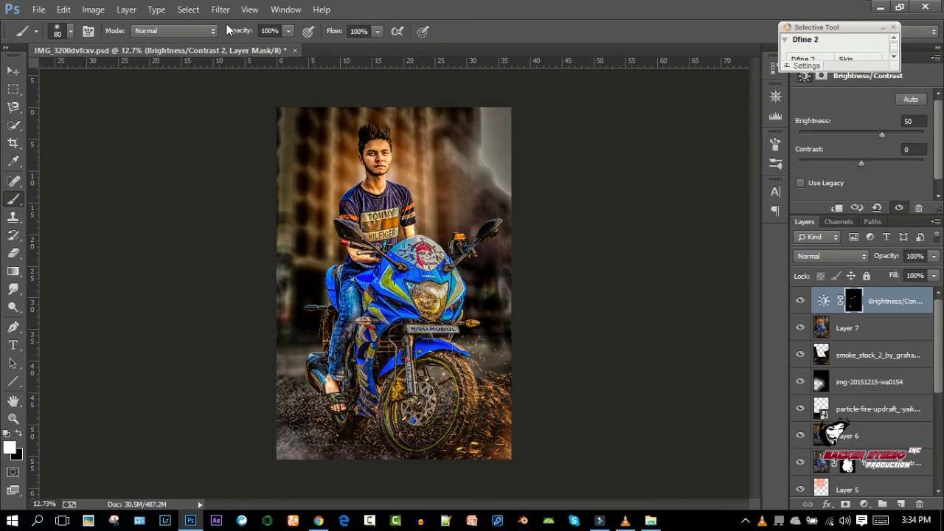
{"action": "scroll", "coordinate": [848, 391], "scroll_direction": "down", "scroll_amount": 3}
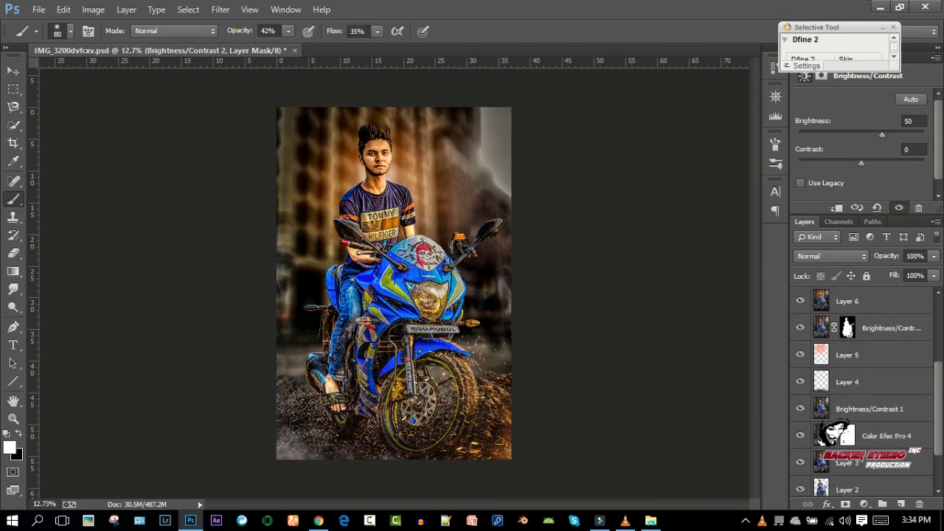
Step: Load the rider selection and paint white on the Brightness/Contrast 2 mask over the face and chin
{"action": "scroll", "coordinate": [833, 413], "scroll_direction": "down", "scroll_amount": 2}
{"action": "scroll", "coordinate": [848, 383], "scroll_direction": "up", "scroll_amount": 3}
{"action": "scroll", "coordinate": [849, 354], "scroll_direction": "up", "scroll_amount": 2}
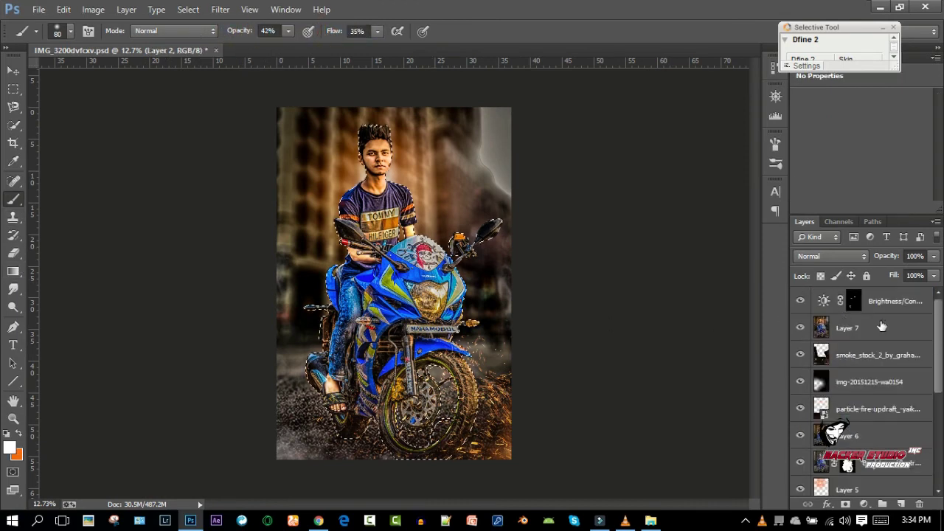
{"action": "left_click", "coordinate": [853, 301], "text": "ctrl"}
{"action": "scroll", "coordinate": [380, 147], "scroll_direction": "up", "scroll_amount": 4}
{"action": "scroll", "coordinate": [382, 118], "scroll_direction": "up", "scroll_amount": 1}
{"action": "left_click_drag", "start_coordinate": [388, 140], "coordinate": [407, 234]}
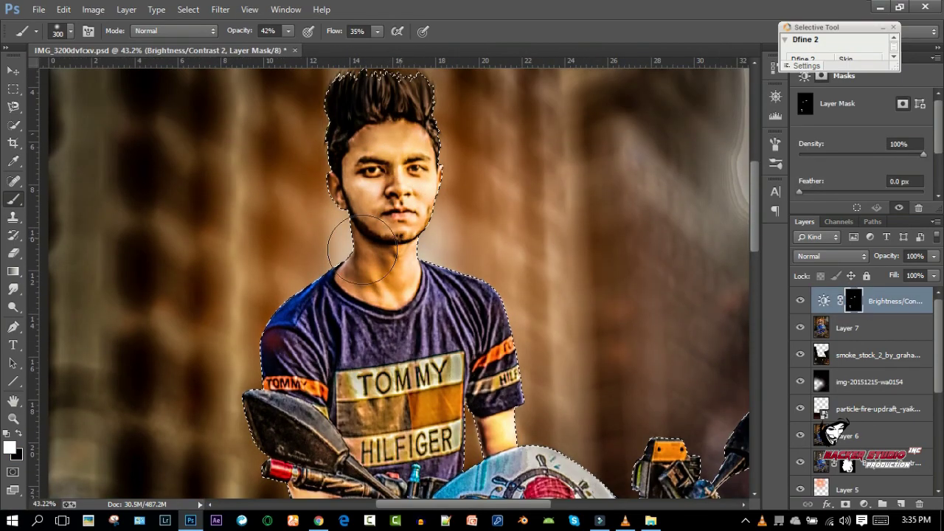
{"action": "scroll", "coordinate": [511, 203], "scroll_direction": "down", "scroll_amount": 4}
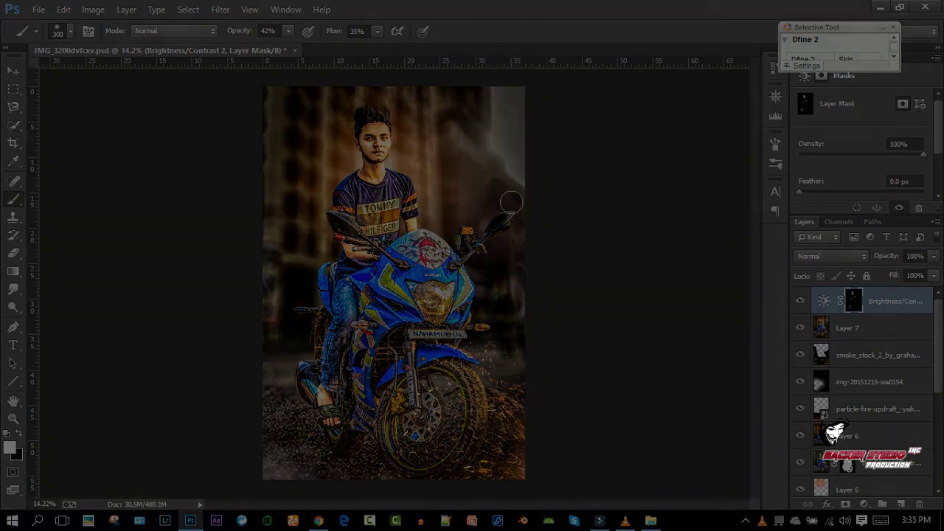